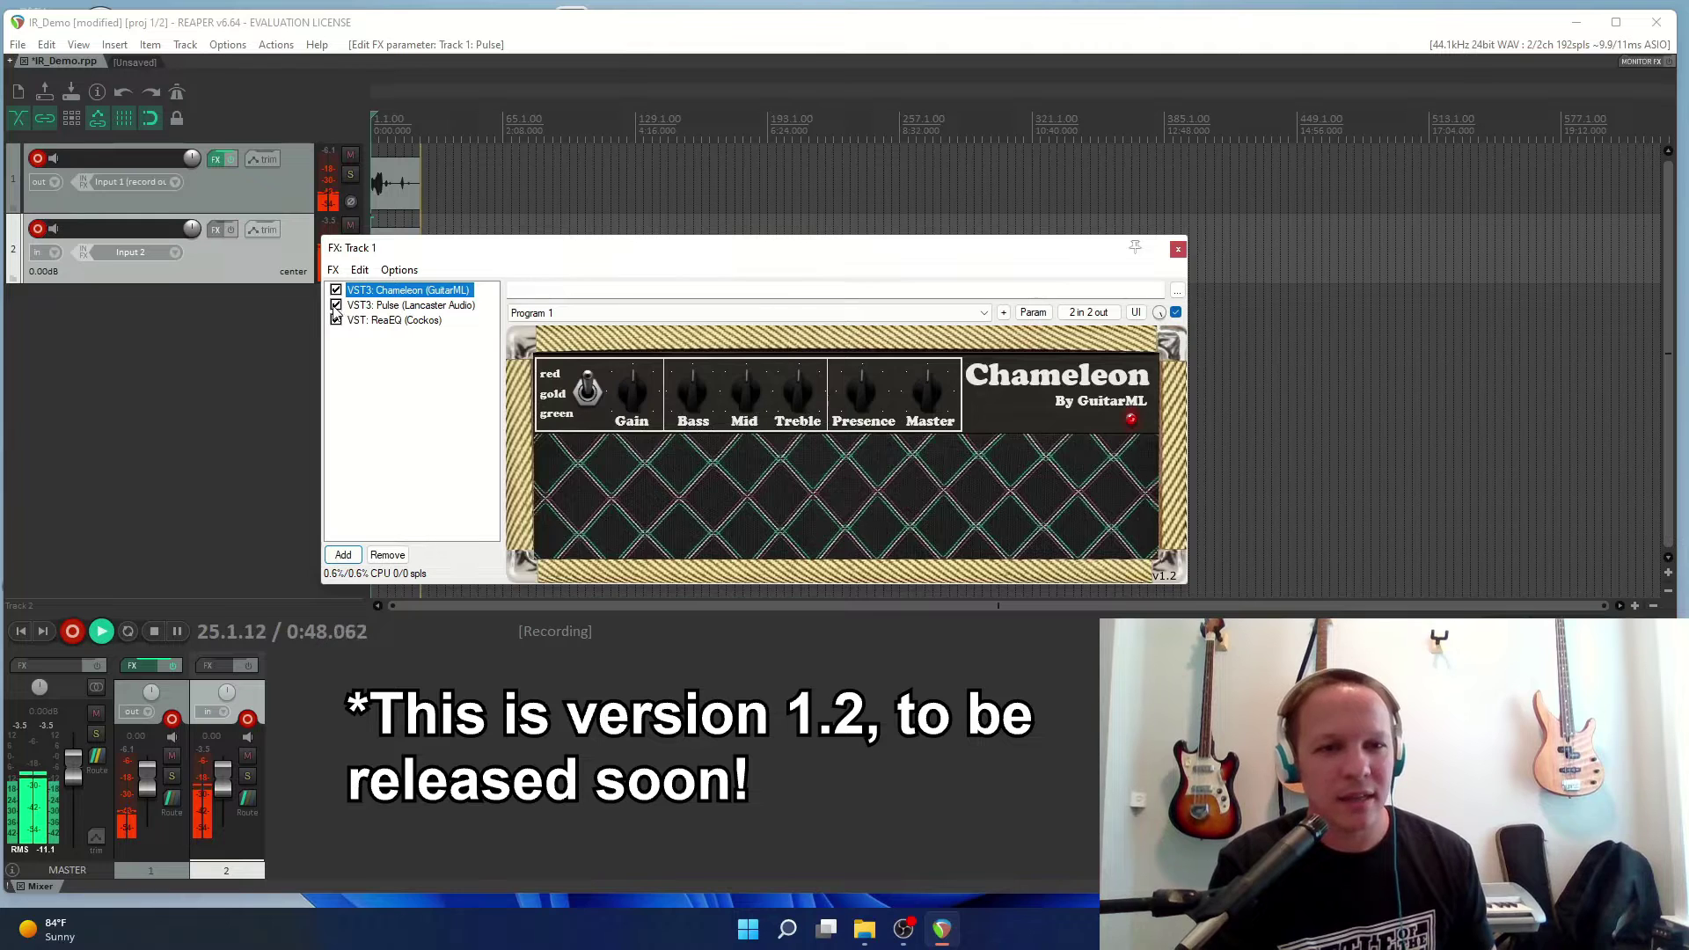
# Check Pulse and ReaEQ on Track 1, then bypass both so only Chameleon stays active.
pyautogui.click(387, 305)
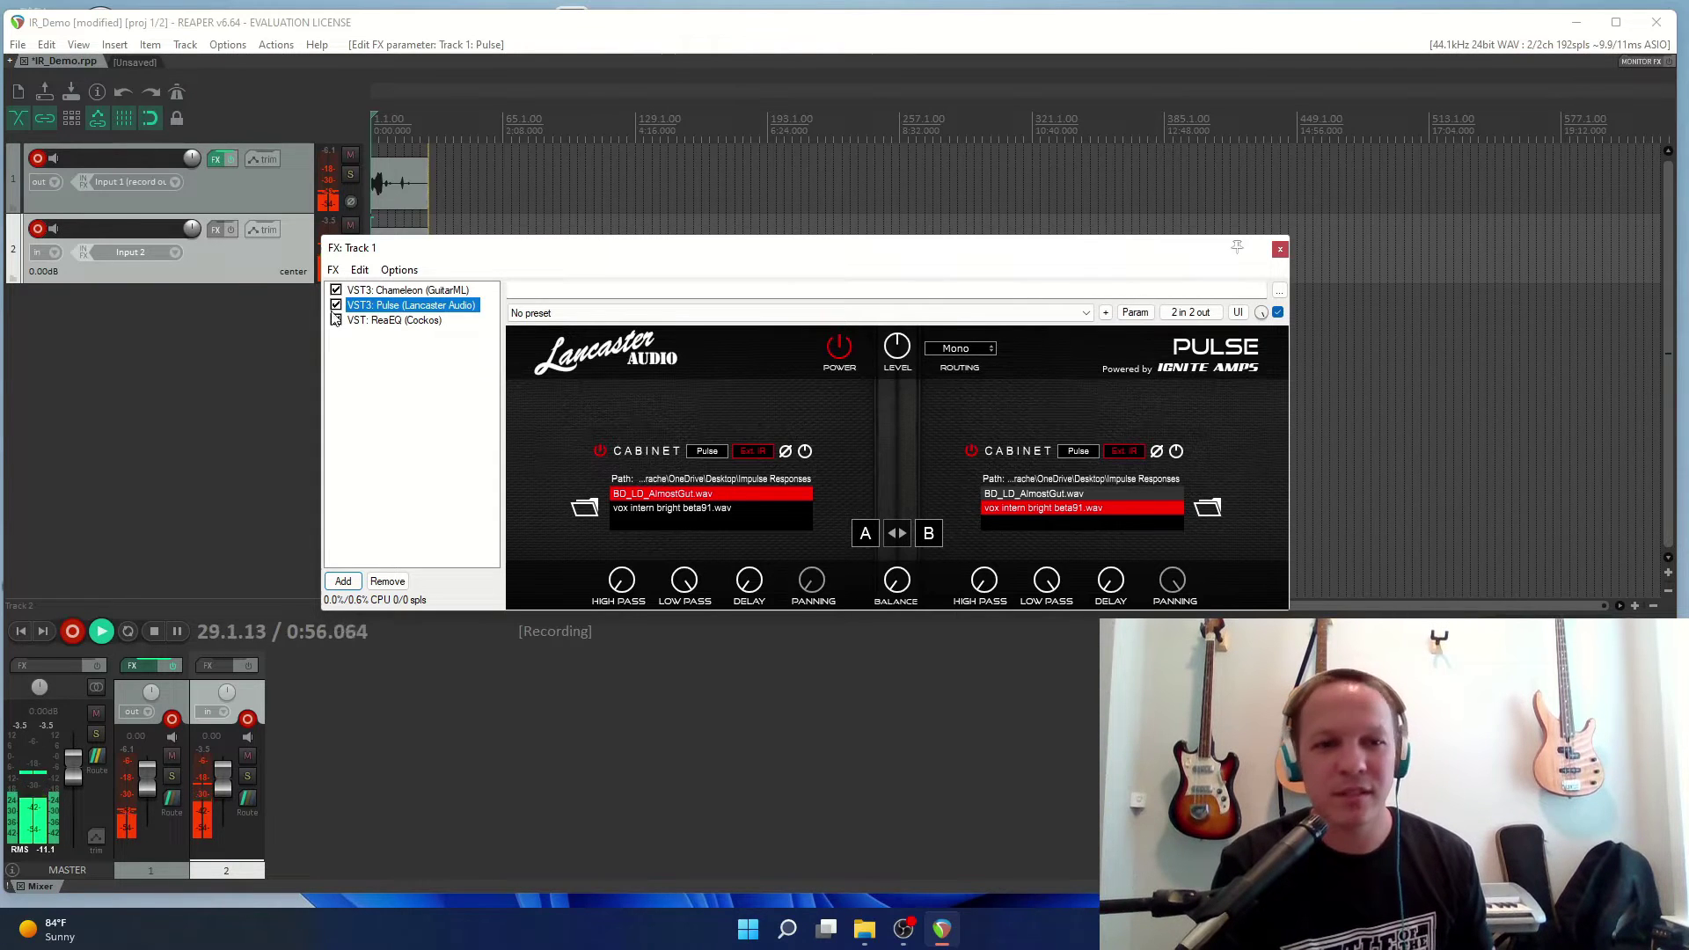
pyautogui.click(378, 320)
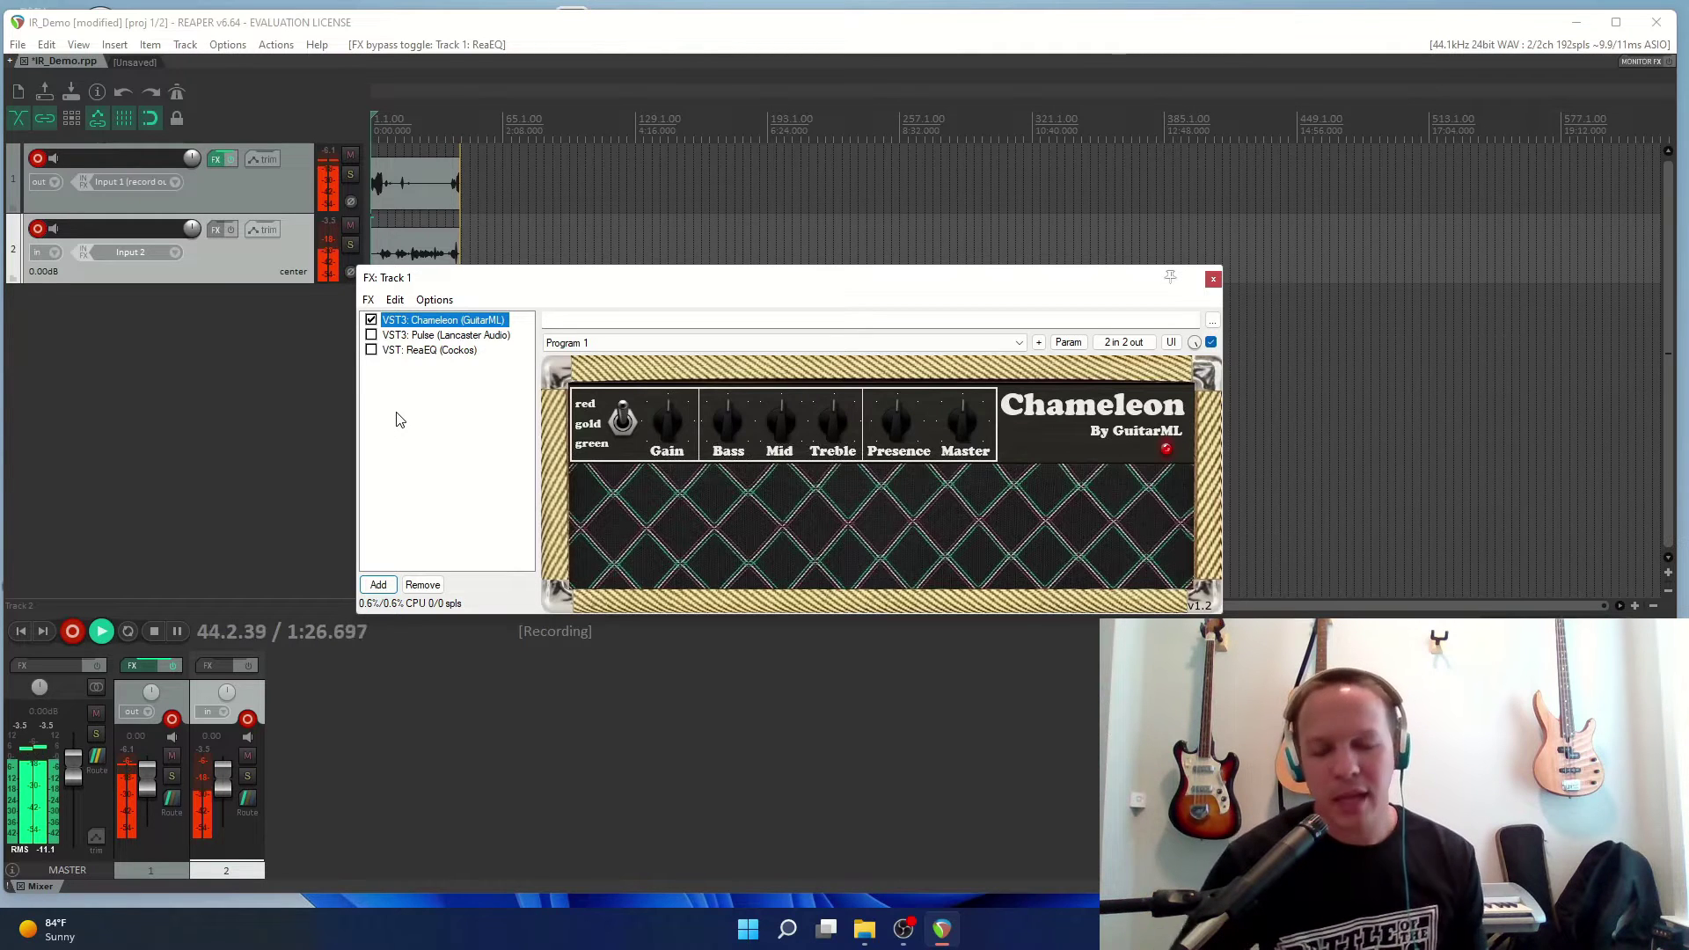
# Re-enable Pulse on Track 1, loaded with BD_LD_AlmostGut.wav and vox intern bright beta91.wav.
pyautogui.click(409, 337)
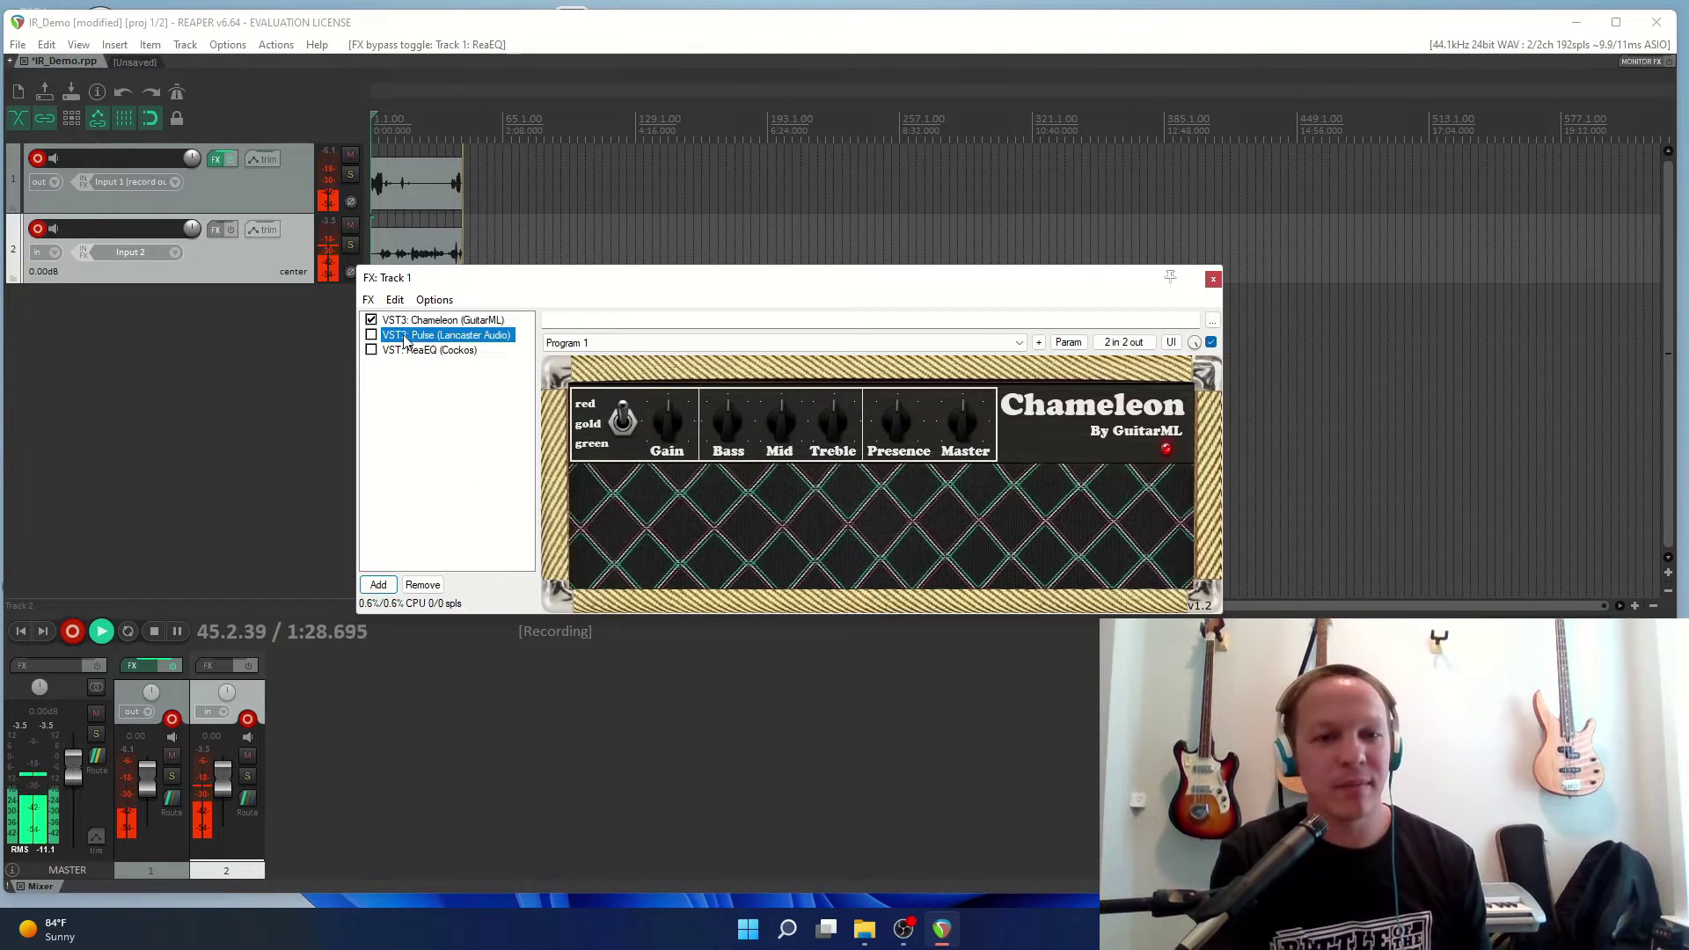
pyautogui.click(370, 337)
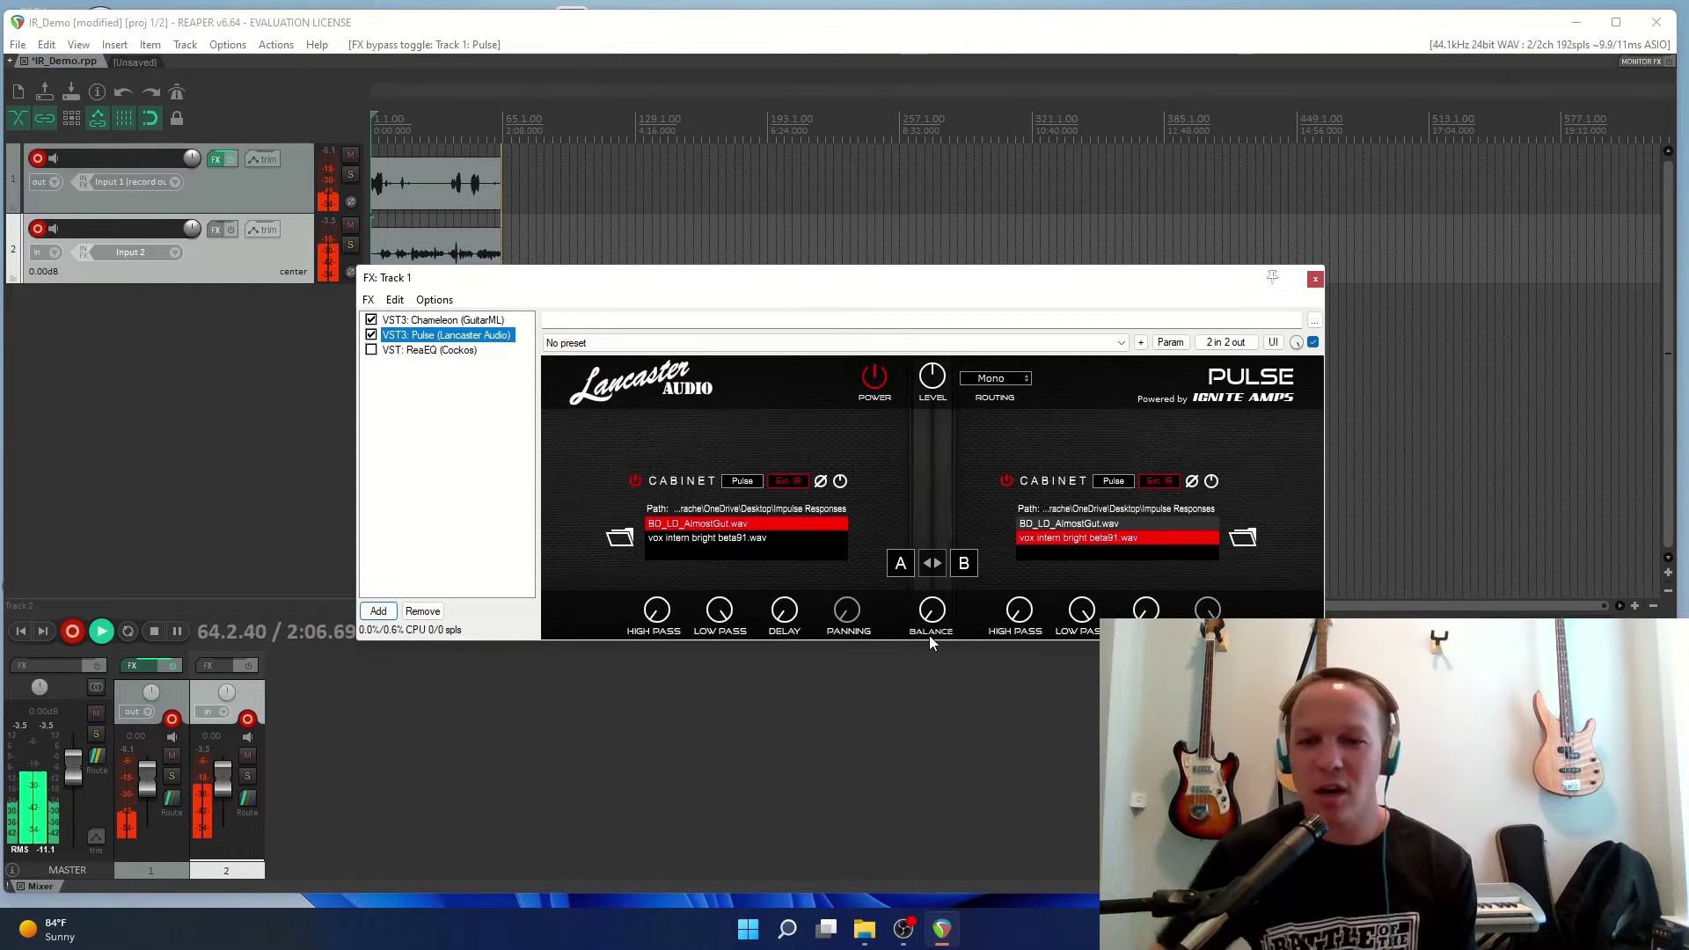
# Sweep Pulse's Balance knob from mostly cabinet A through 62% A to fully cabinet B.
pyautogui.moveTo(935, 622); pyautogui.dragTo(930, 618)
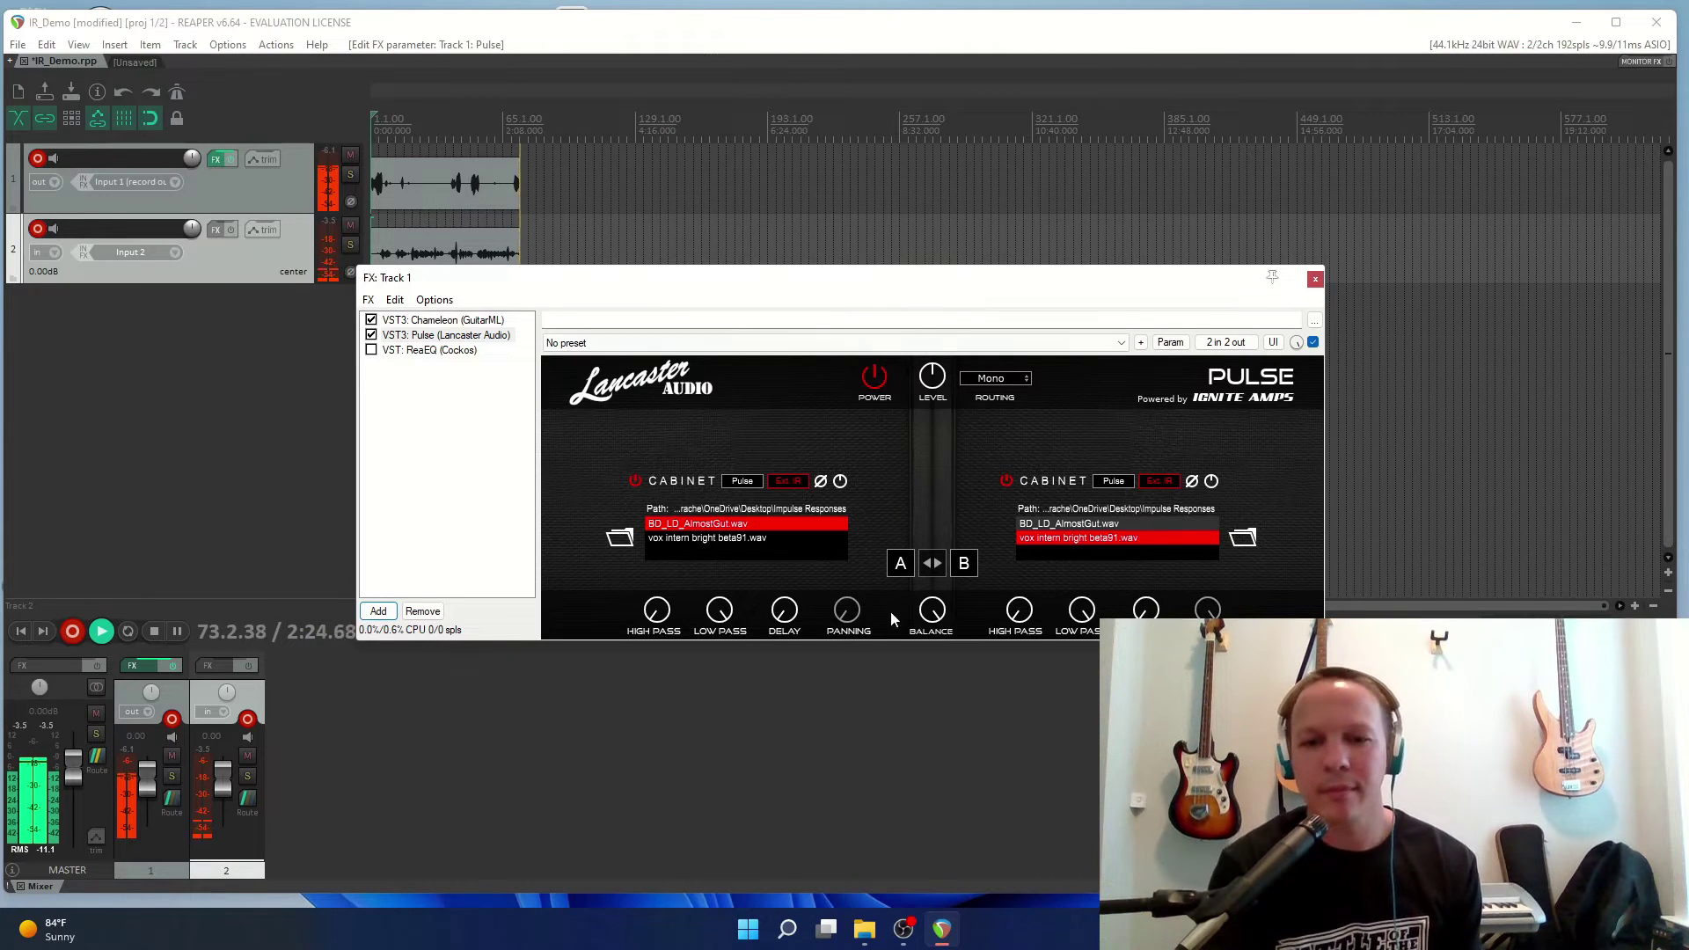
pyautogui.moveTo(931, 610); pyautogui.dragTo(942, 795)
pyautogui.moveTo(941, 863)
pyautogui.mouseDown()
pyautogui.moveTo(936, 529)
pyautogui.moveTo(936, 736)
pyautogui.moveTo(964, 848)
pyautogui.mouseUp()
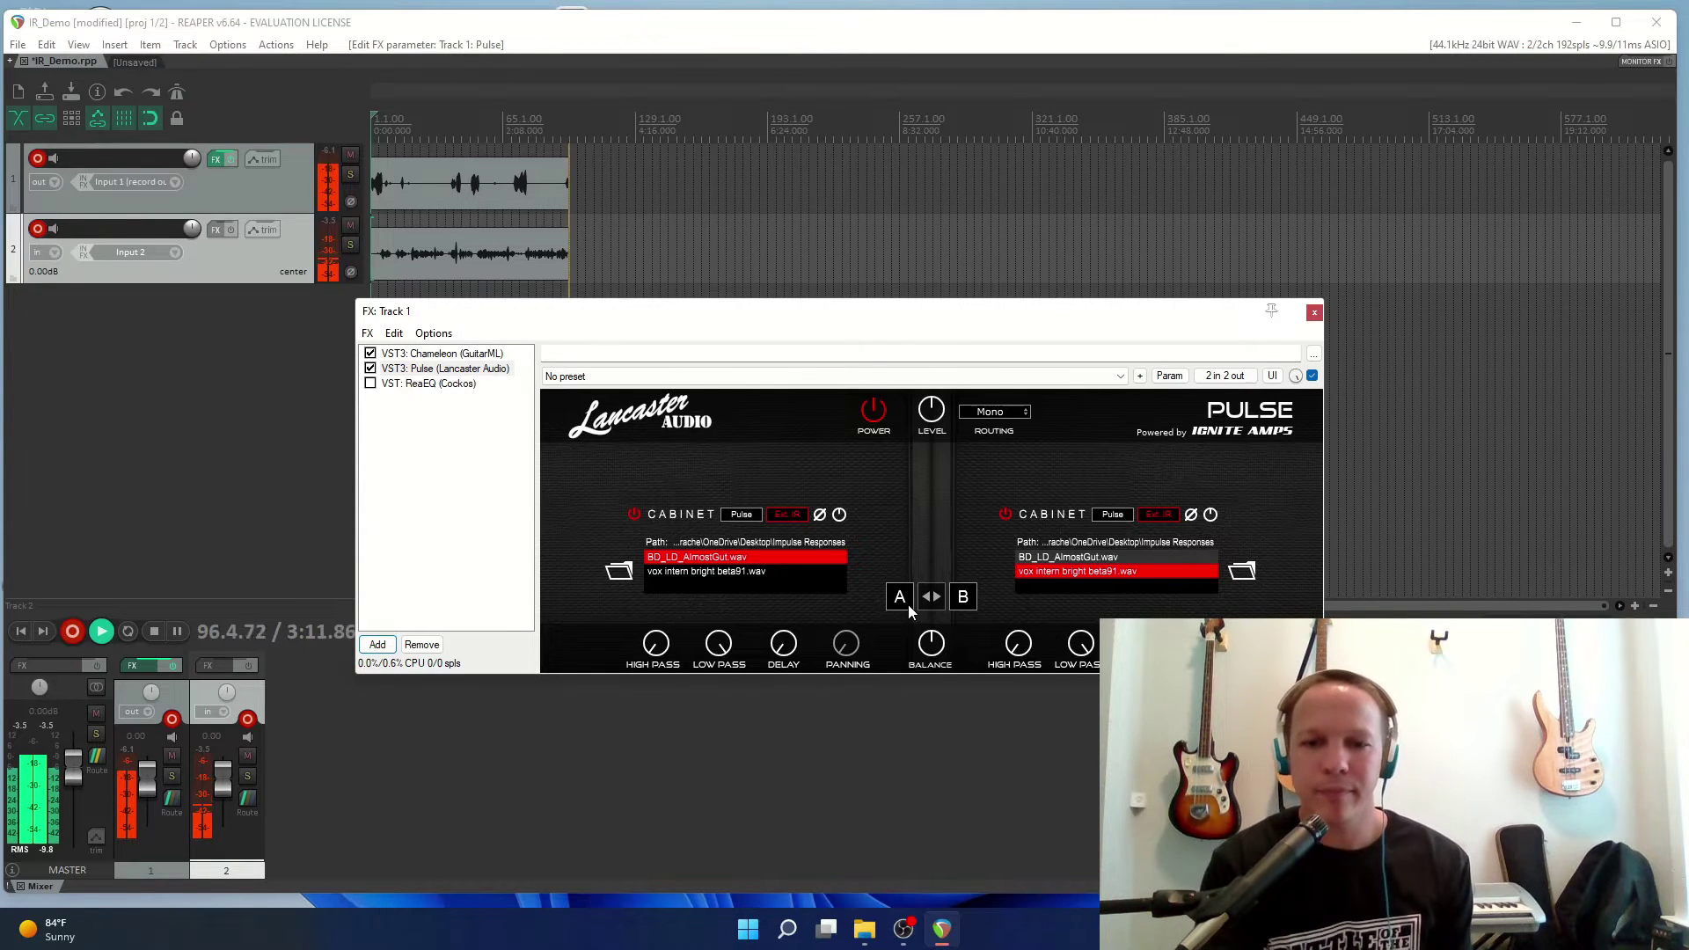
# Set Pulse's Balance to 55% L and move the FX window lower on screen.
pyautogui.moveTo(937, 655)
pyautogui.mouseDown()
pyautogui.moveTo(932, 715)
pyautogui.moveTo(925, 651)
pyautogui.mouseUp()
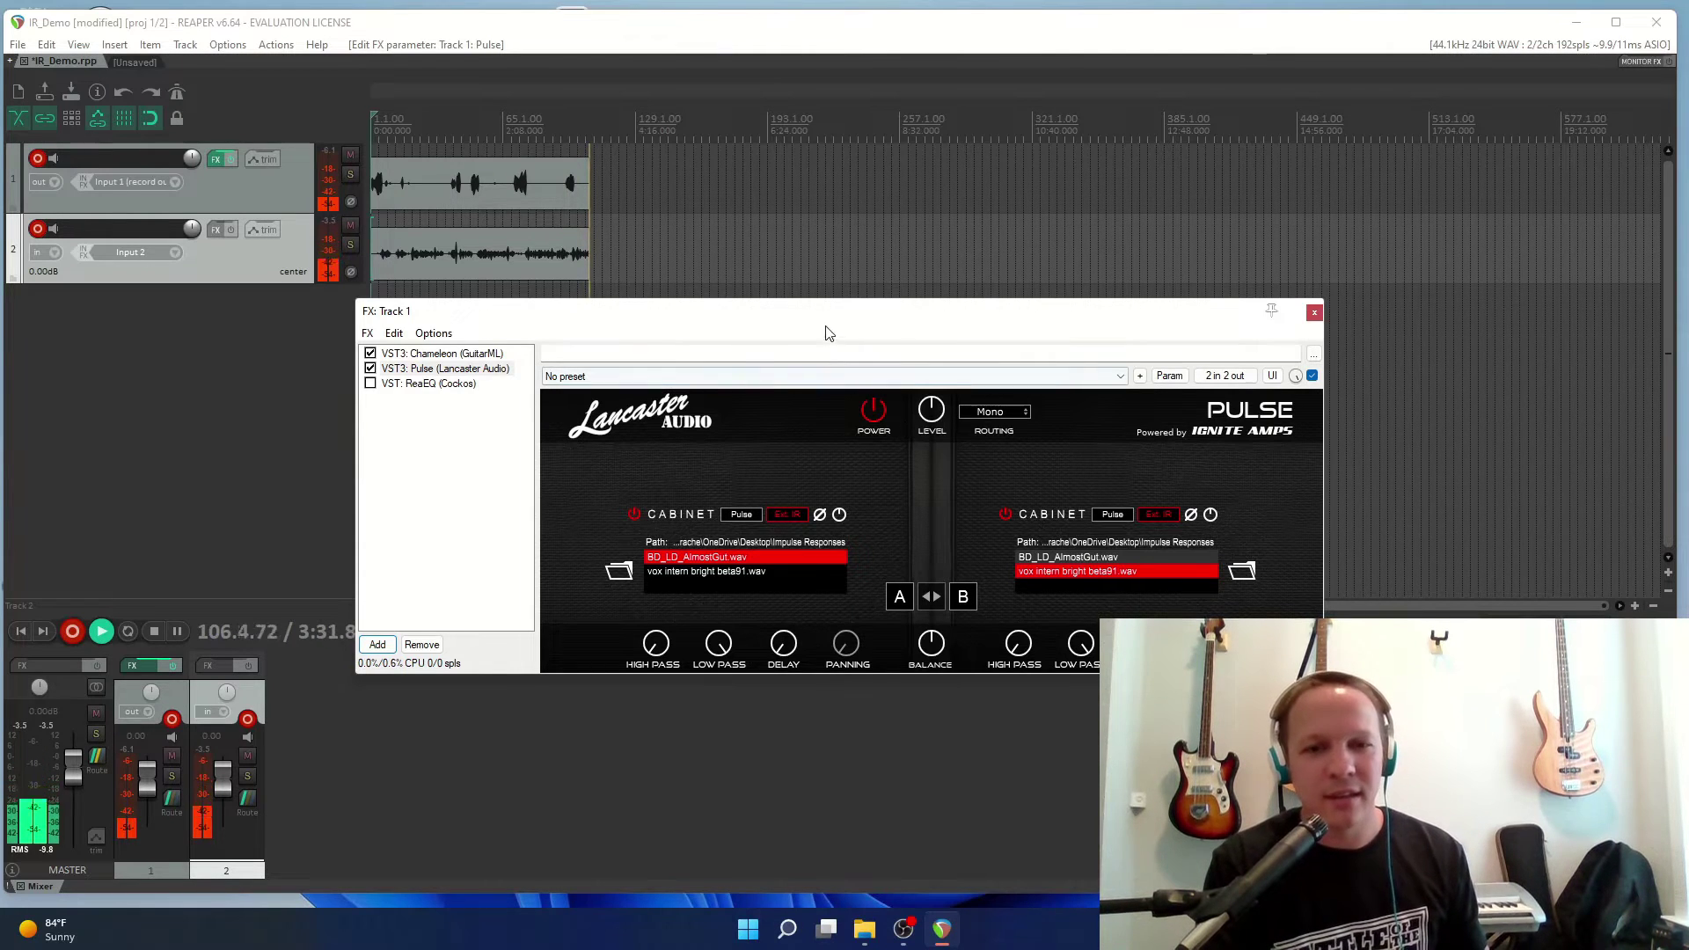
pyautogui.moveTo(822, 319); pyautogui.dragTo(875, 363)
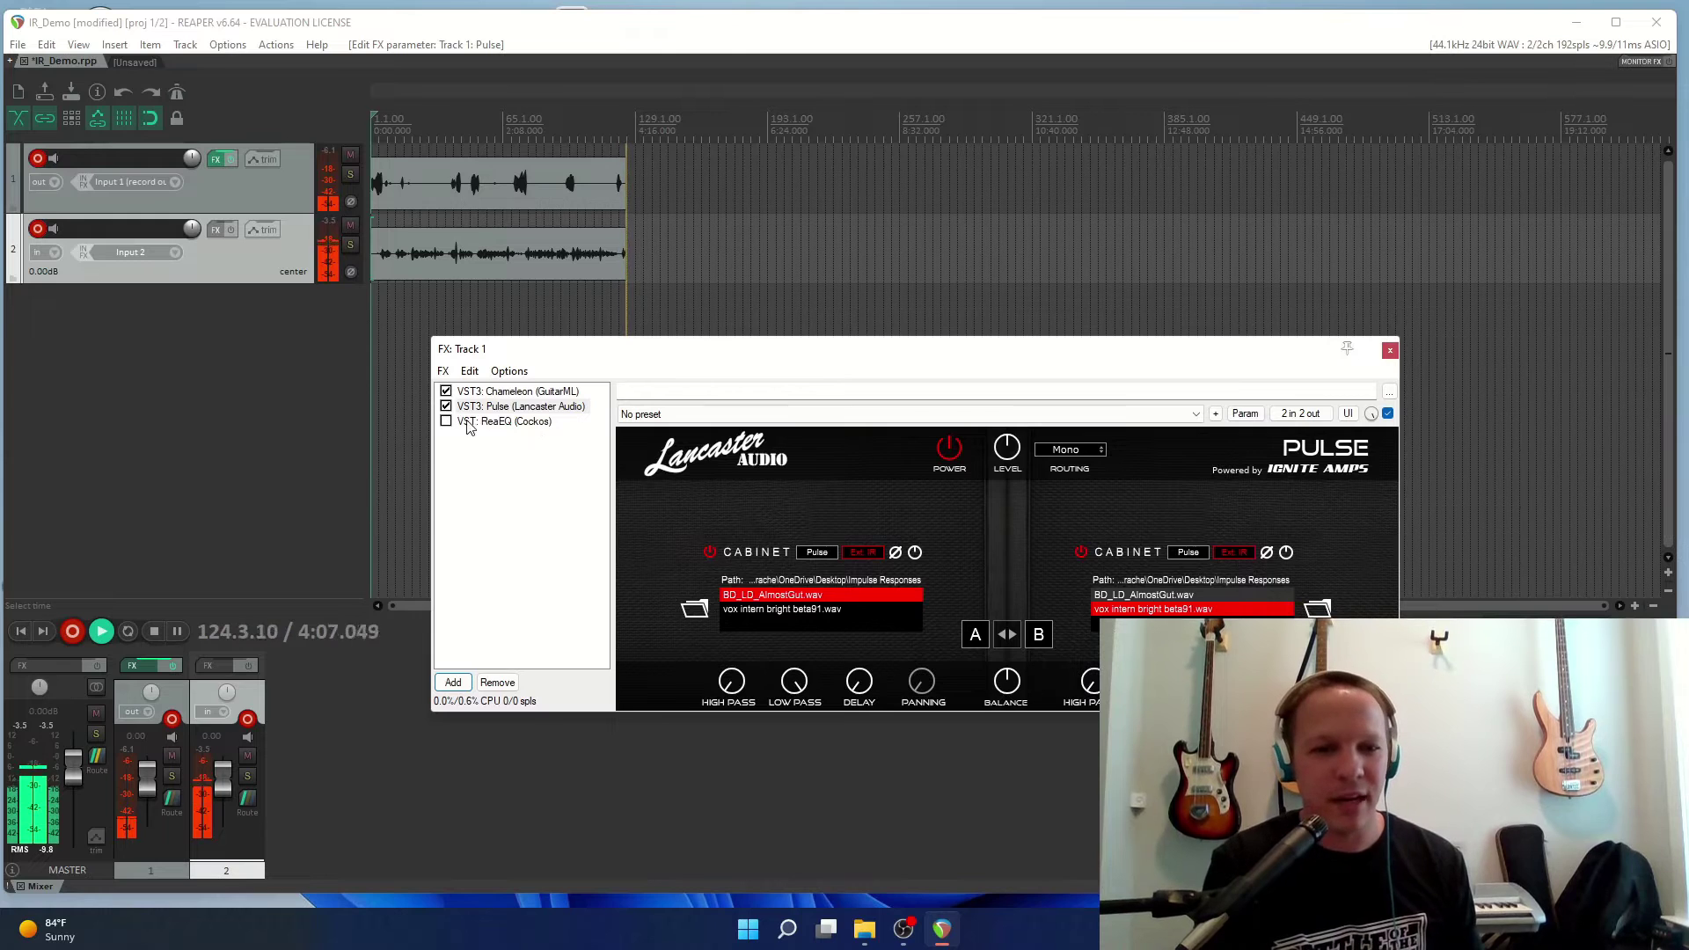
# Enable ReaEQ, drop the low shelf to -120 dB, and boost band 3 by 6.5 dB near 806 Hz.
pyautogui.click(527, 421)
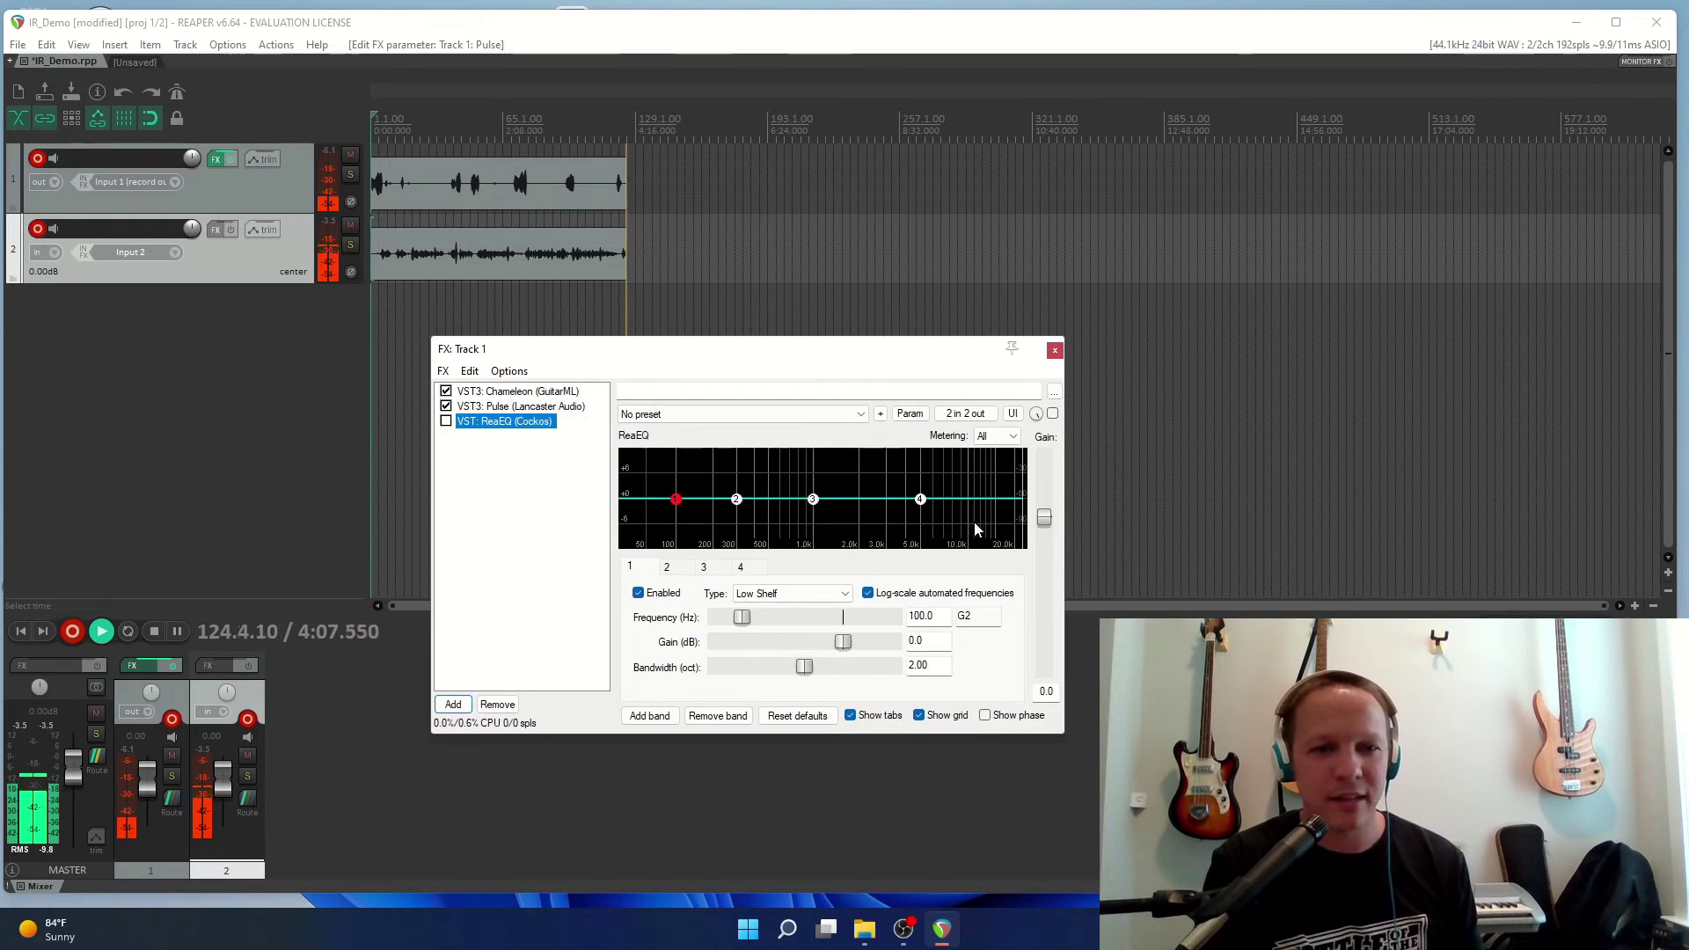
pyautogui.click(446, 421)
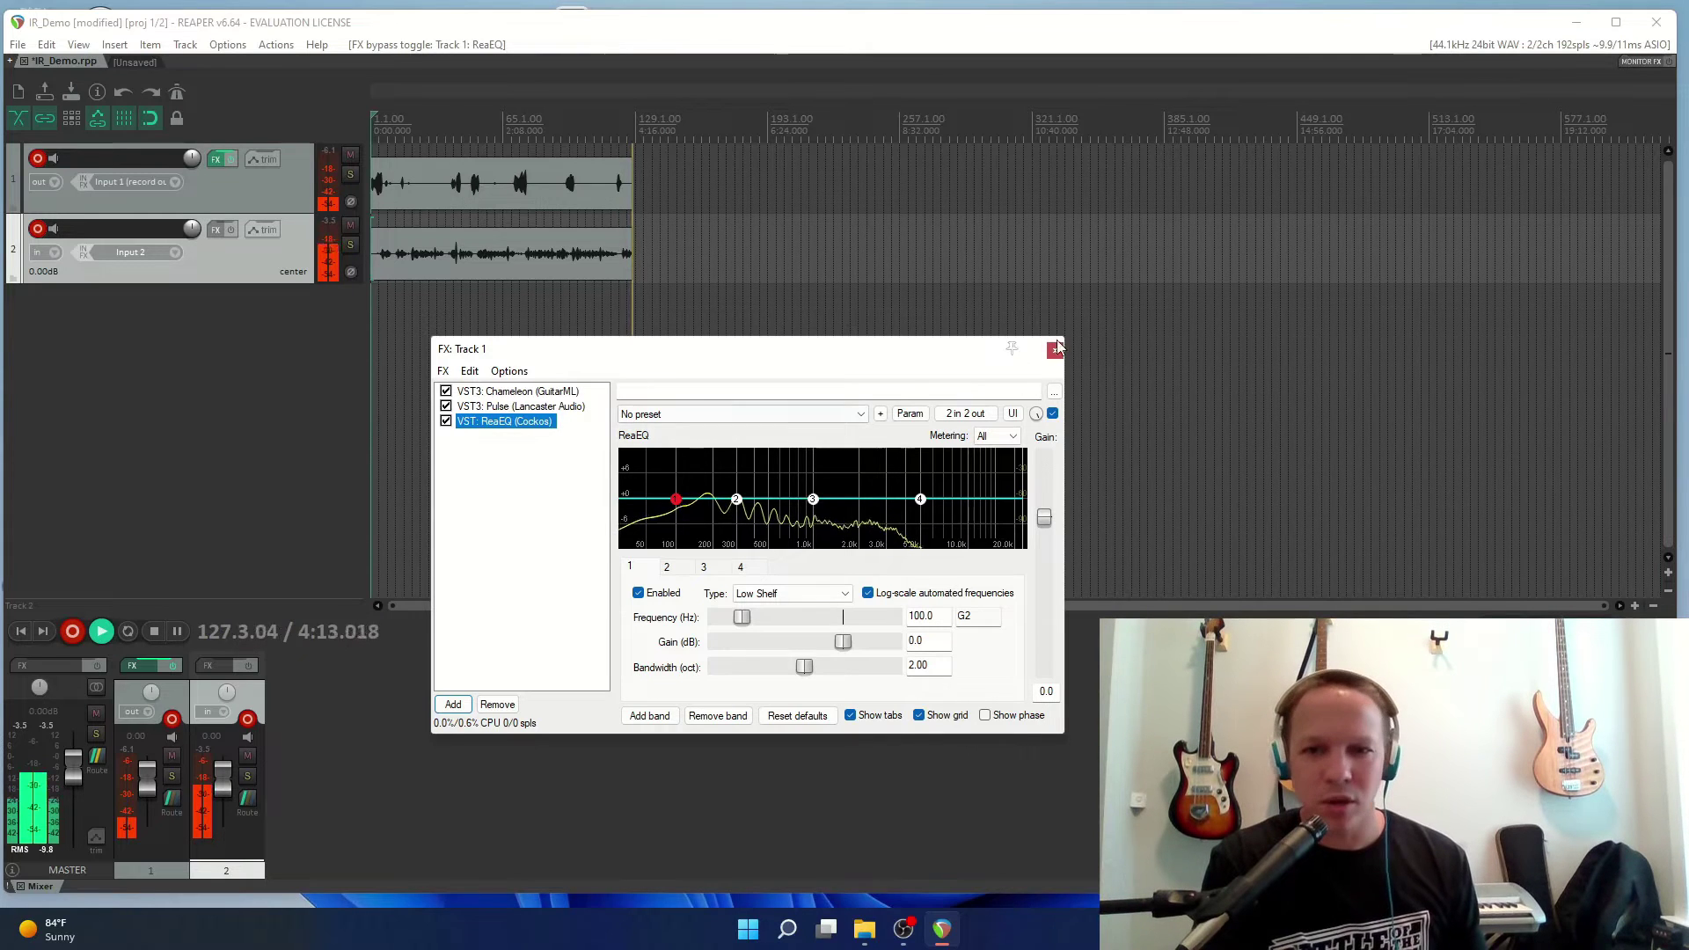
pyautogui.moveTo(1066, 339); pyautogui.dragTo(1045, 173)
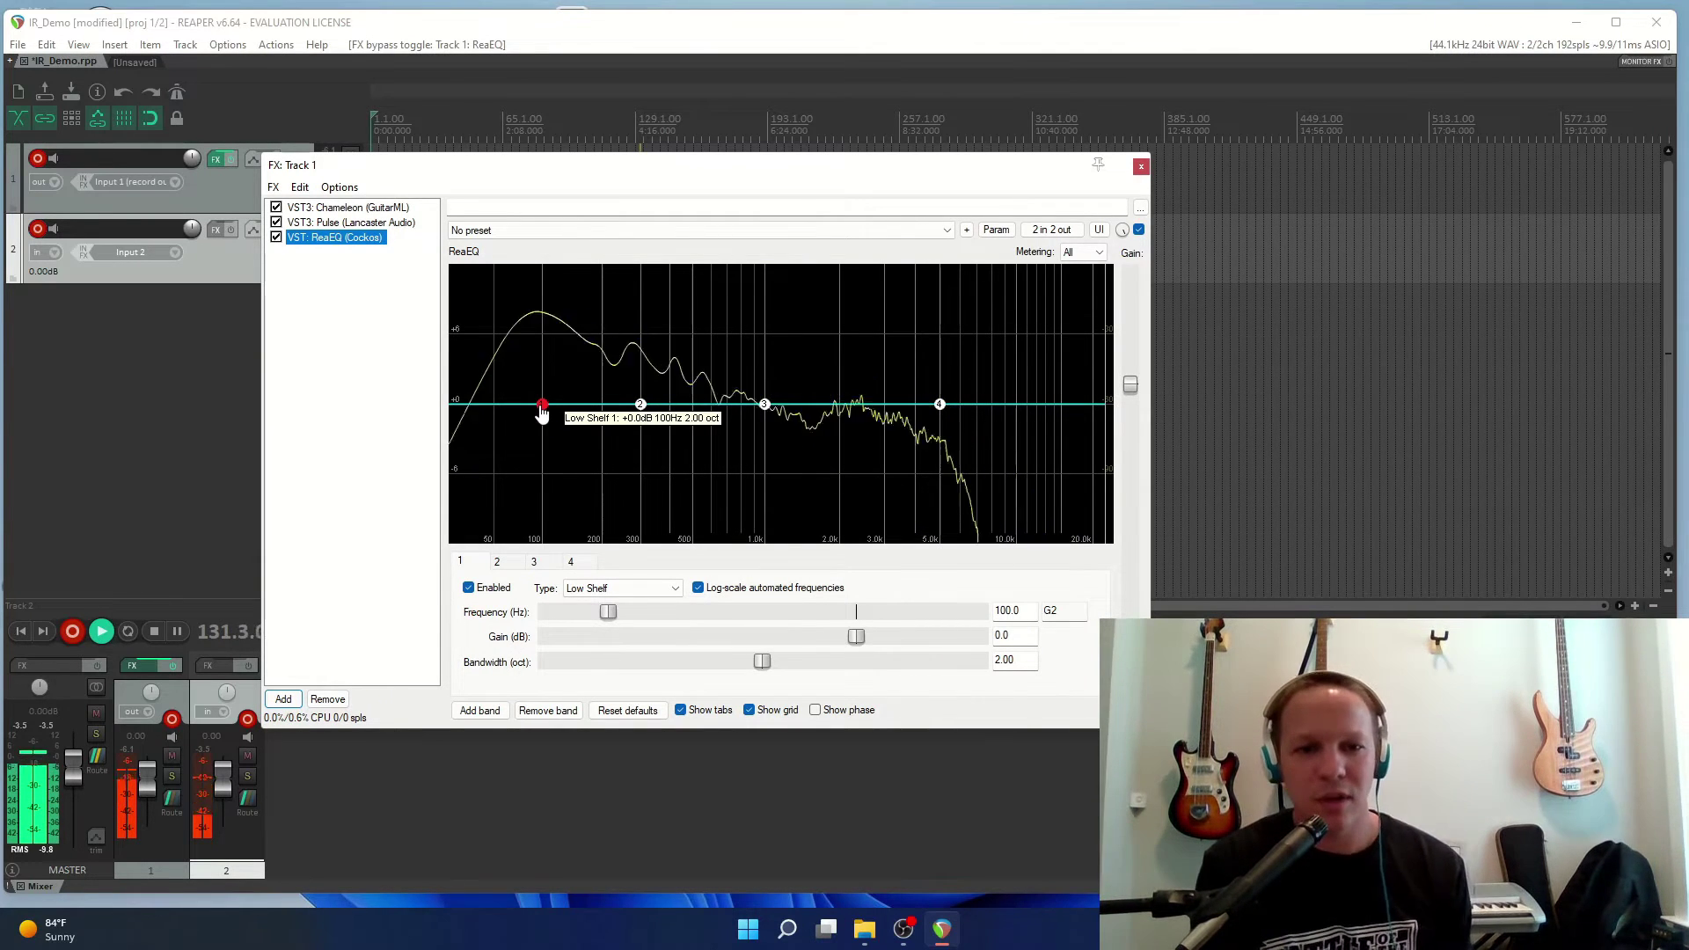
pyautogui.moveTo(542, 411); pyautogui.dragTo(576, 662)
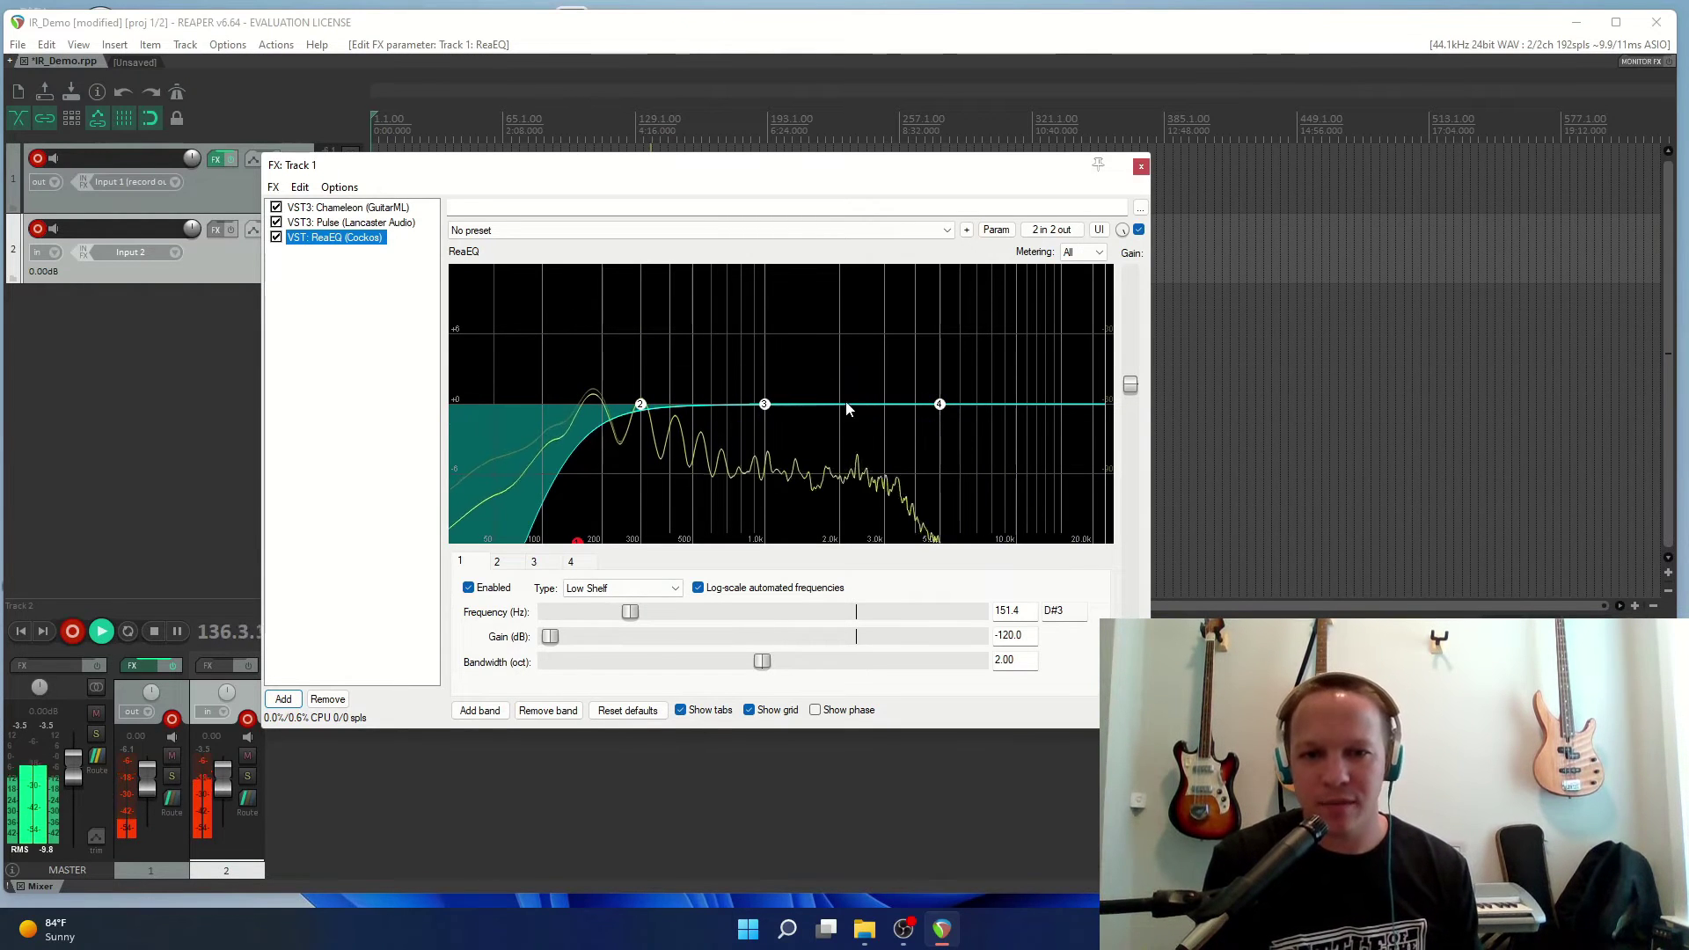
pyautogui.moveTo(767, 411)
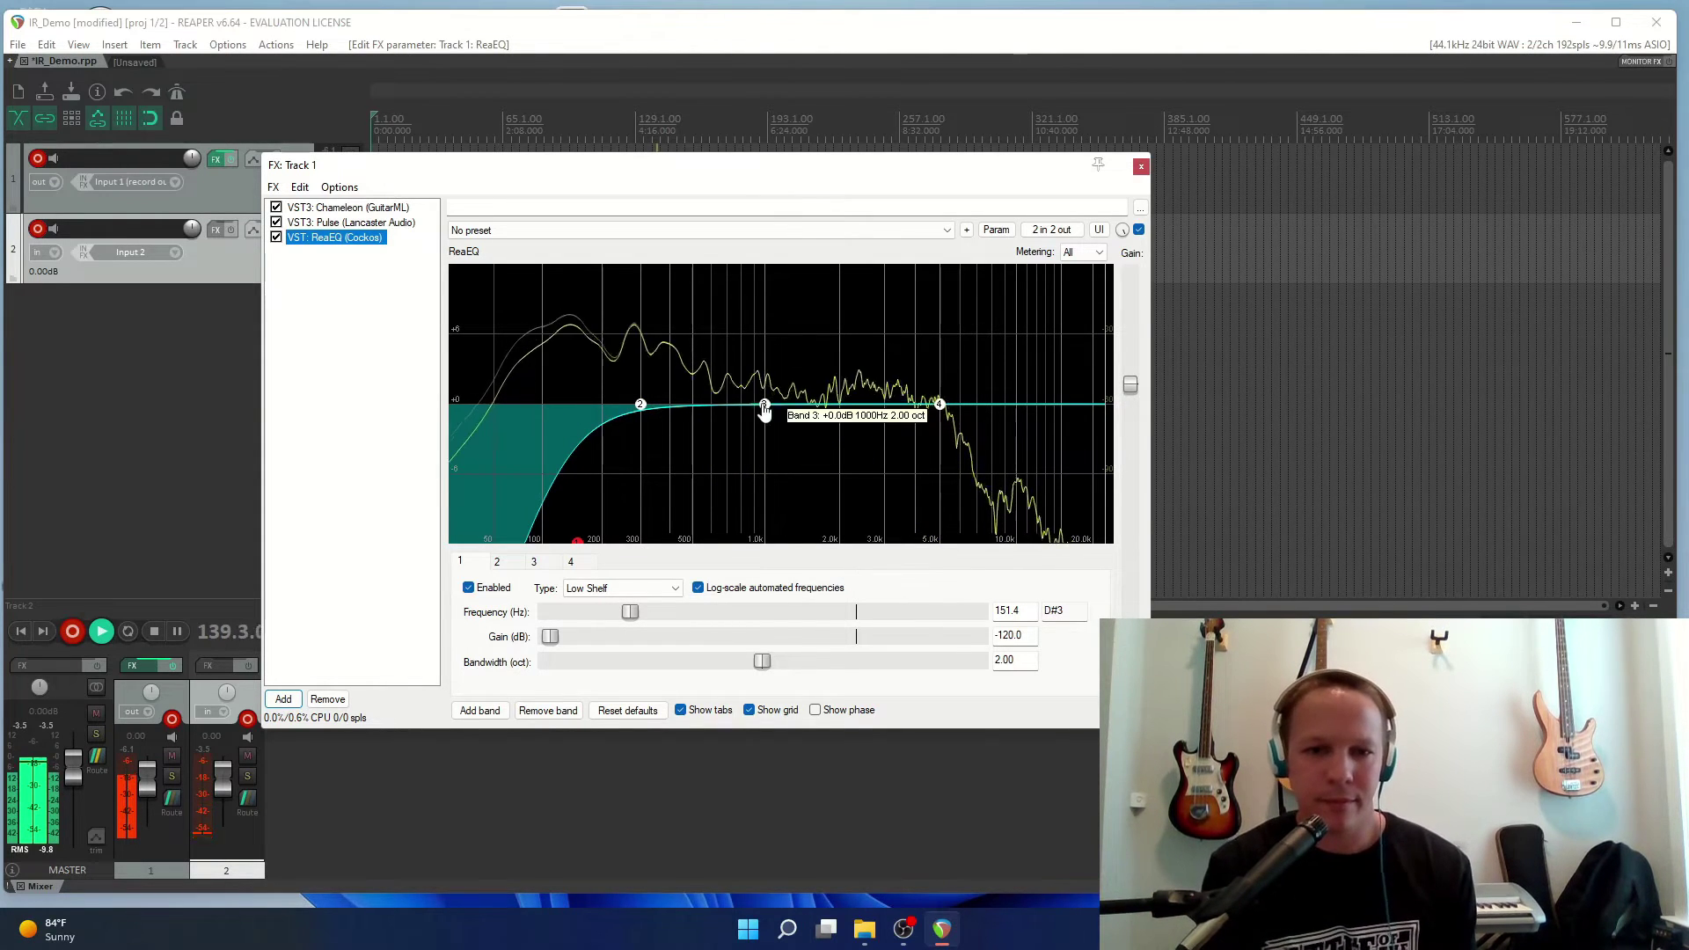
pyautogui.moveTo(766, 411); pyautogui.dragTo(769, 362)
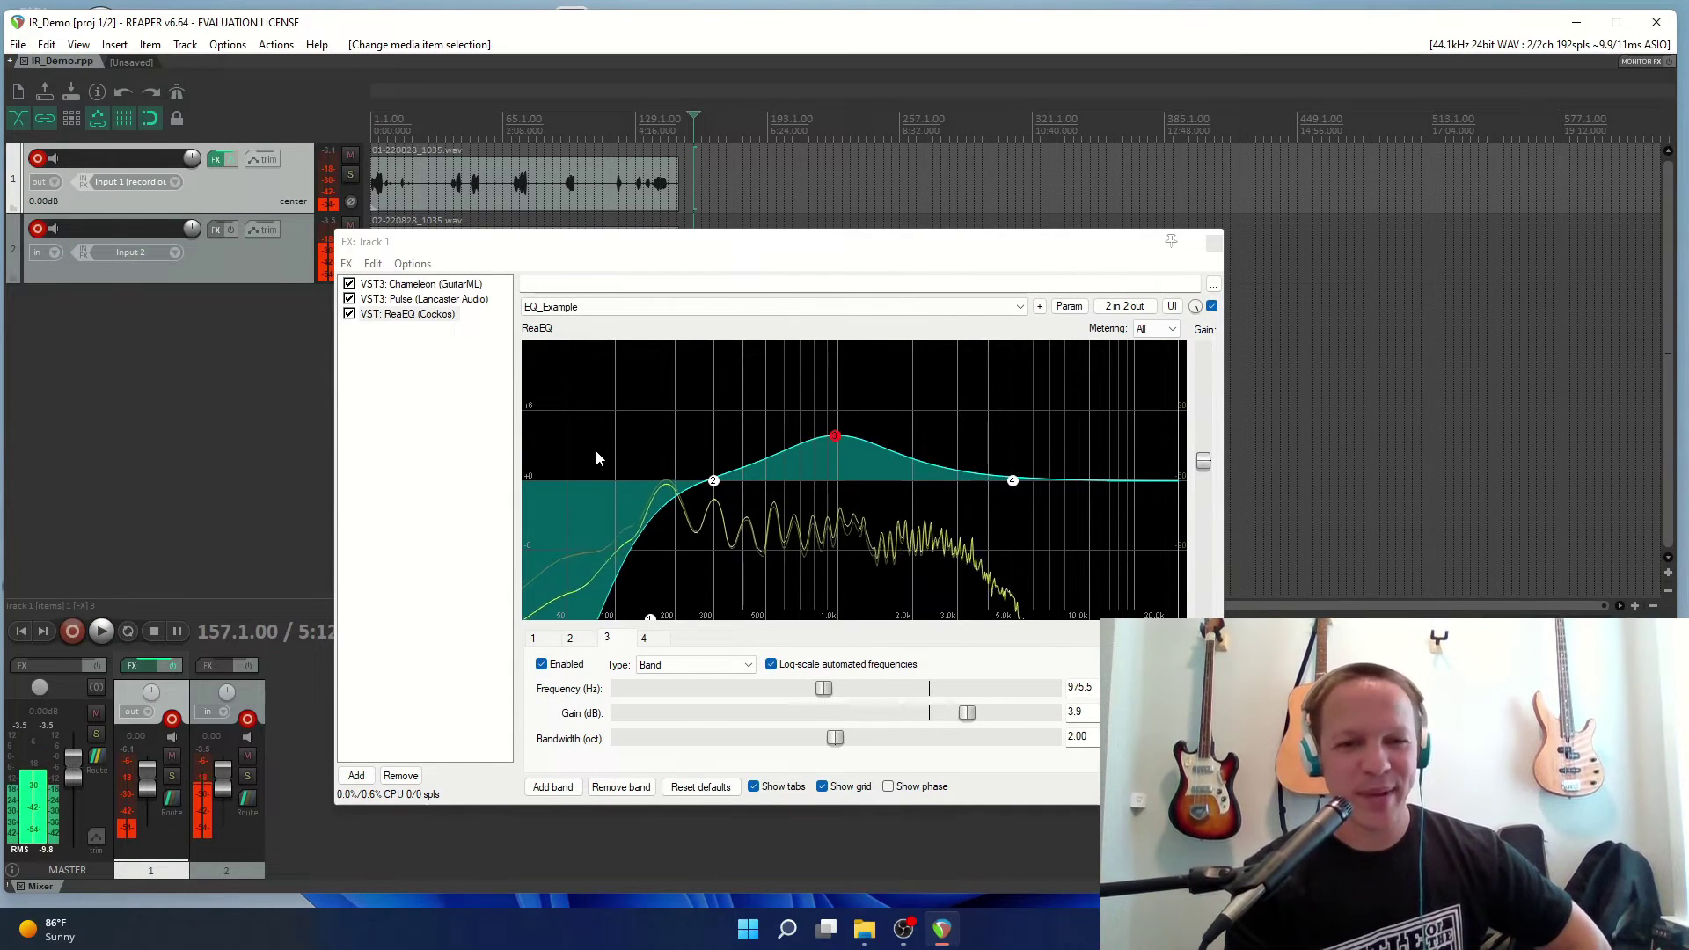
# Browse ReaEQ's preset menus keeping EQ_Example, then switch to the ir_combine project tab.
pyautogui.moveTo(435, 248); pyautogui.dragTo(497, 244)
pyautogui.click(818, 303)
pyautogui.press('Escape')
pyautogui.click(816, 438)
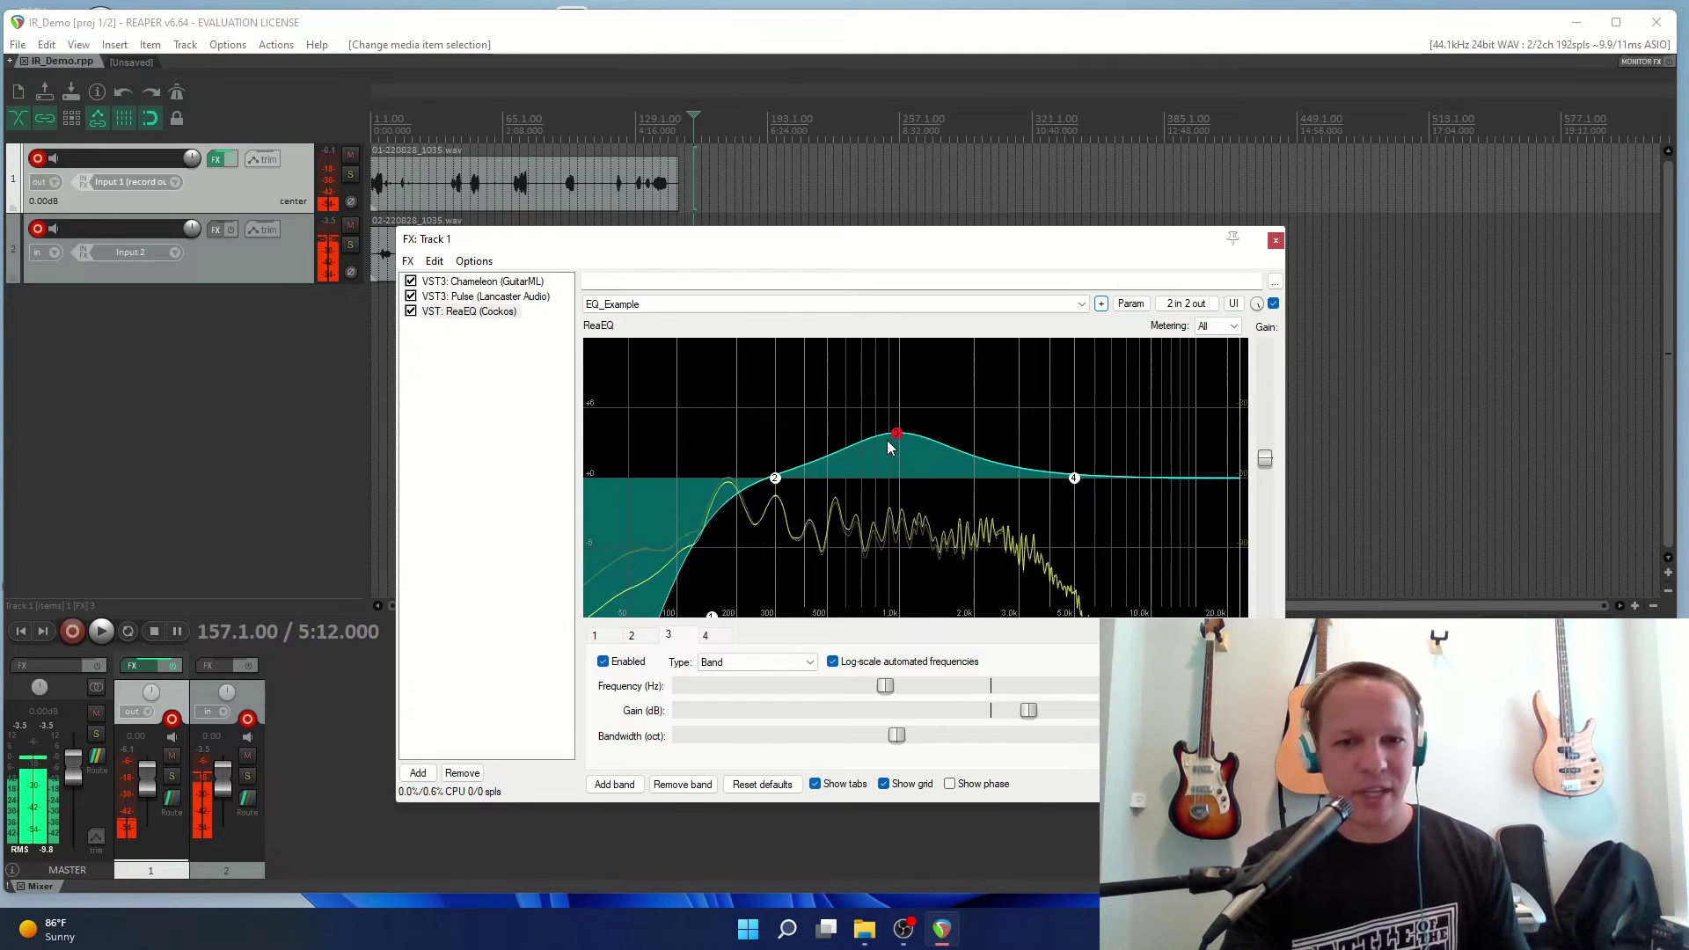
pyautogui.click(1102, 304)
pyautogui.click(897, 303)
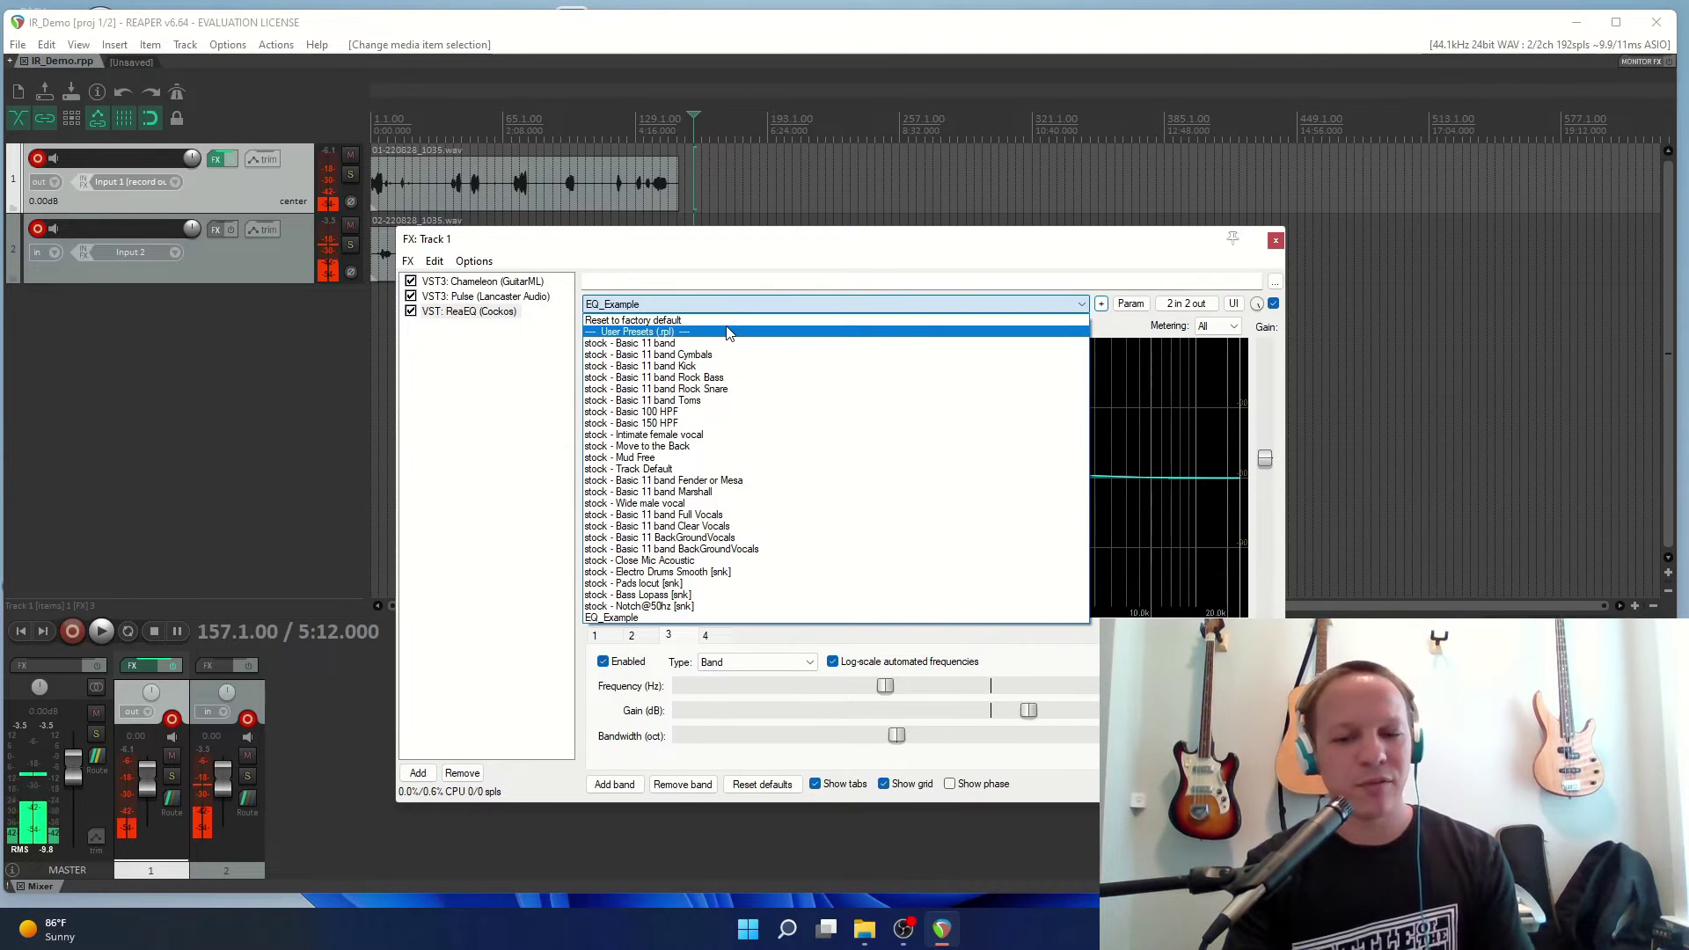
pyautogui.click(779, 302)
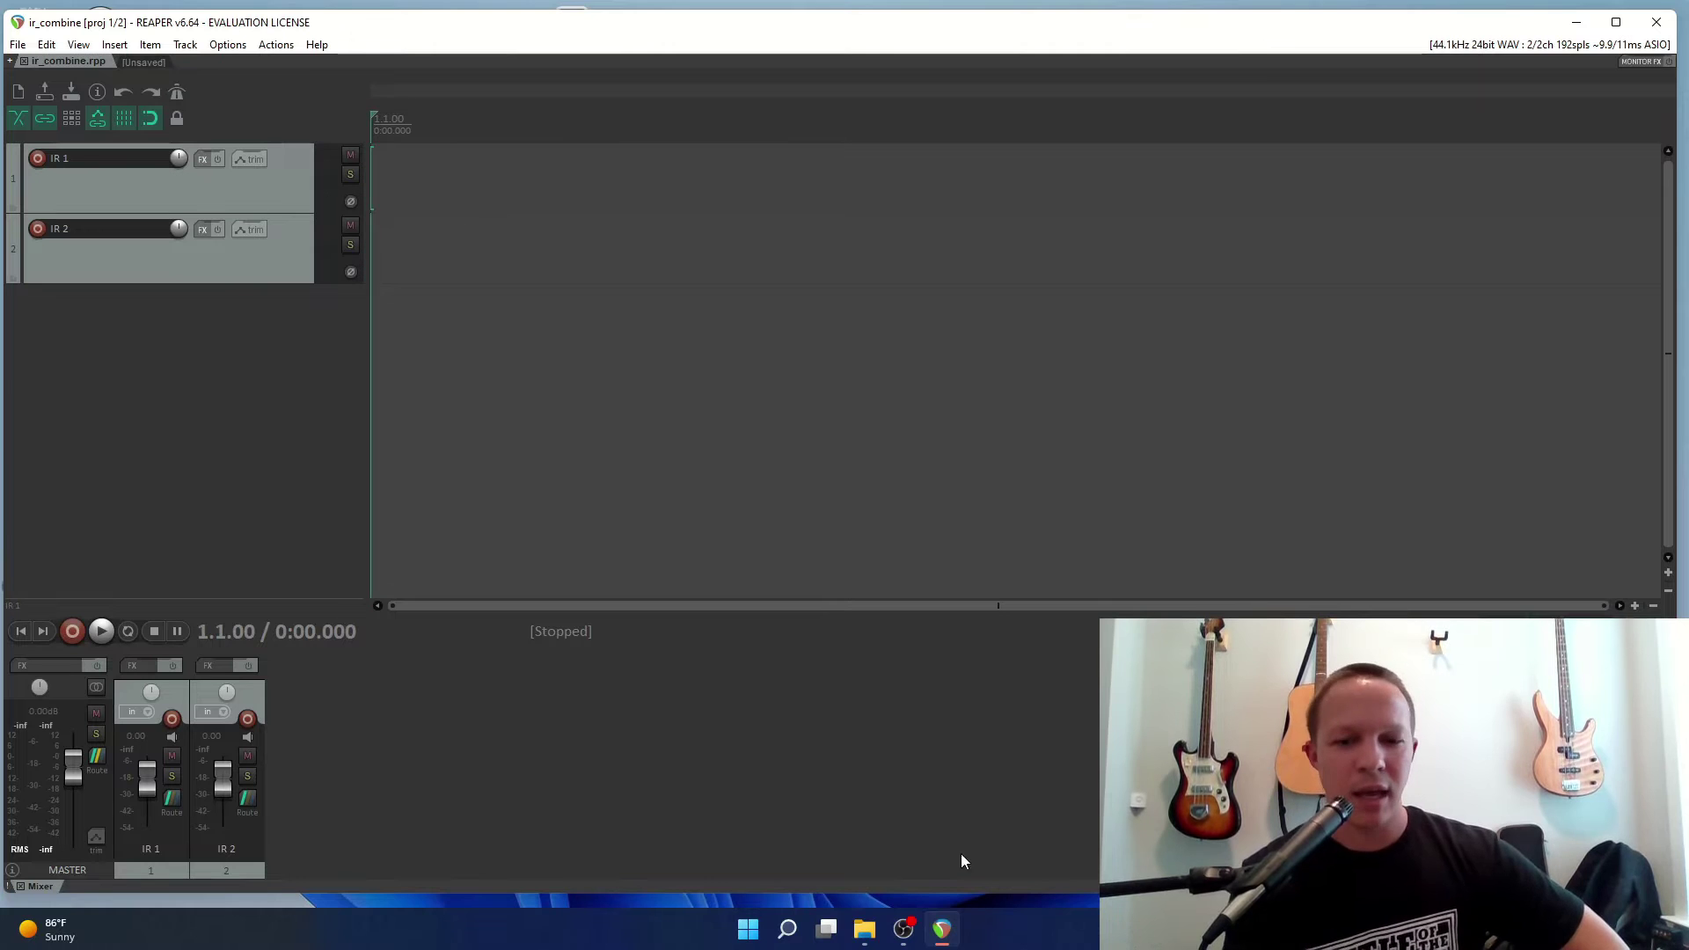
# Open File Explorer at Desktop > Impulse Responses and widen the file name column.
pyautogui.click(863, 936)
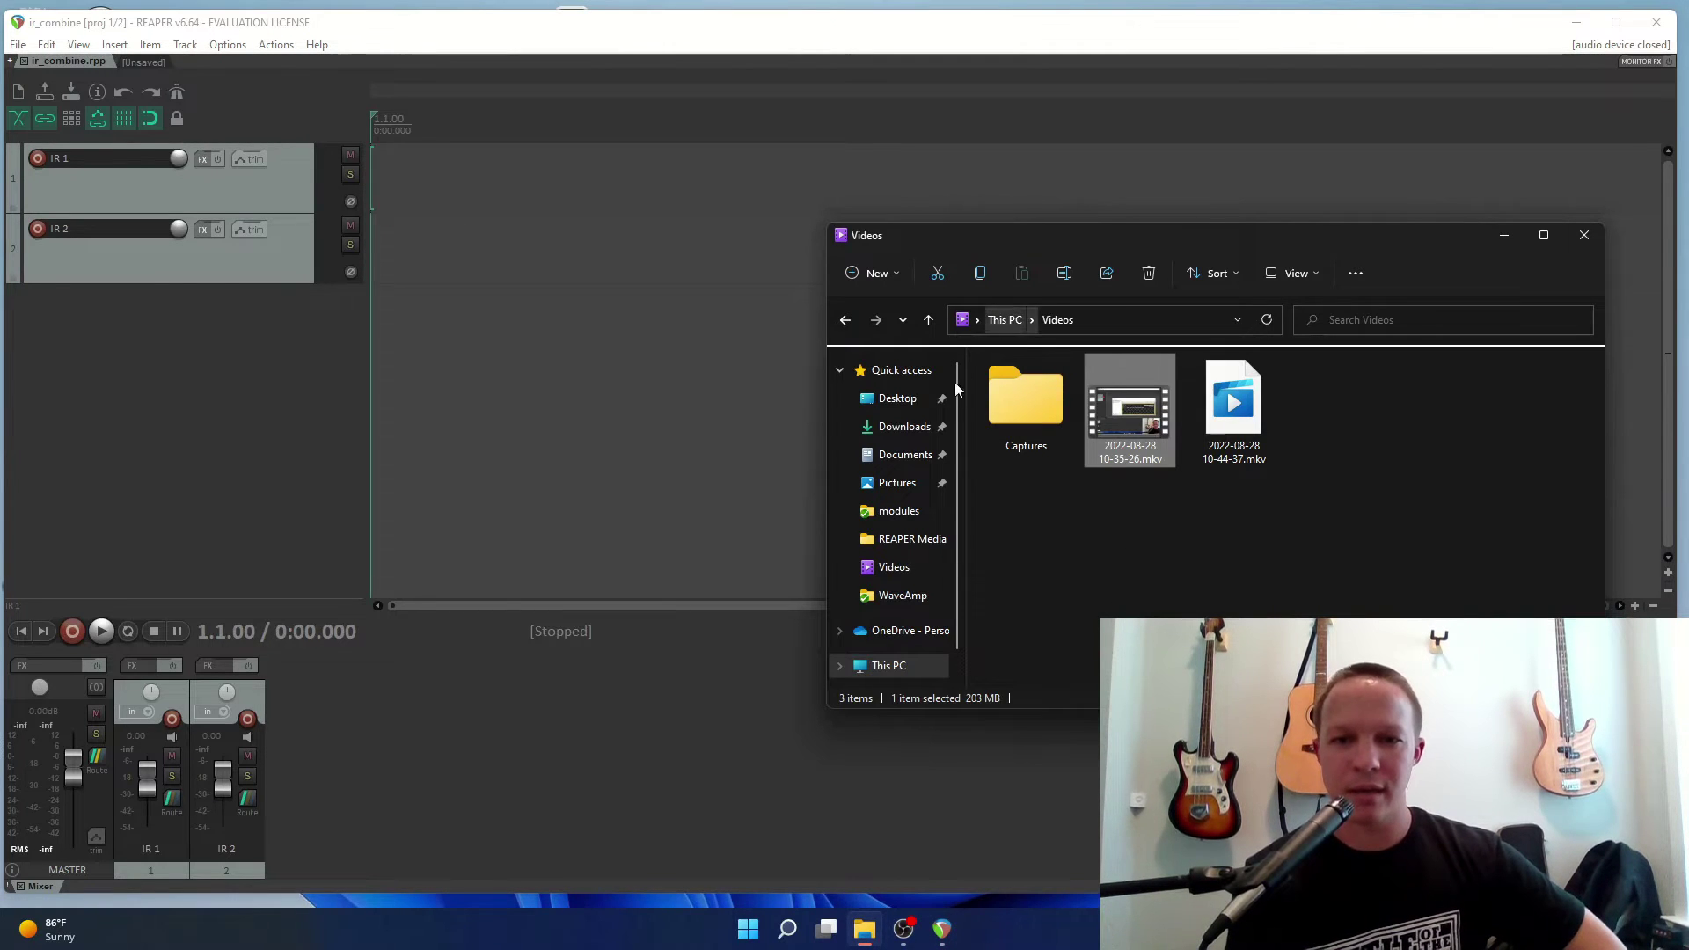
pyautogui.click(898, 399)
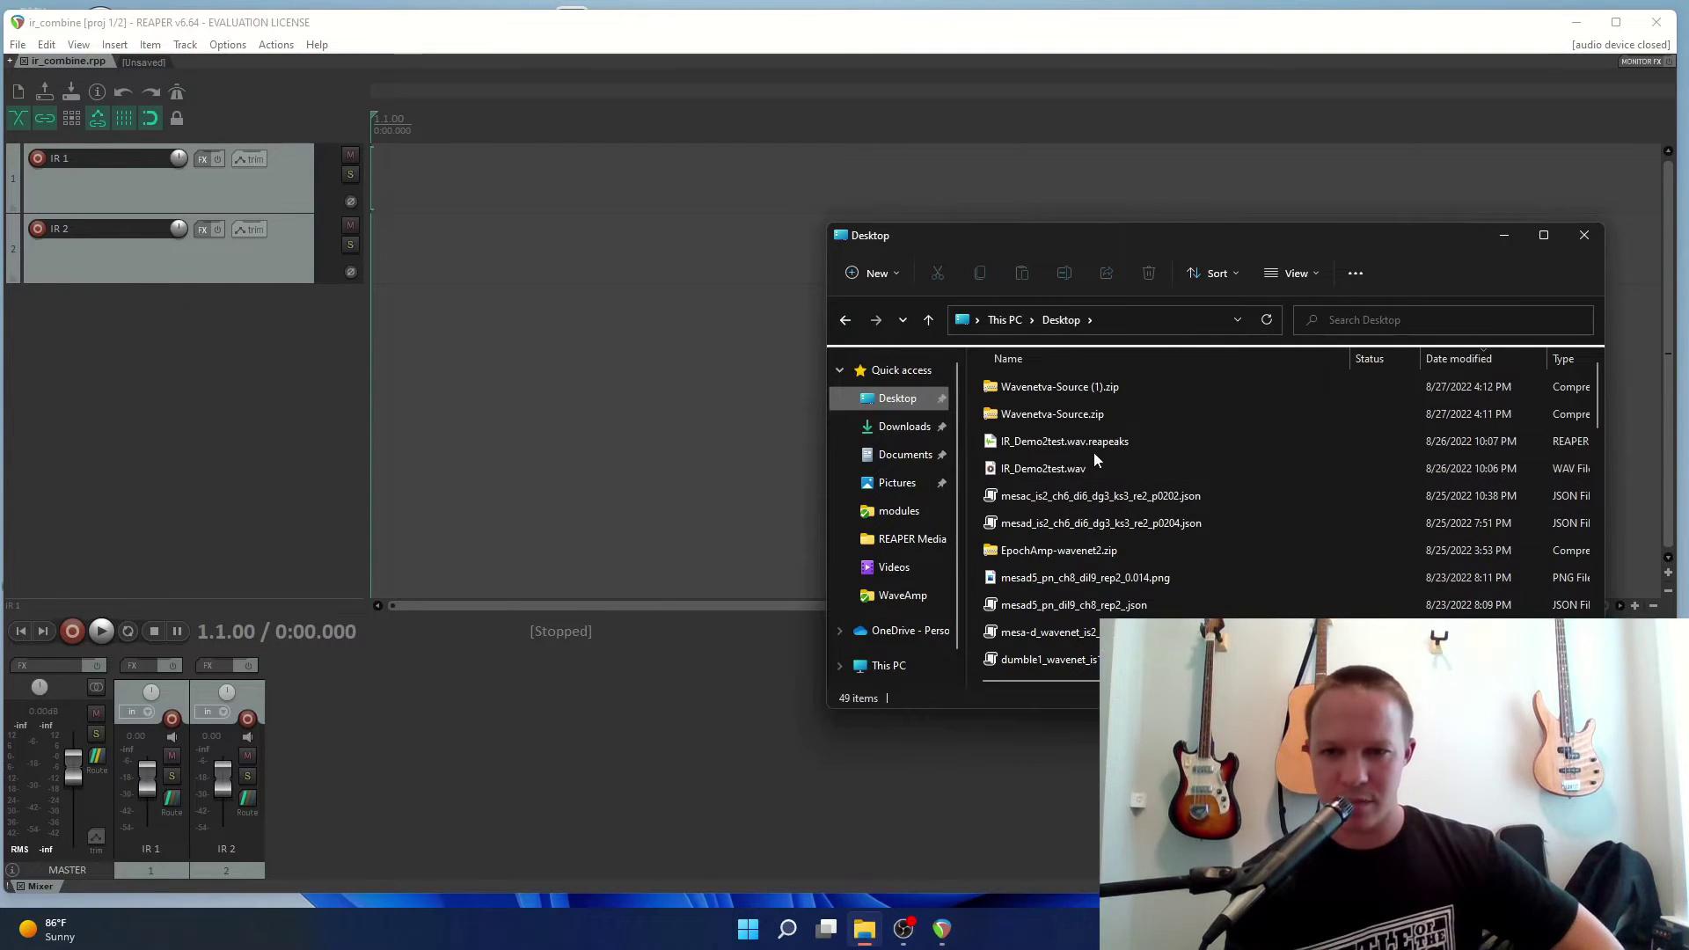
pyautogui.scroll(-1, 1089, 468)
pyautogui.scroll(1, 1088, 462)
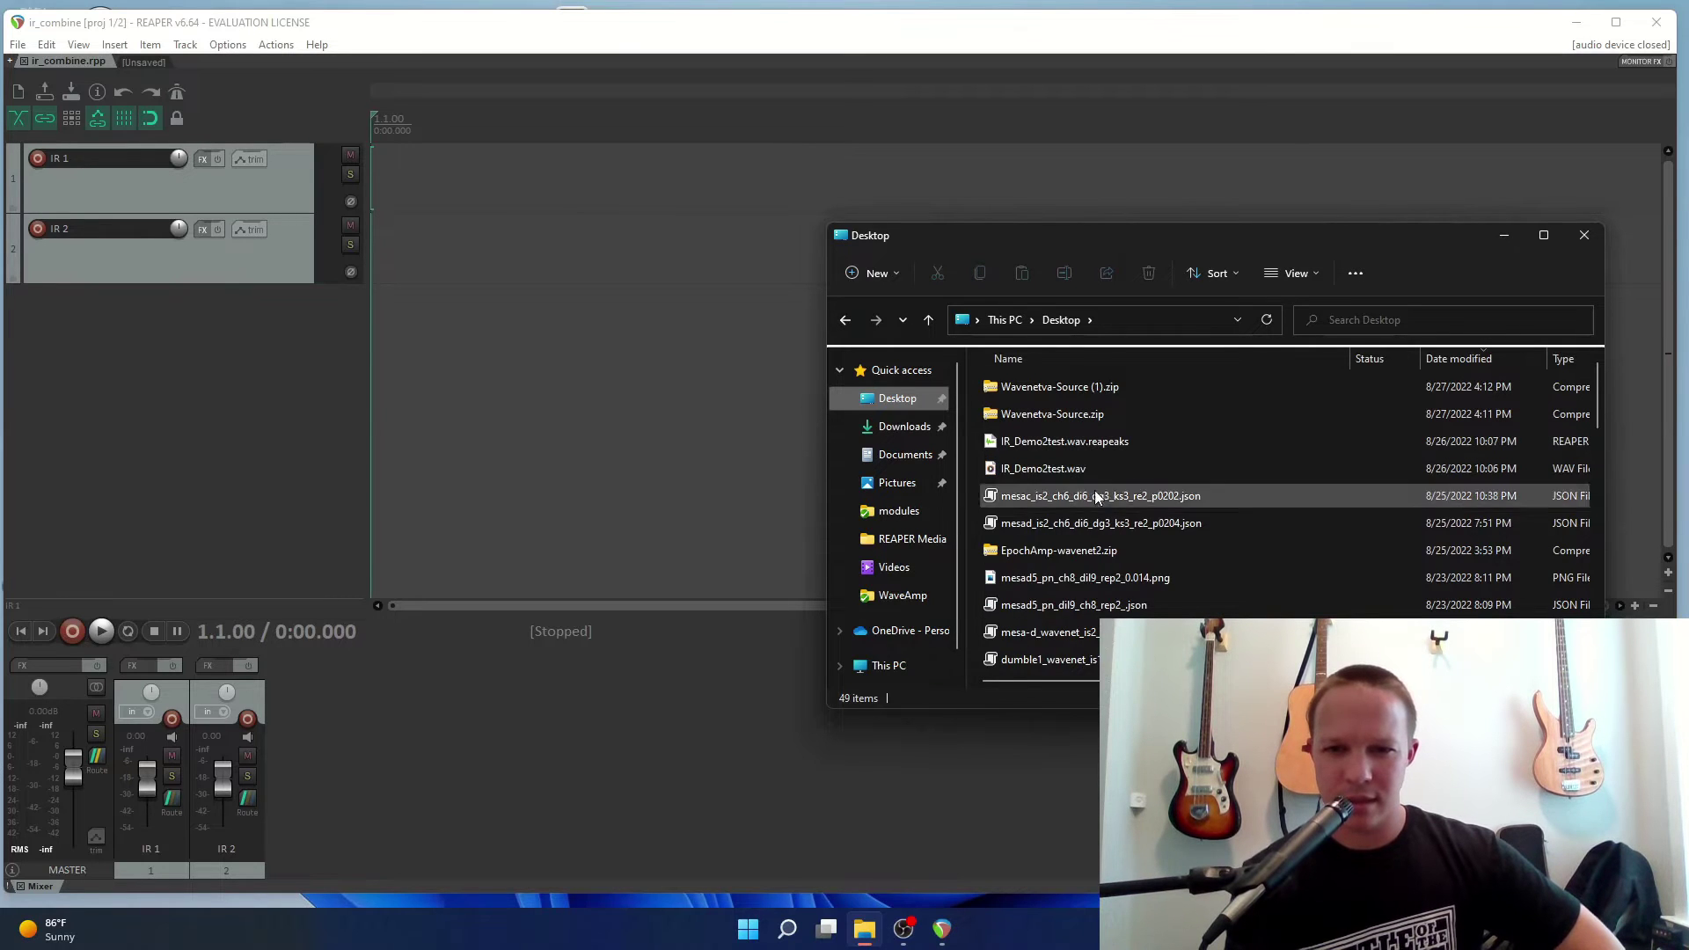
pyautogui.scroll(-5, 1095, 502)
pyautogui.scroll(5, 1095, 530)
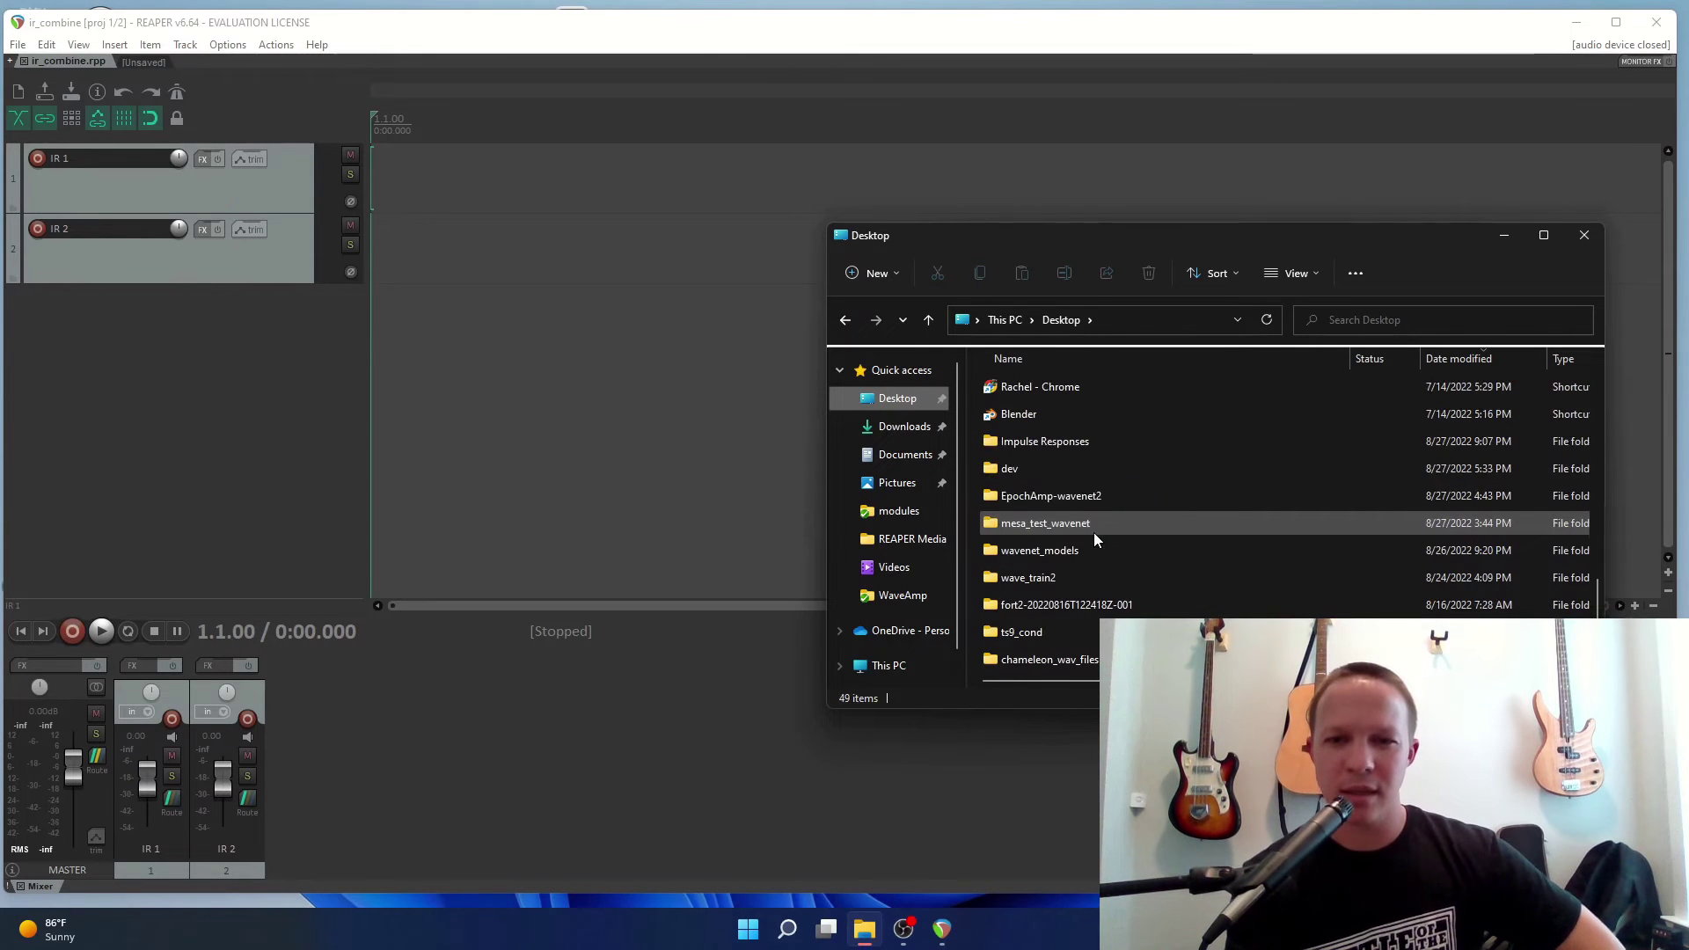
pyautogui.doubleClick(1039, 443)
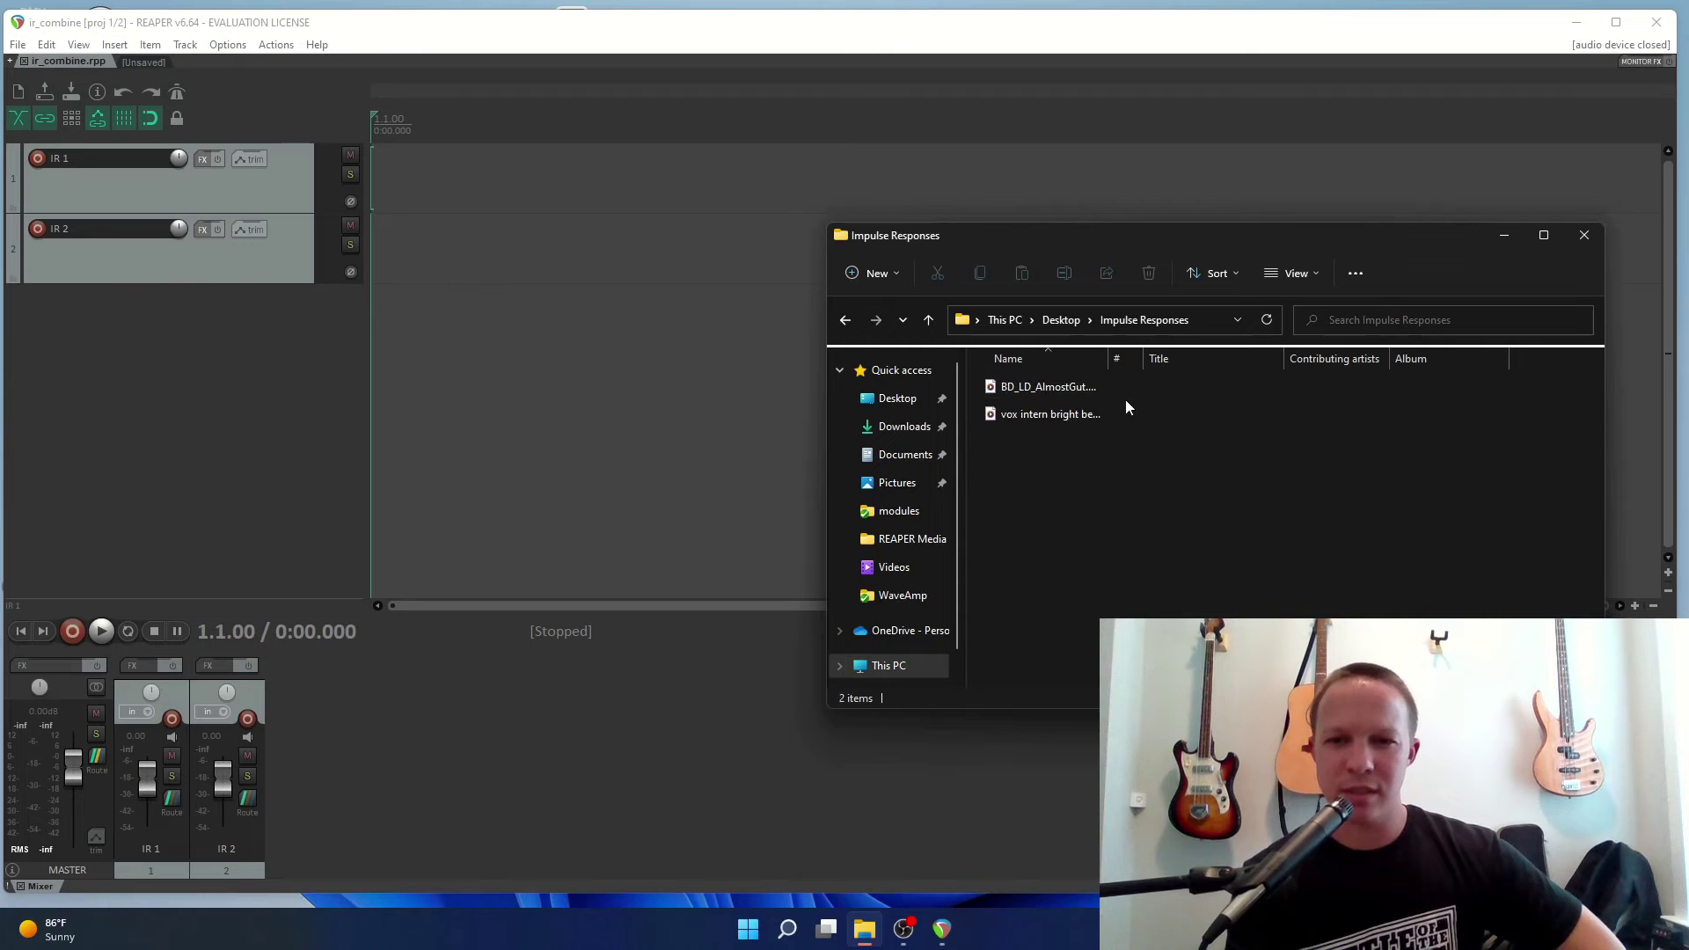
pyautogui.moveTo(1109, 360); pyautogui.dragTo(1189, 360)
# Drag BD_LD_AlmostGut.wav onto track IR 1 and vox intern bright beta91.wav toward IR 2.
pyautogui.moveTo(1031, 389); pyautogui.dragTo(519, 192)
pyautogui.moveTo(421, 173); pyautogui.dragTo(420, 173)
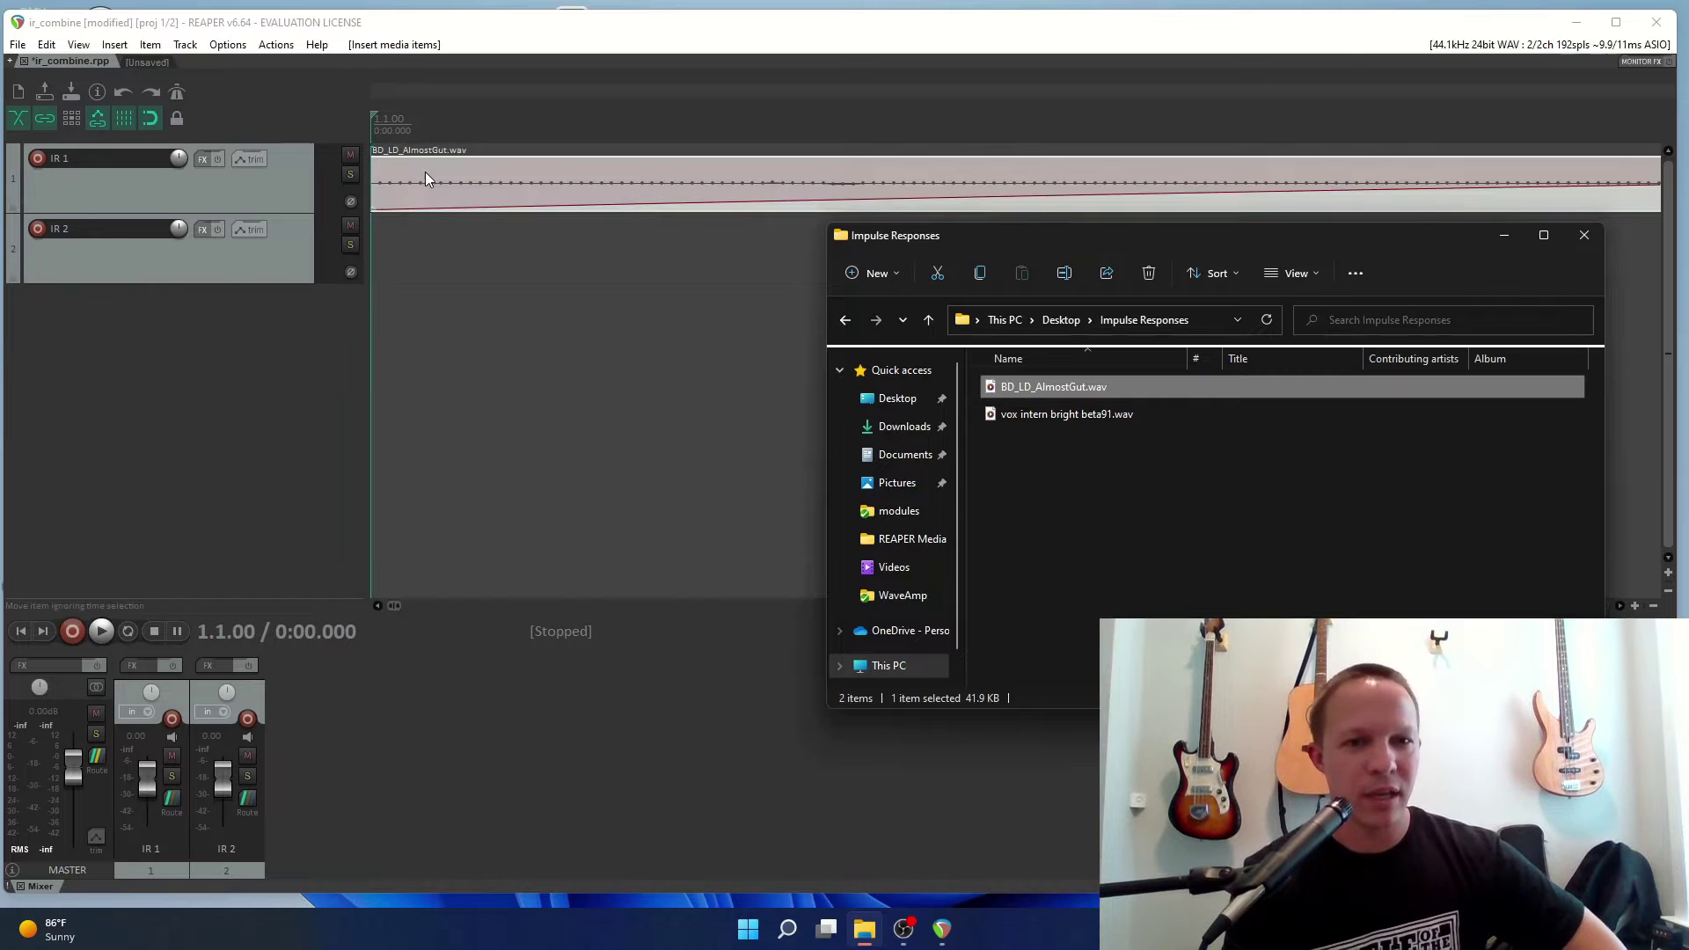
pyautogui.moveTo(1106, 419); pyautogui.dragTo(466, 250)
# Drop the vox file on IR 2, then drag both items' fade-ins back to their starts.
pyautogui.click(1511, 232)
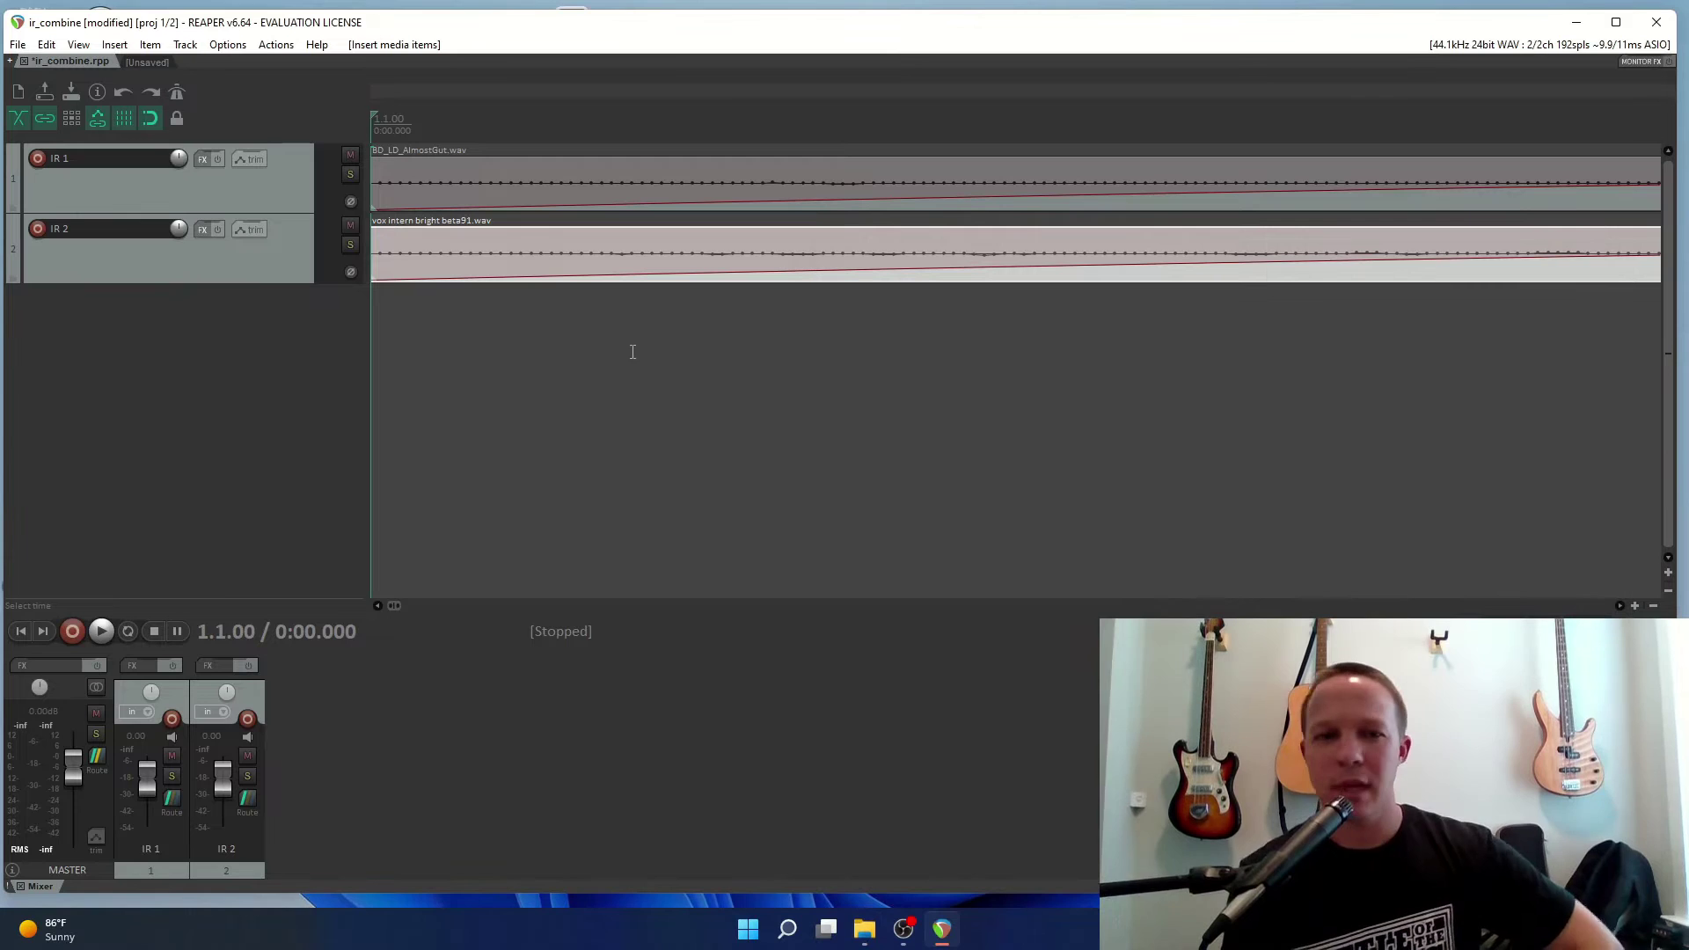
pyautogui.scroll(-8, 588, 349)
pyautogui.scroll(10, 387, 190)
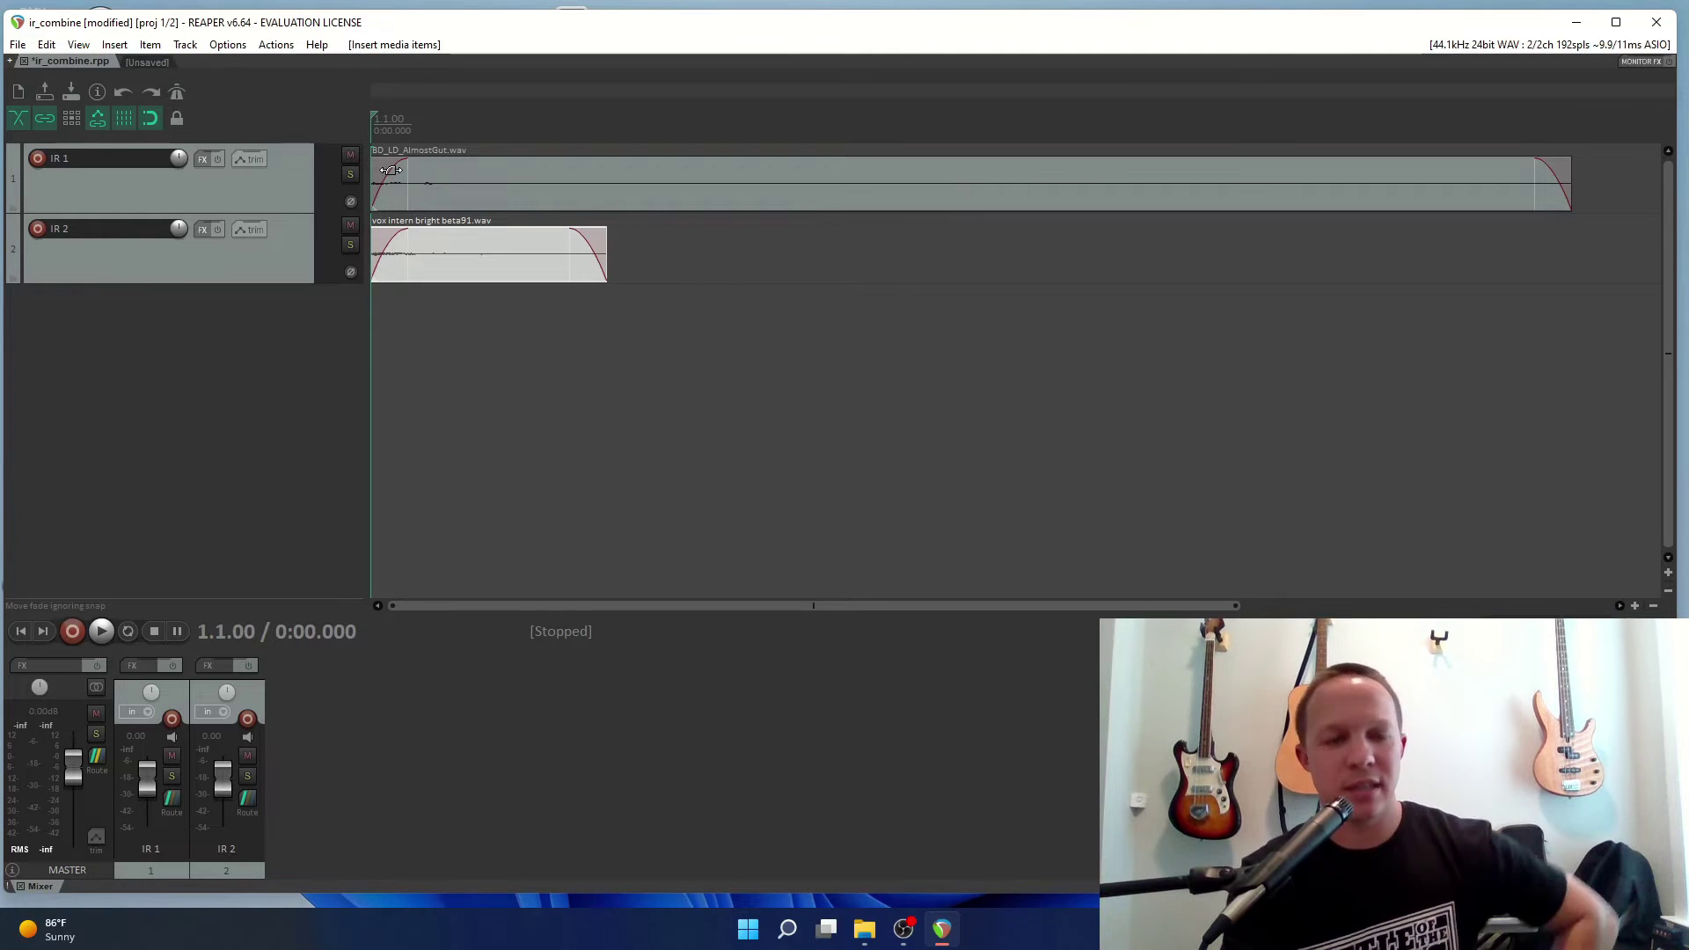
pyautogui.scroll(6, 415, 177)
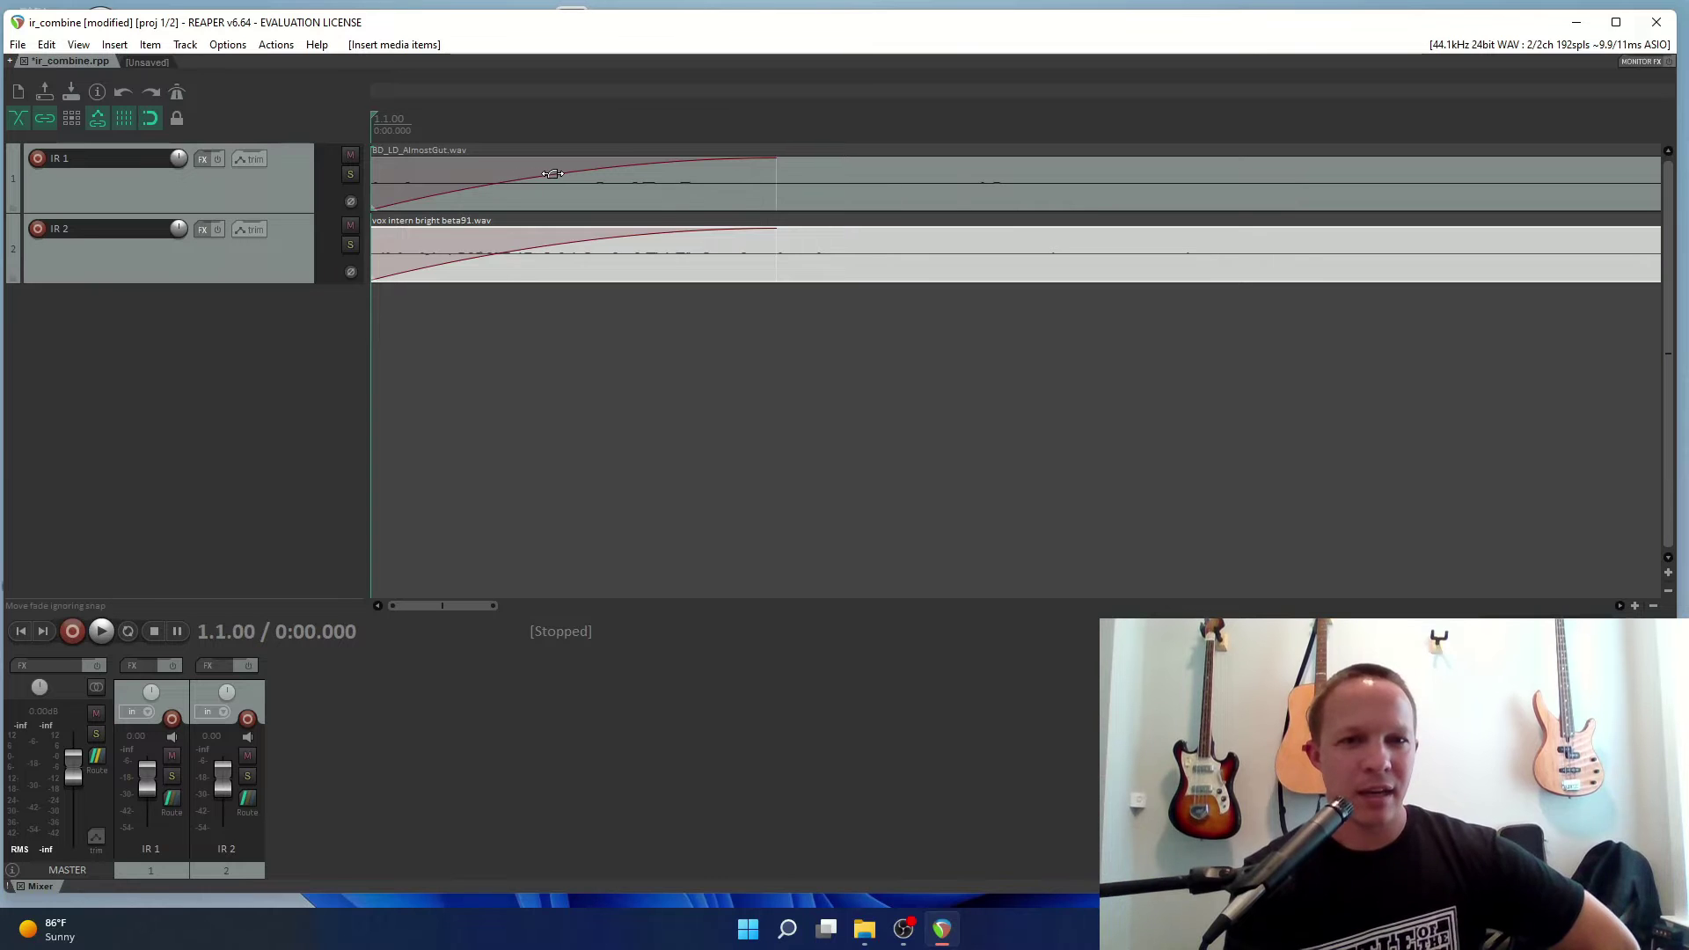
pyautogui.moveTo(596, 173); pyautogui.dragTo(376, 176)
pyautogui.scroll(8, 408, 183)
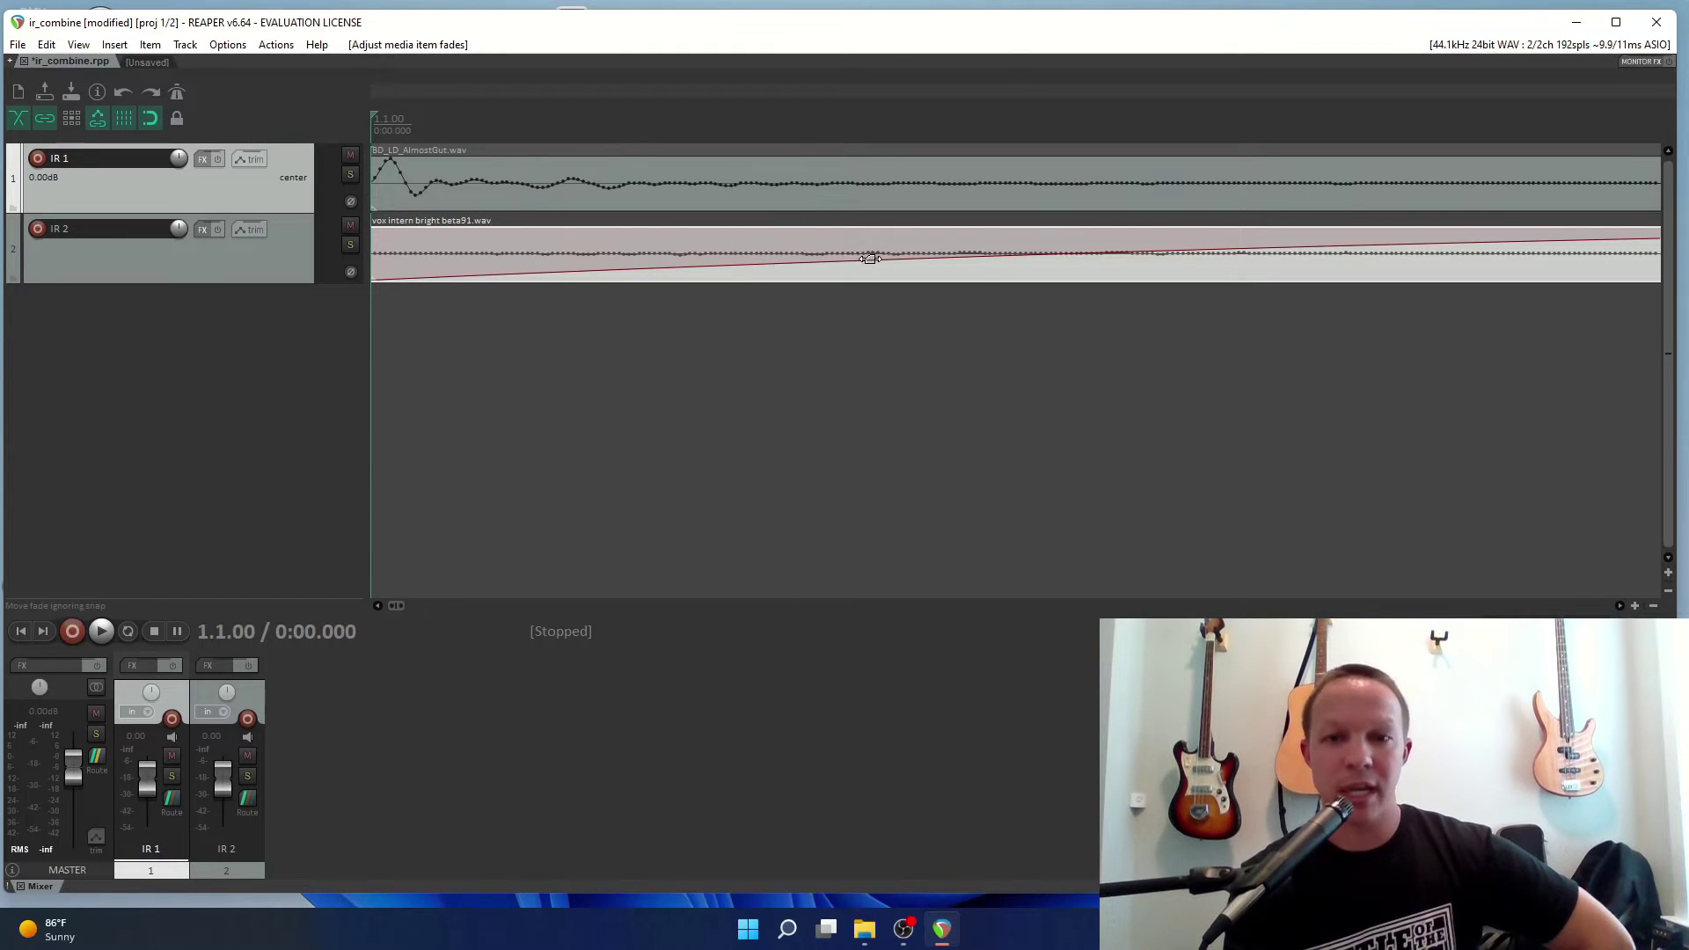
pyautogui.click(712, 253)
pyautogui.scroll(-6, 684, 254)
pyautogui.moveTo(682, 253); pyautogui.dragTo(403, 239)
# Remove the fade-out at the end of the BD_LD_AlmostGut item.
pyautogui.scroll(-4, 403, 197)
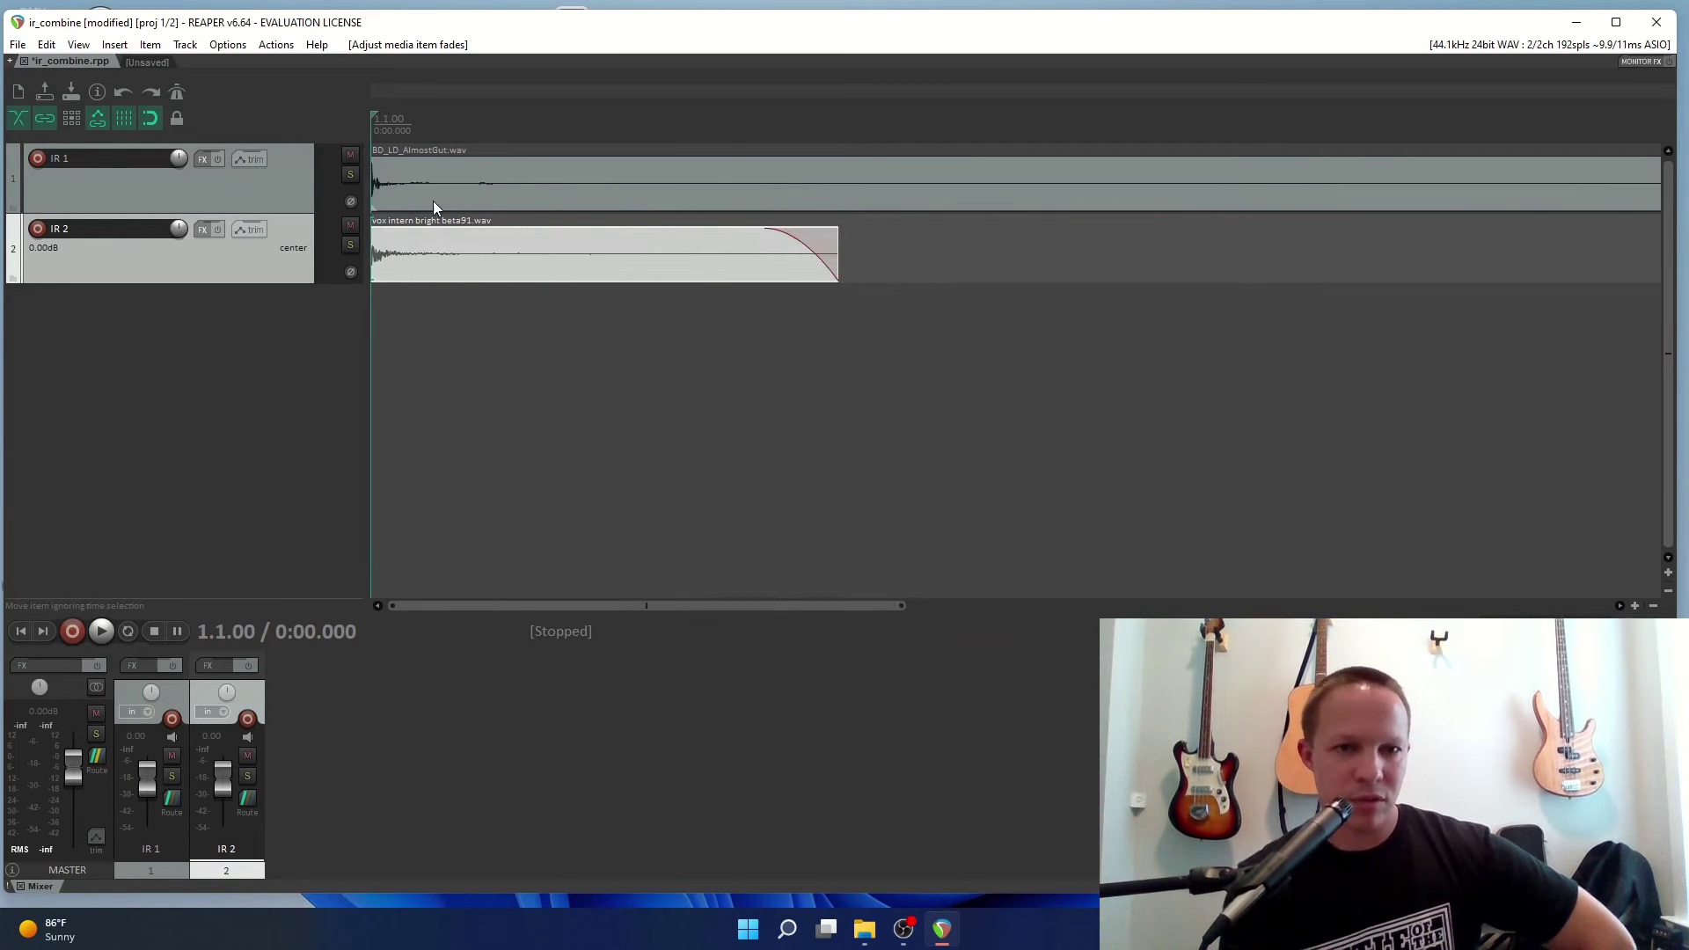
pyautogui.scroll(-5, 903, 264)
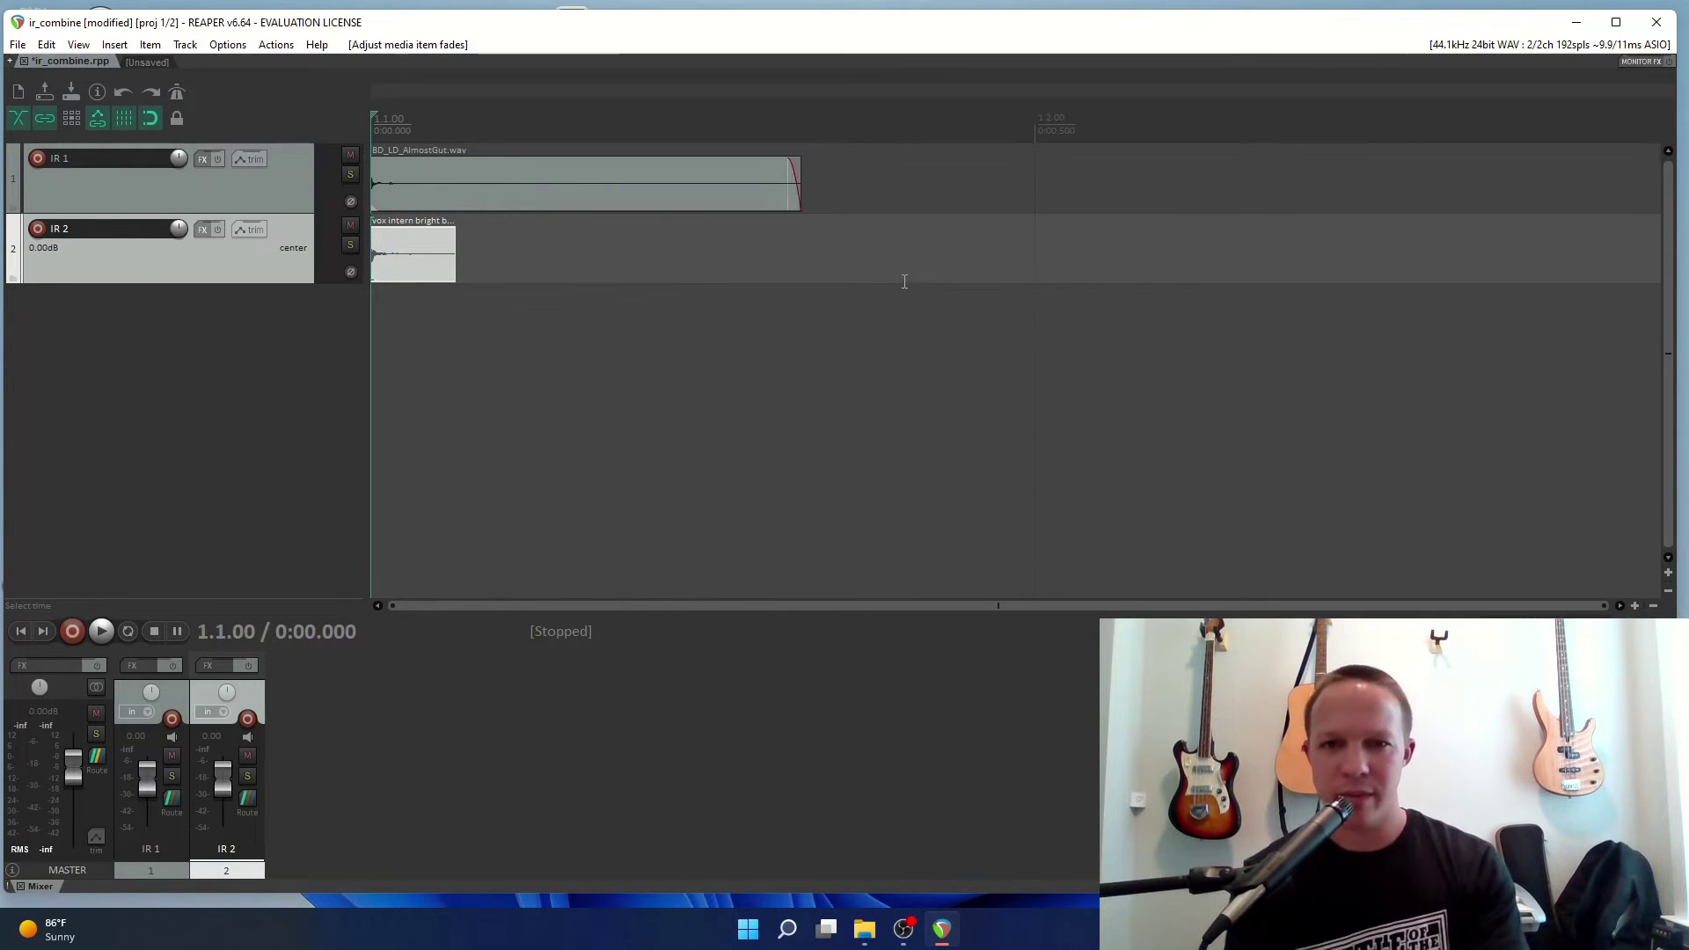
pyautogui.moveTo(799, 182)
pyautogui.mouseDown()
pyautogui.moveTo(850, 182)
pyautogui.moveTo(805, 174)
pyautogui.mouseUp()
pyautogui.scroll(8, 378, 181)
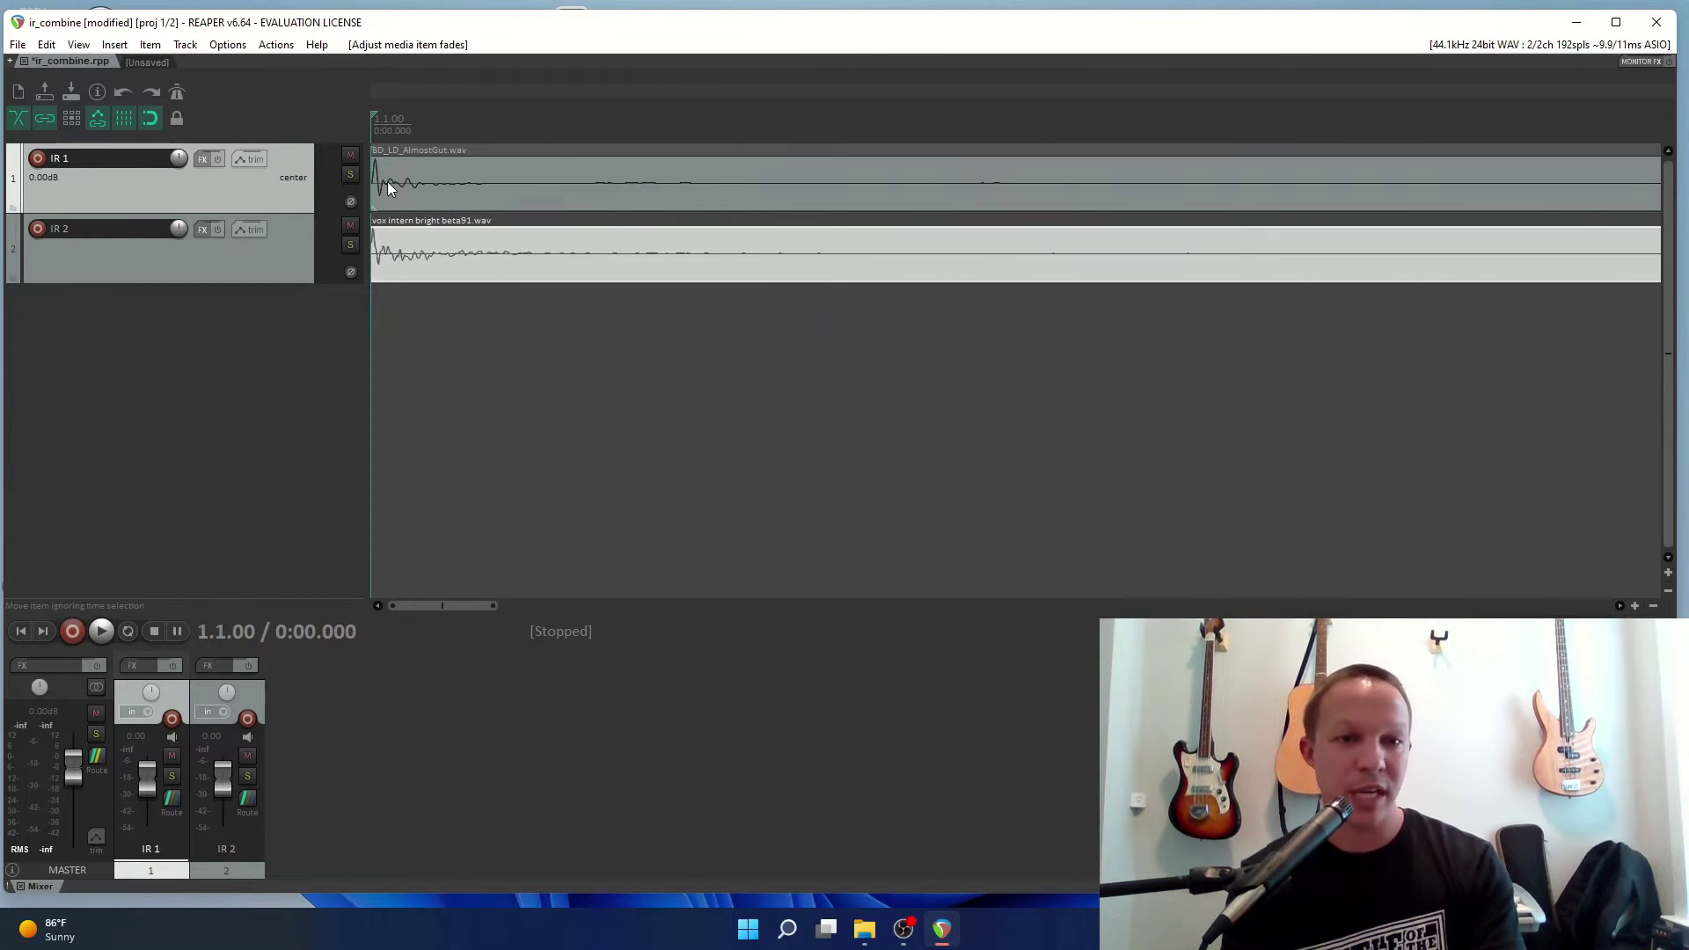
pyautogui.scroll(5, 392, 184)
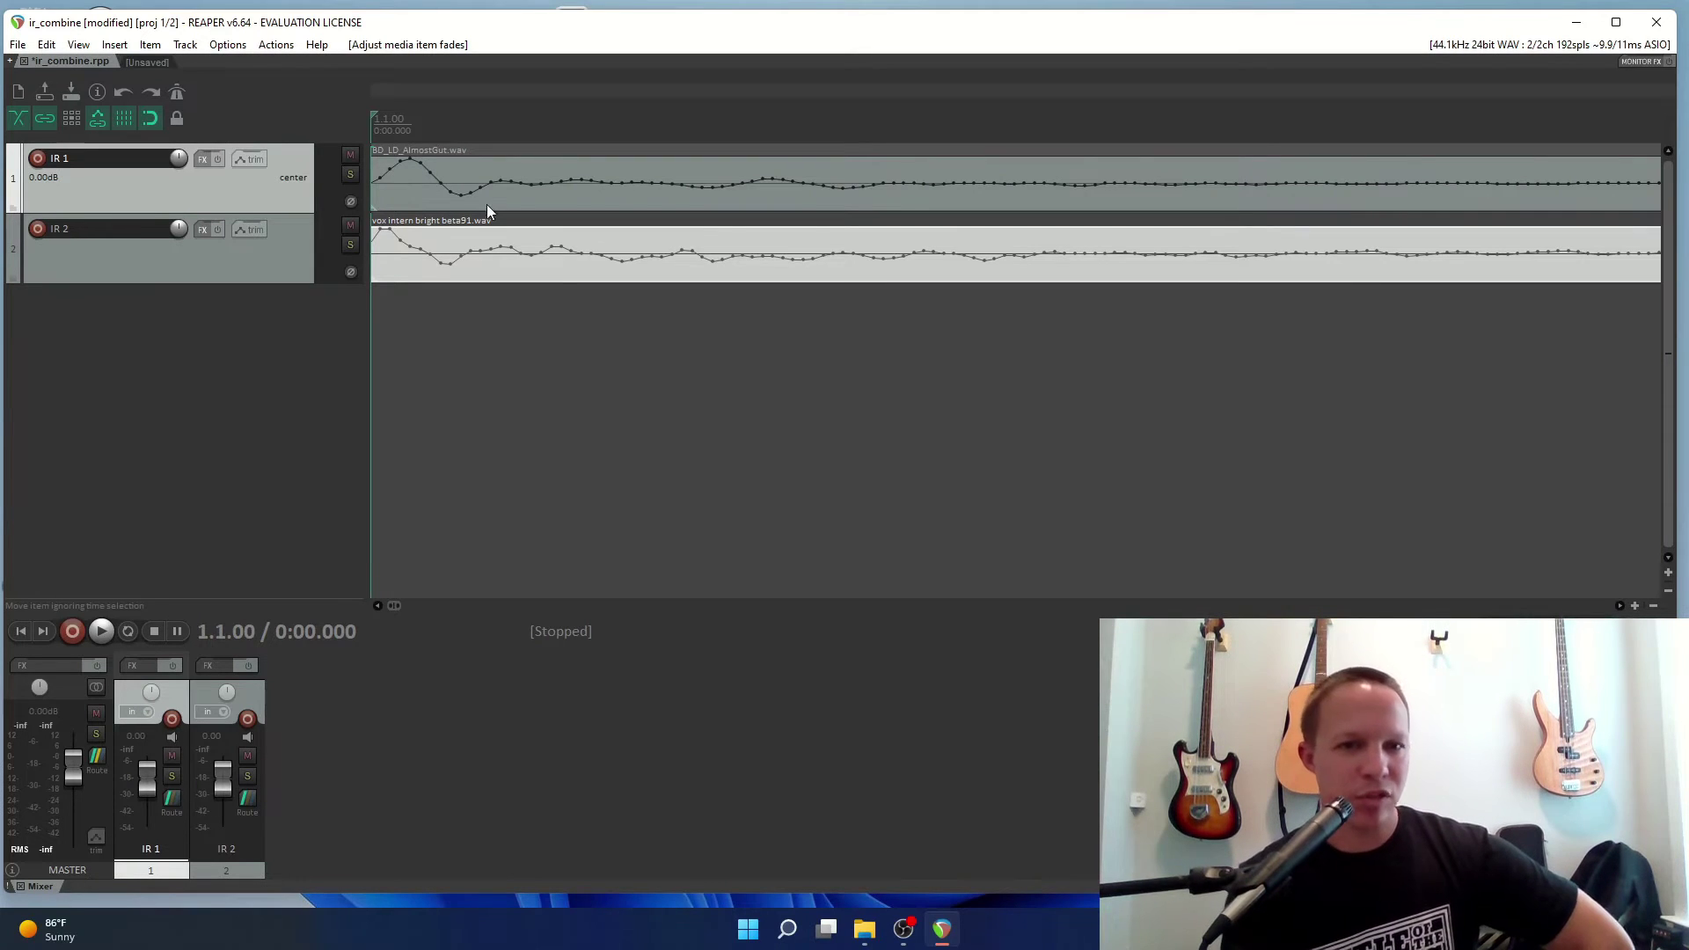
pyautogui.scroll(2, 394, 239)
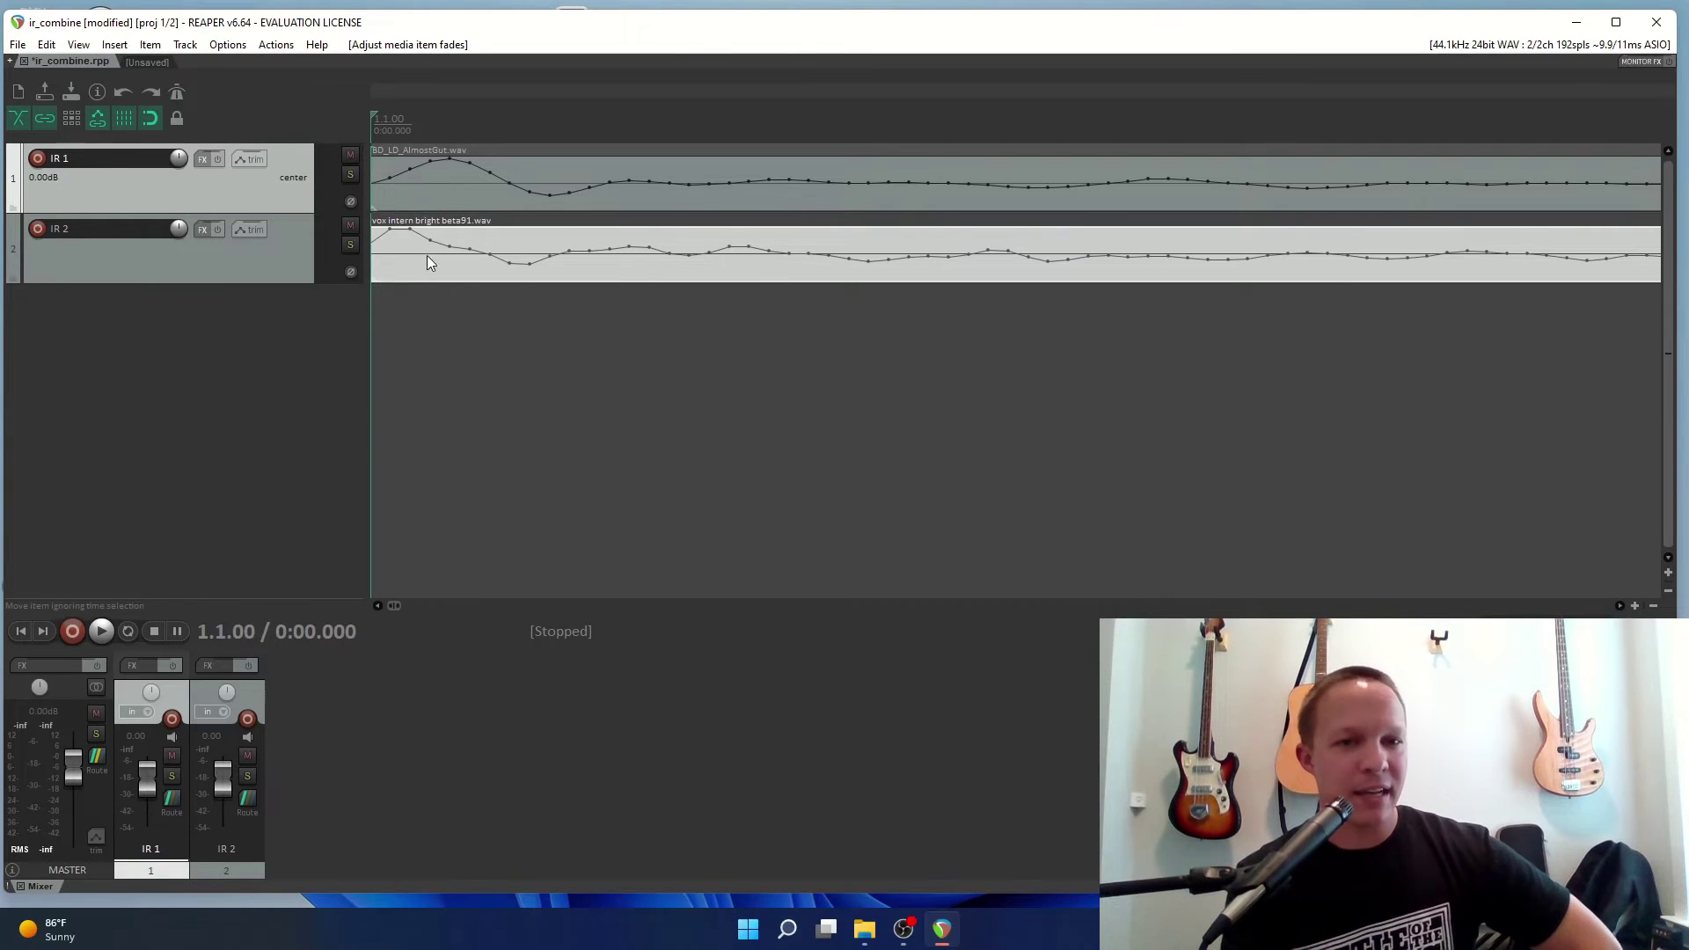
pyautogui.moveTo(425, 256); pyautogui.dragTo(717, 254)
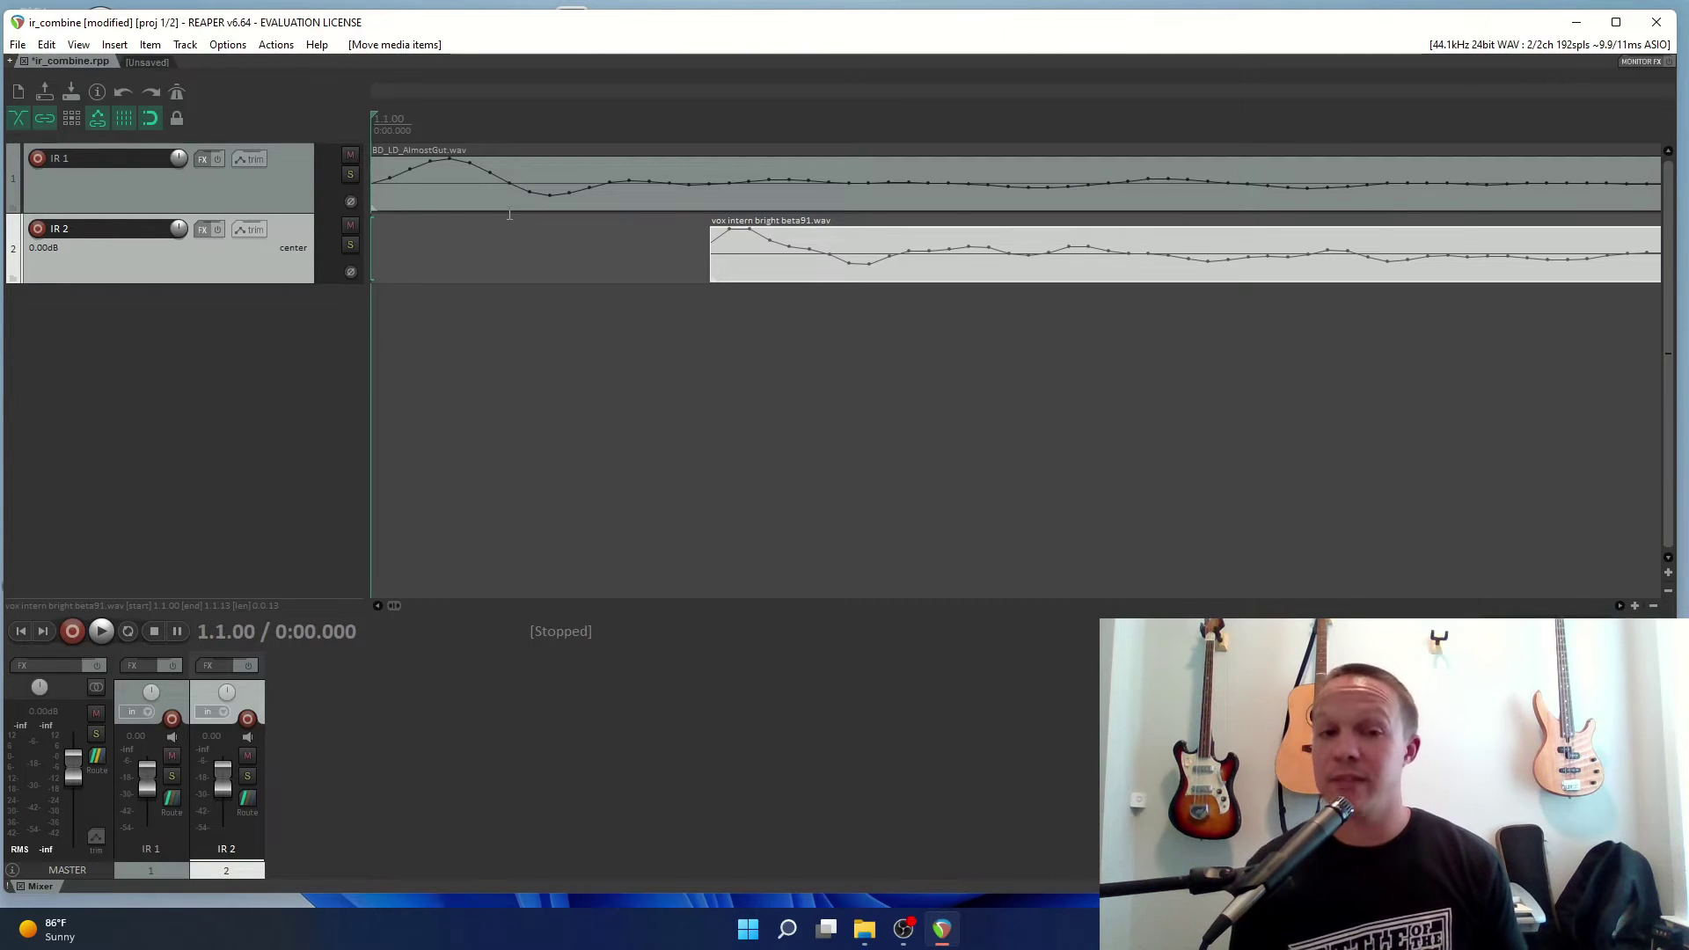
pyautogui.moveTo(874, 252); pyautogui.dragTo(382, 243)
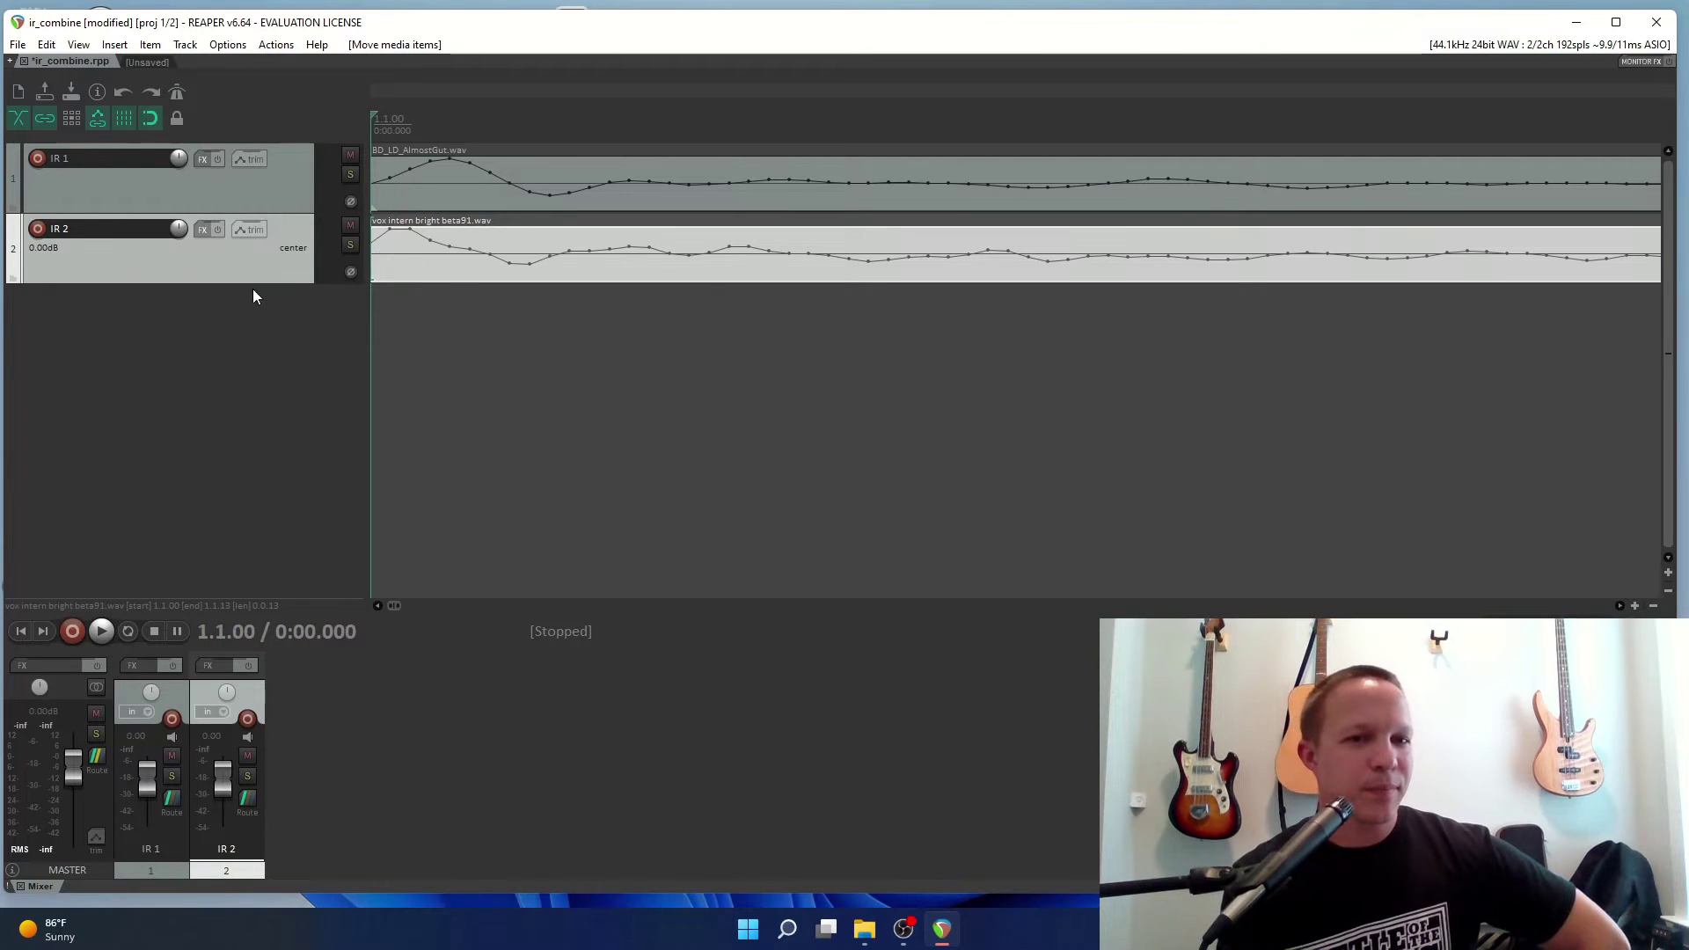
pyautogui.scroll(-5, 463, 312)
pyautogui.scroll(-4, 463, 314)
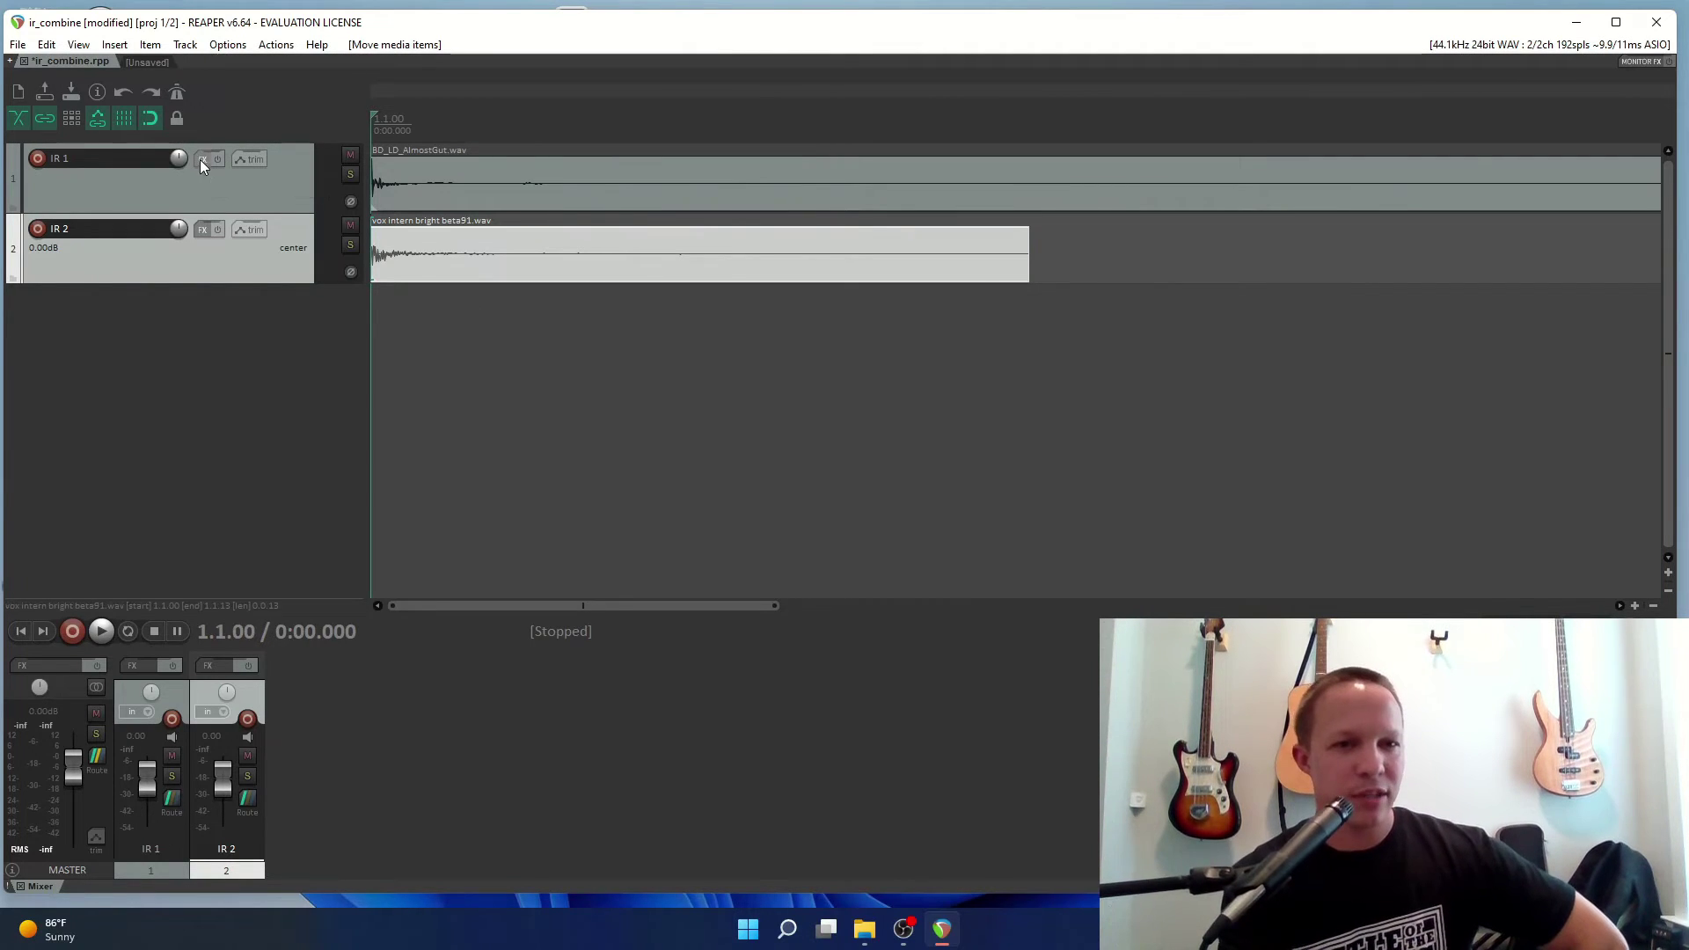
pyautogui.scroll(5, 383, 204)
pyautogui.scroll(4, 384, 198)
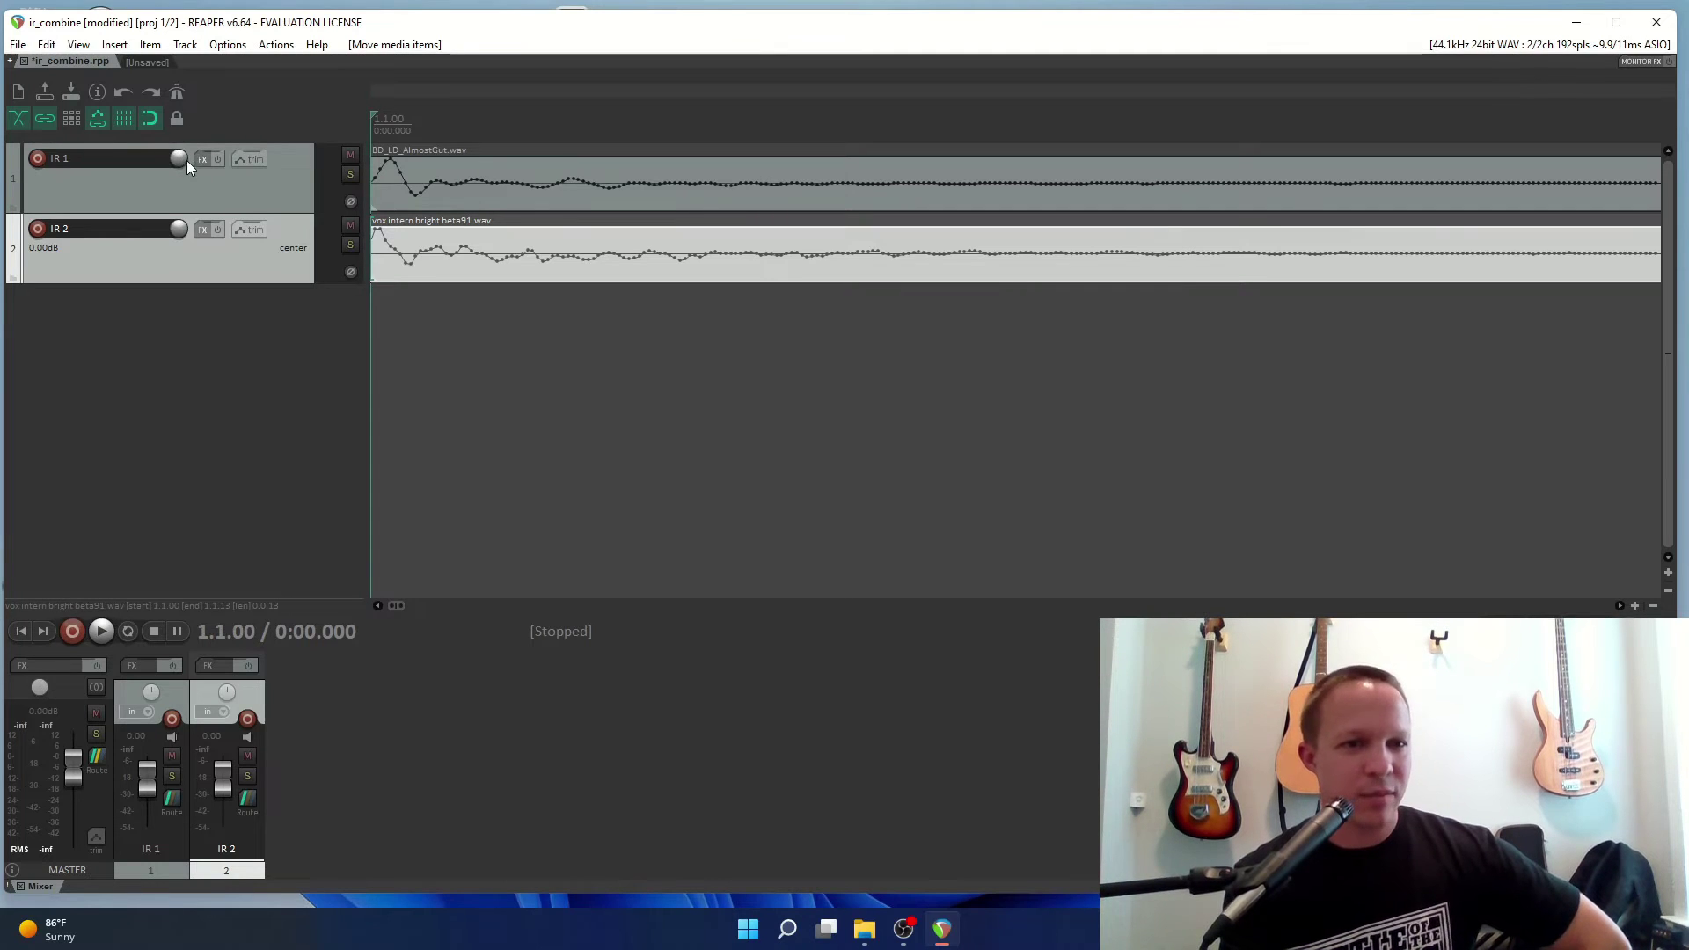
# Lower IR 1's volume knob and bring IR 2 down to -5.84 dB.
pyautogui.moveTo(181, 158); pyautogui.dragTo(180, 169)
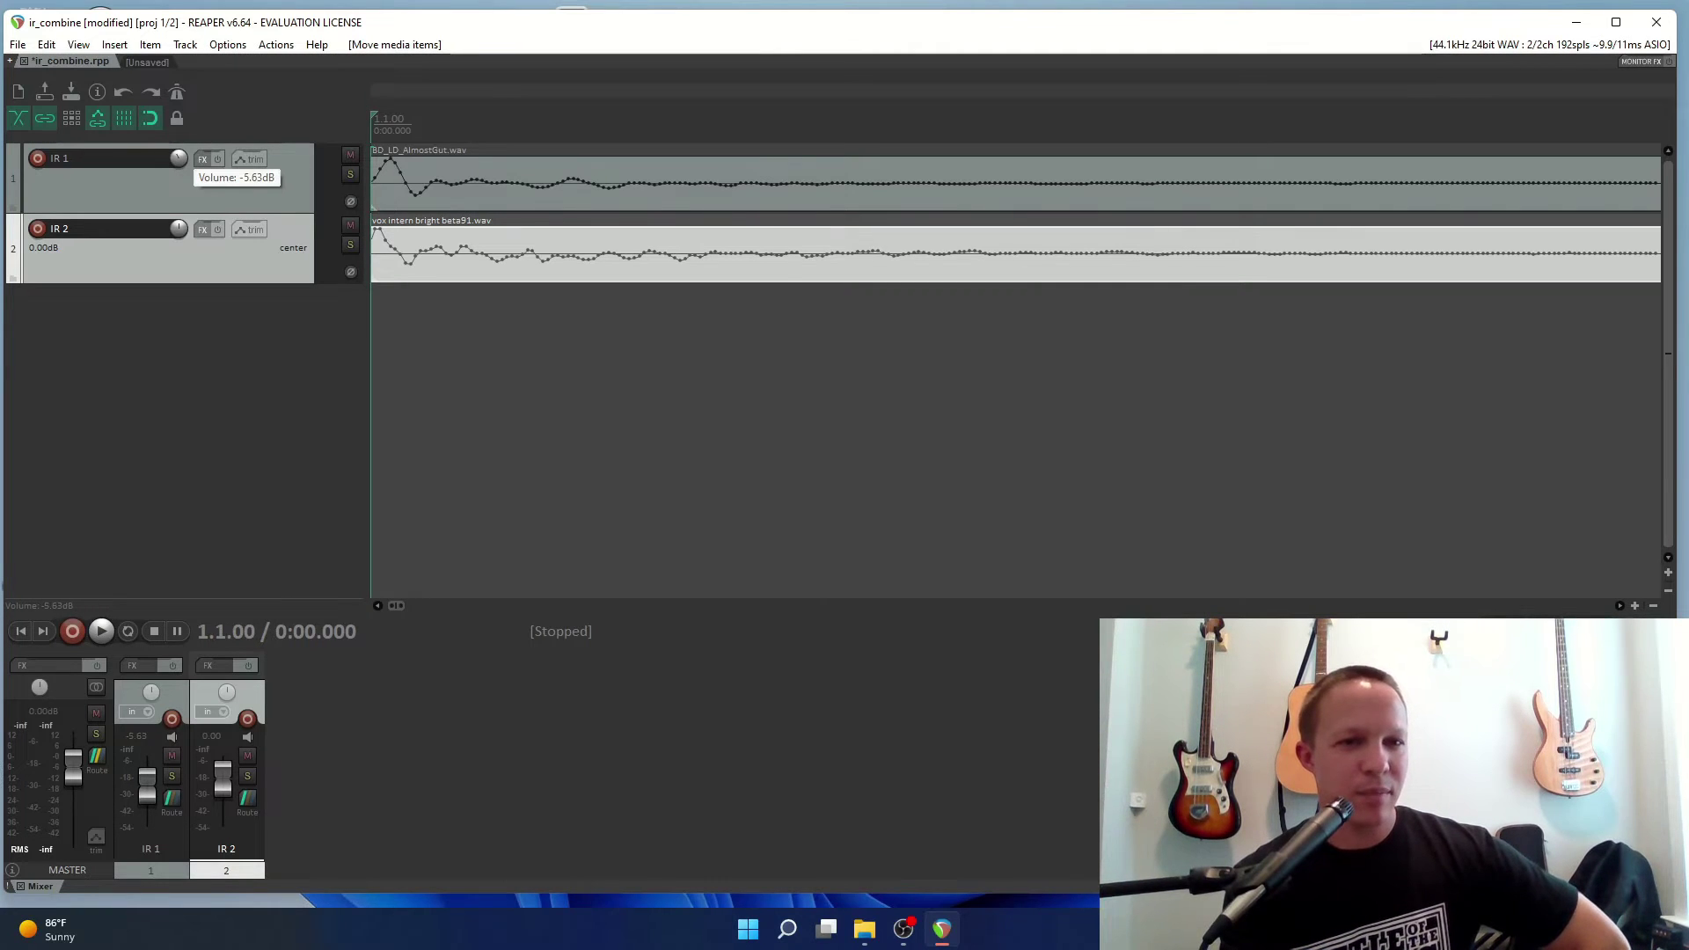
pyautogui.moveTo(180, 227); pyautogui.dragTo(179, 250)
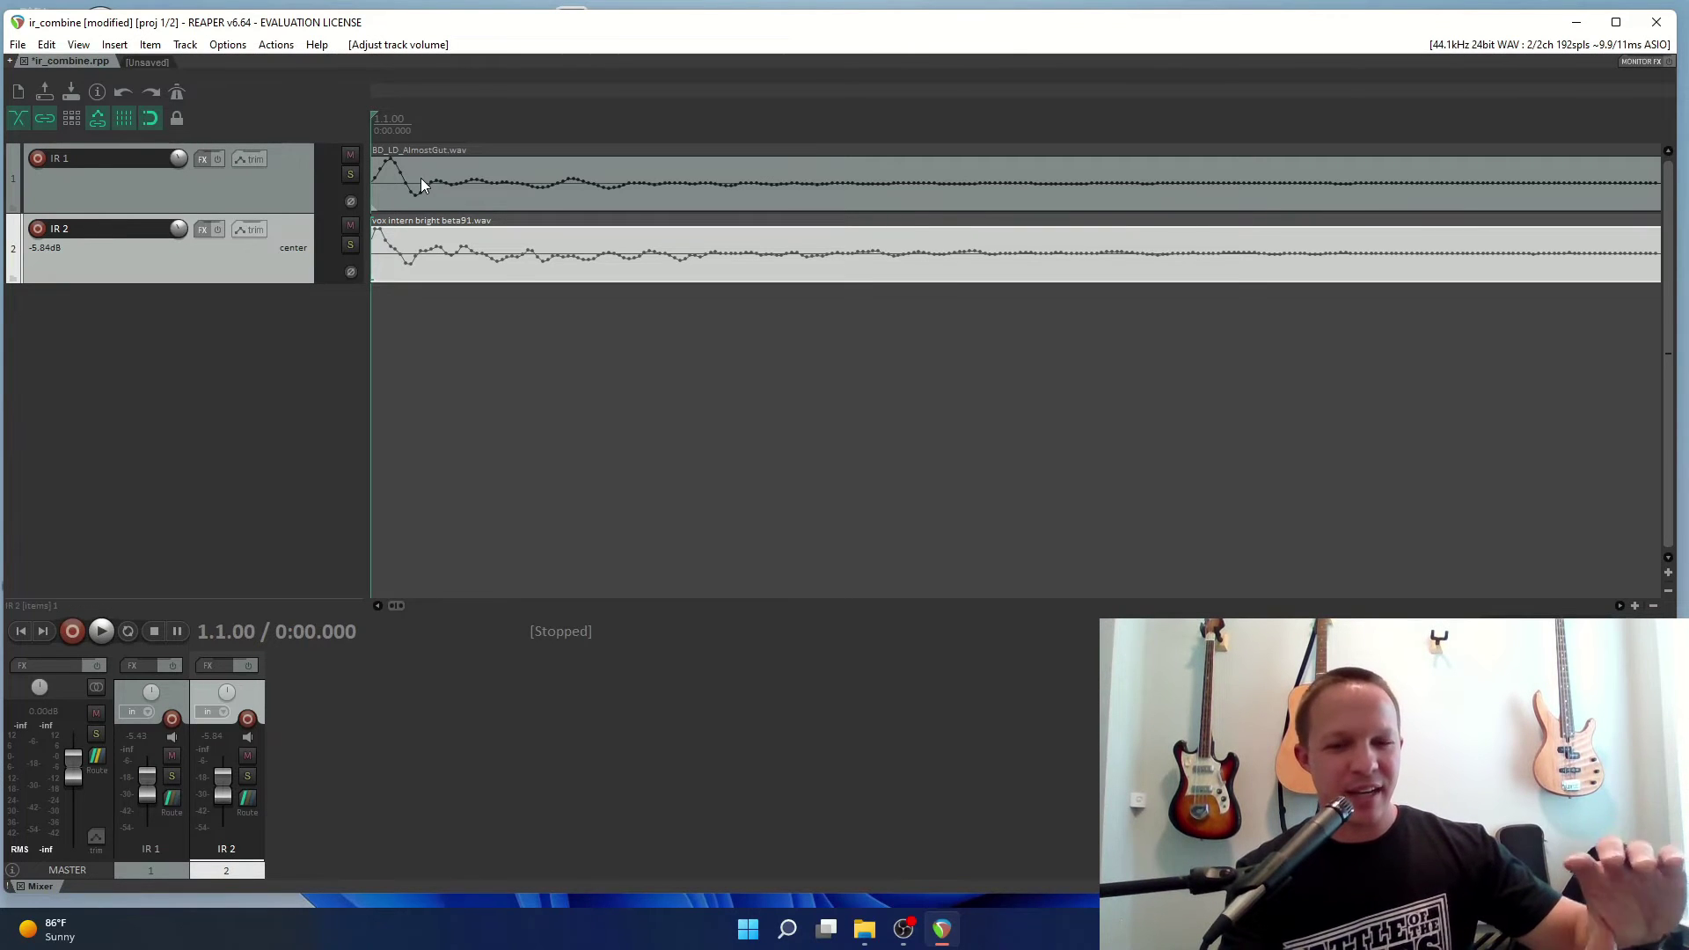
pyautogui.click(177, 159)
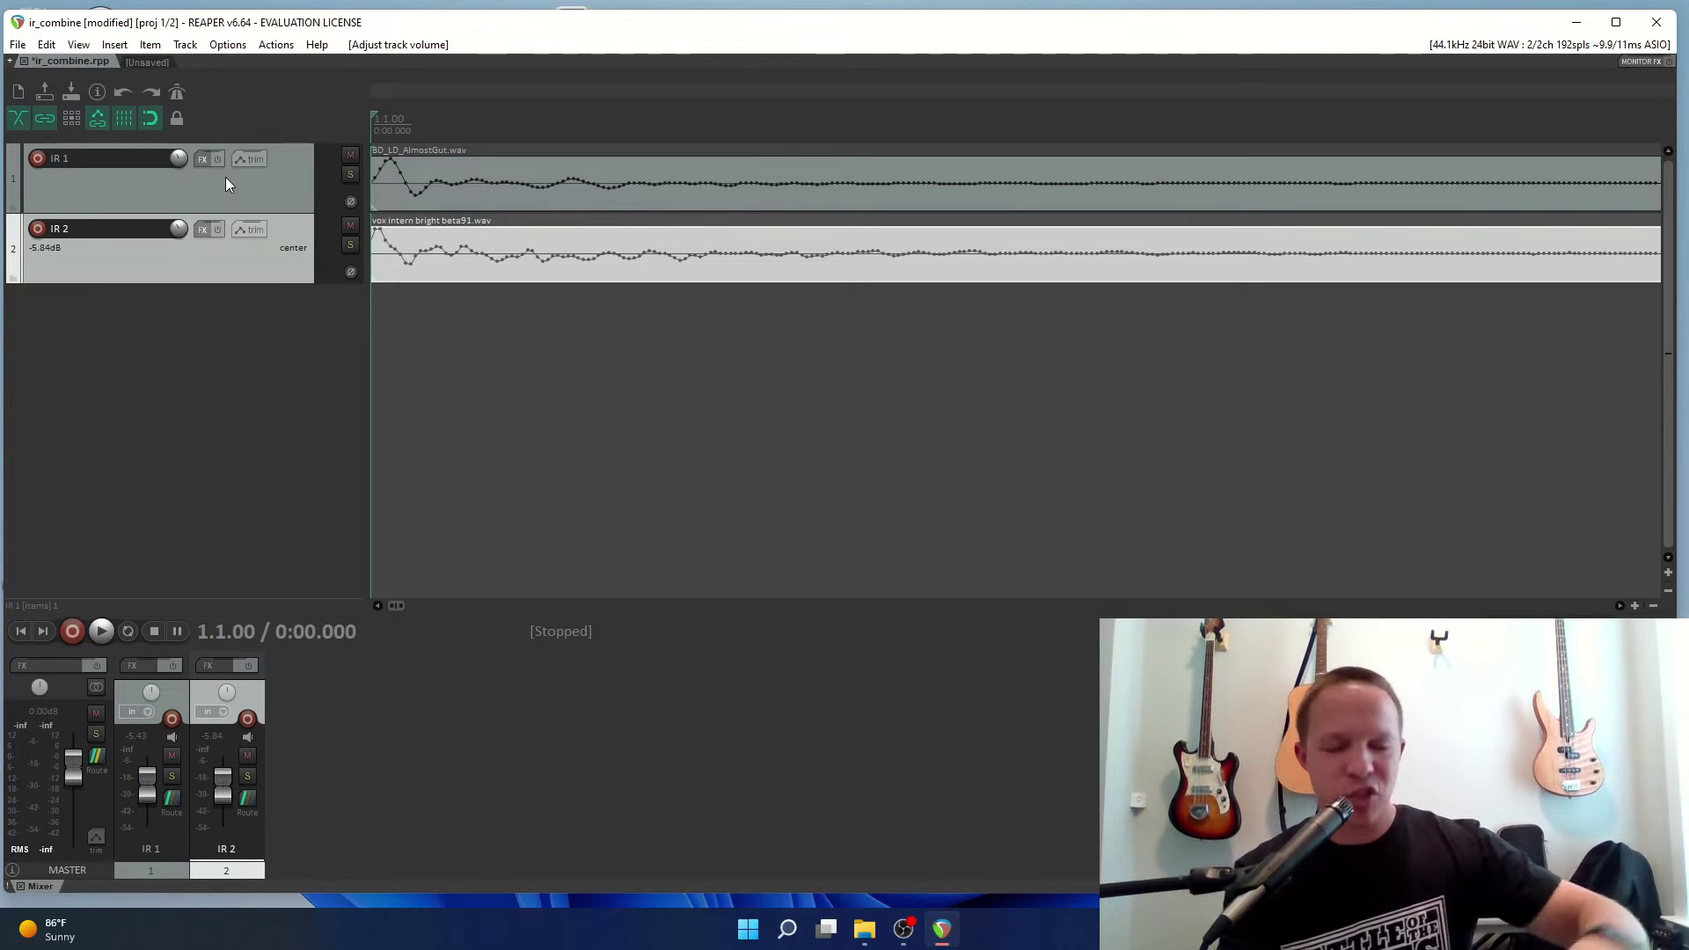
# Open File > Render and keep WAV 32 bit FP, no tail, and Mono output.
pyautogui.click(112, 49)
pyautogui.moveTo(53, 57)
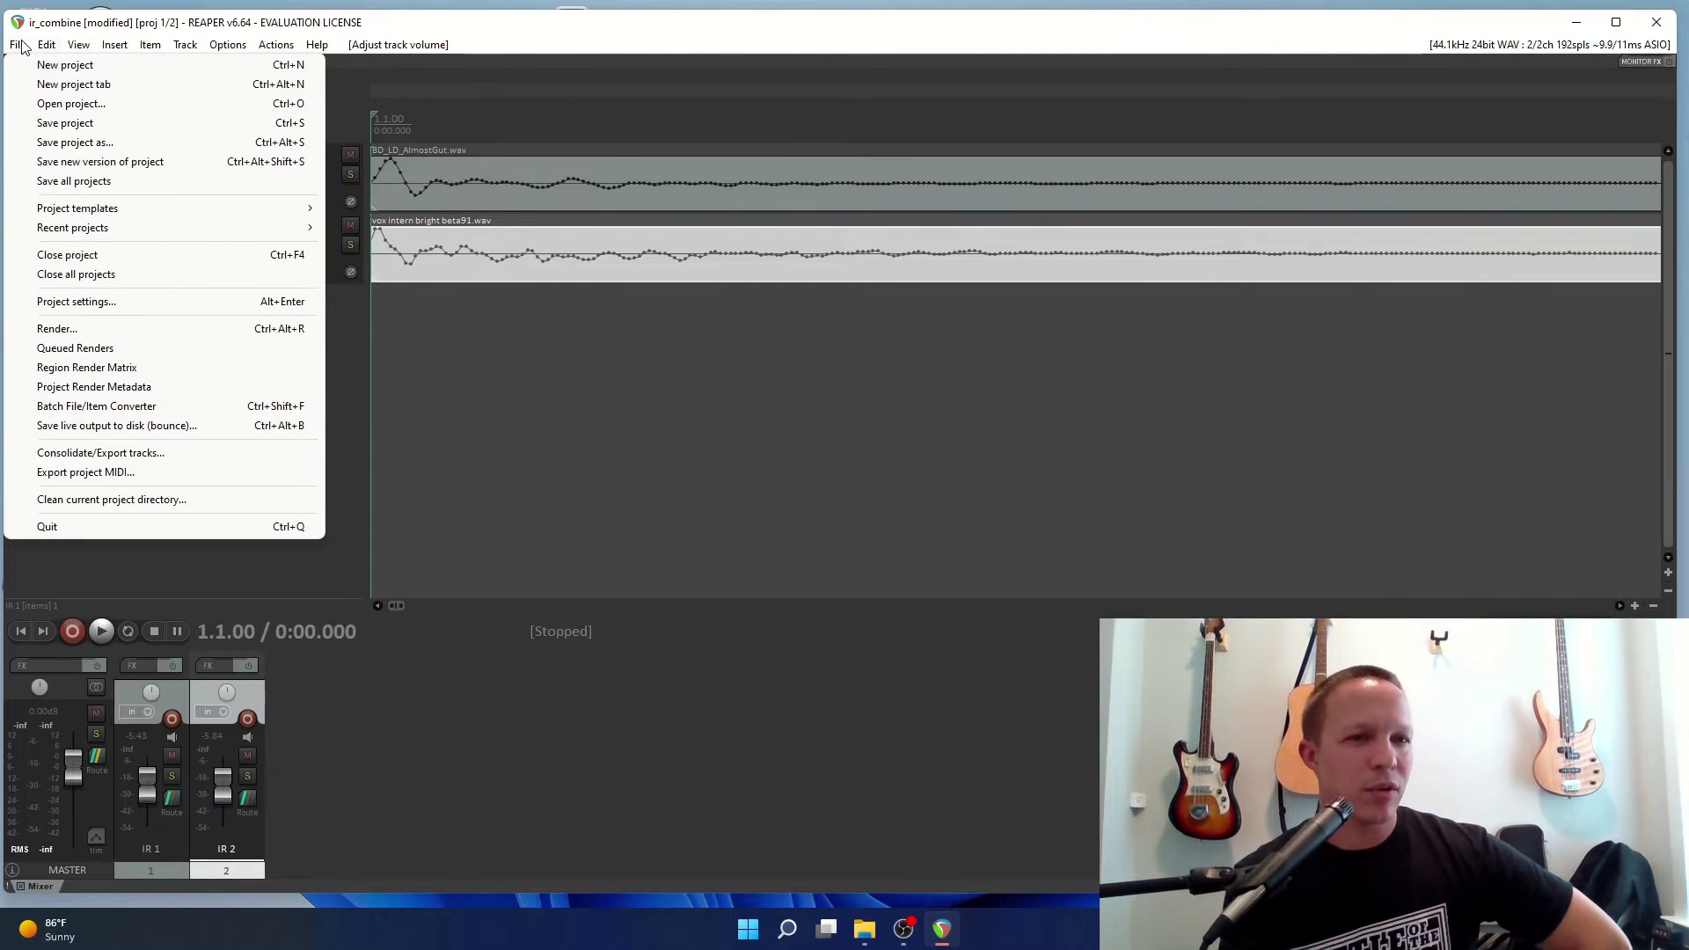
pyautogui.click(88, 325)
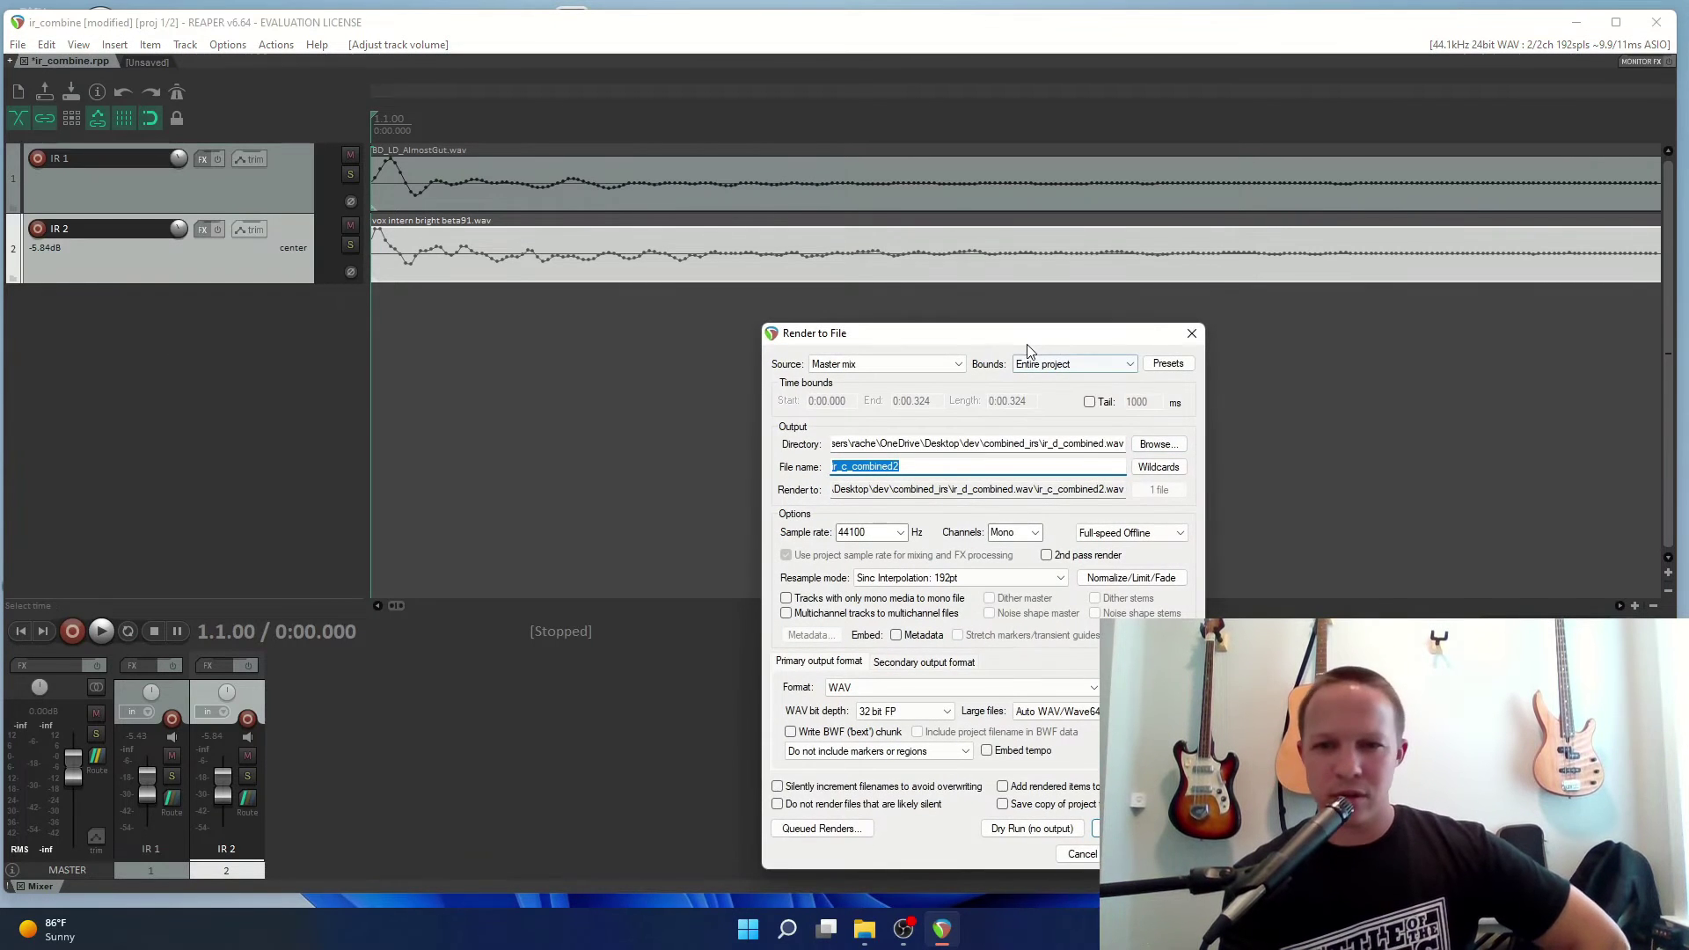
pyautogui.moveTo(1028, 349); pyautogui.dragTo(764, 223)
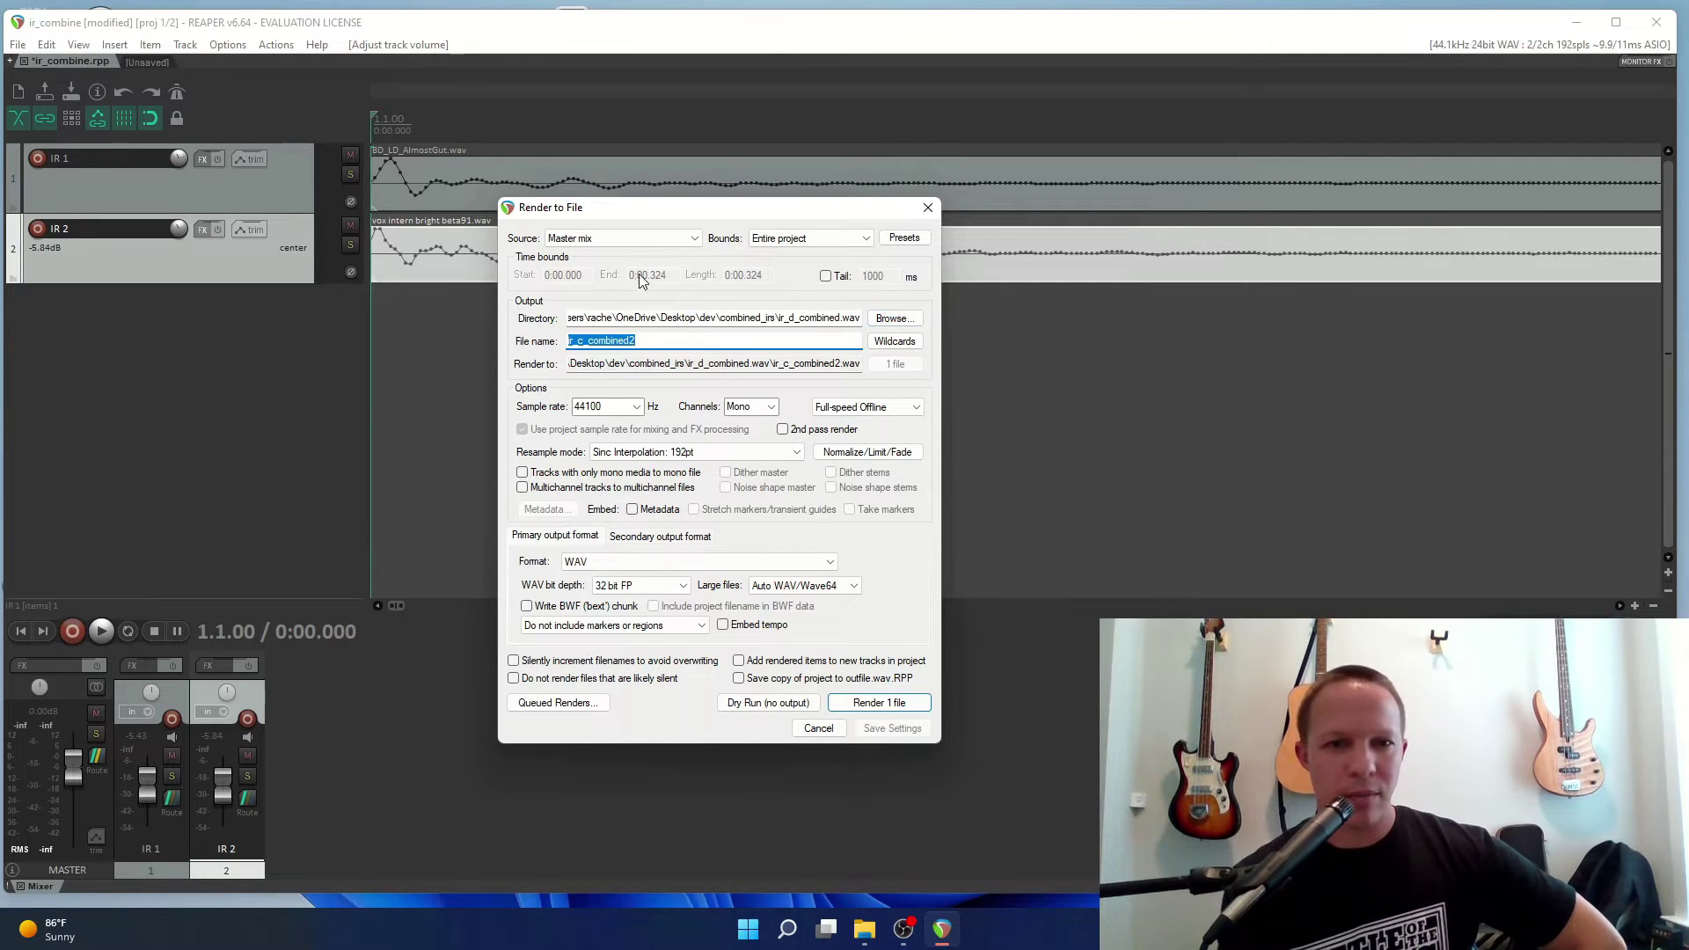
pyautogui.moveTo(592, 209); pyautogui.dragTo(721, 231)
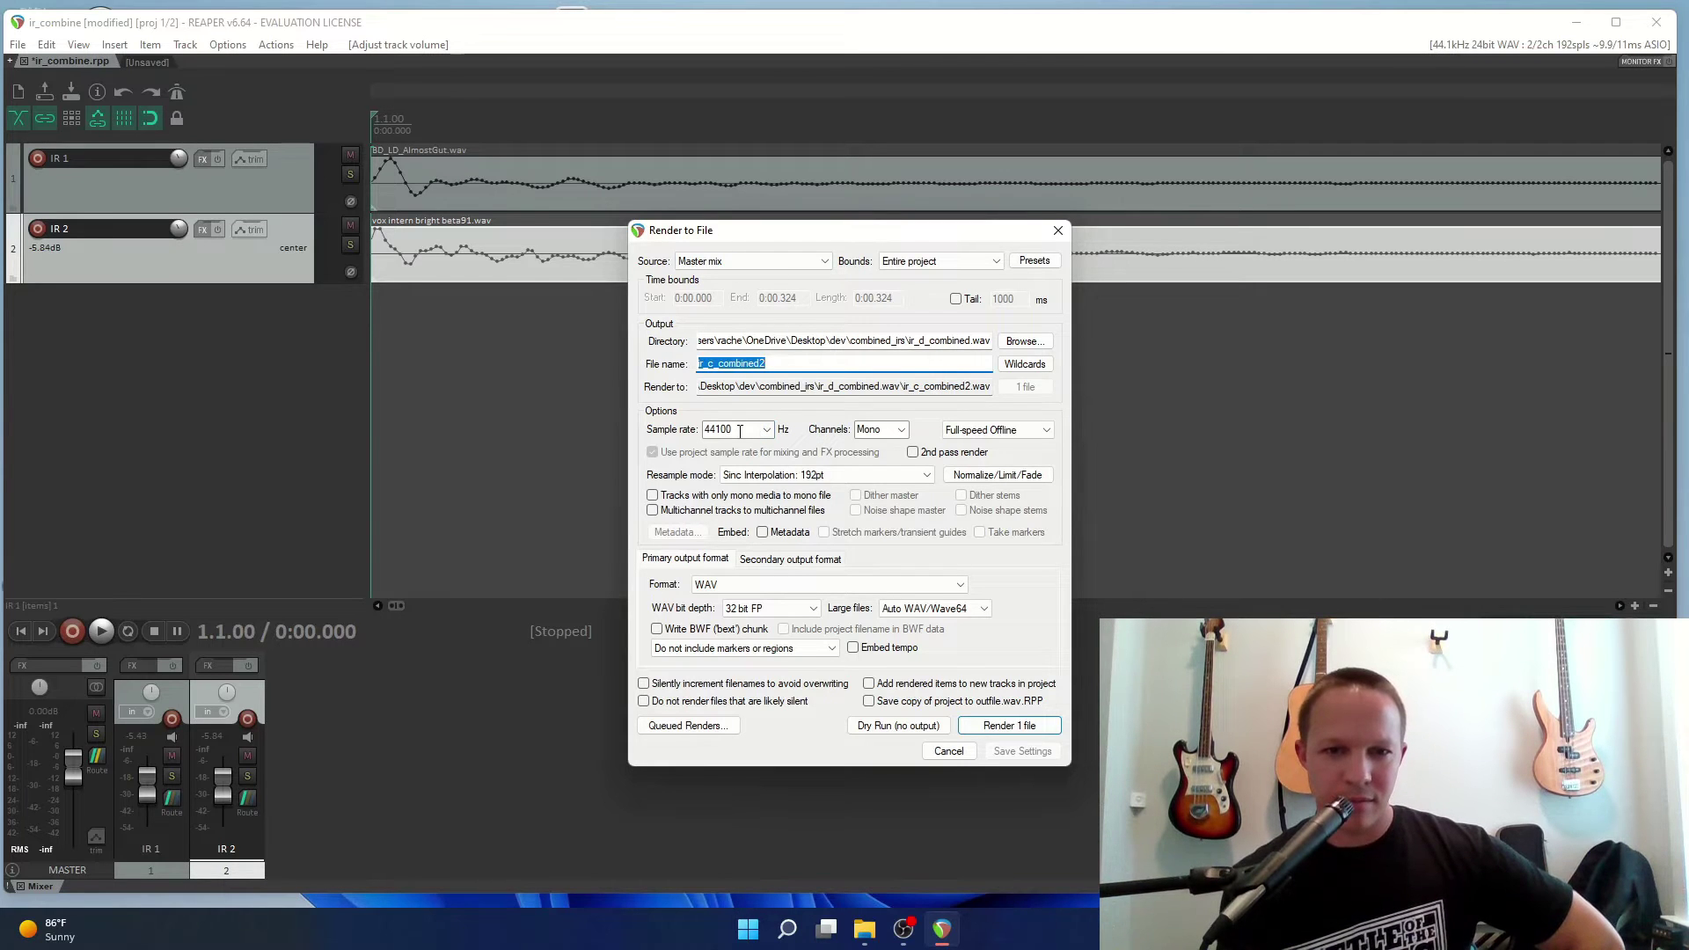
pyautogui.click(766, 614)
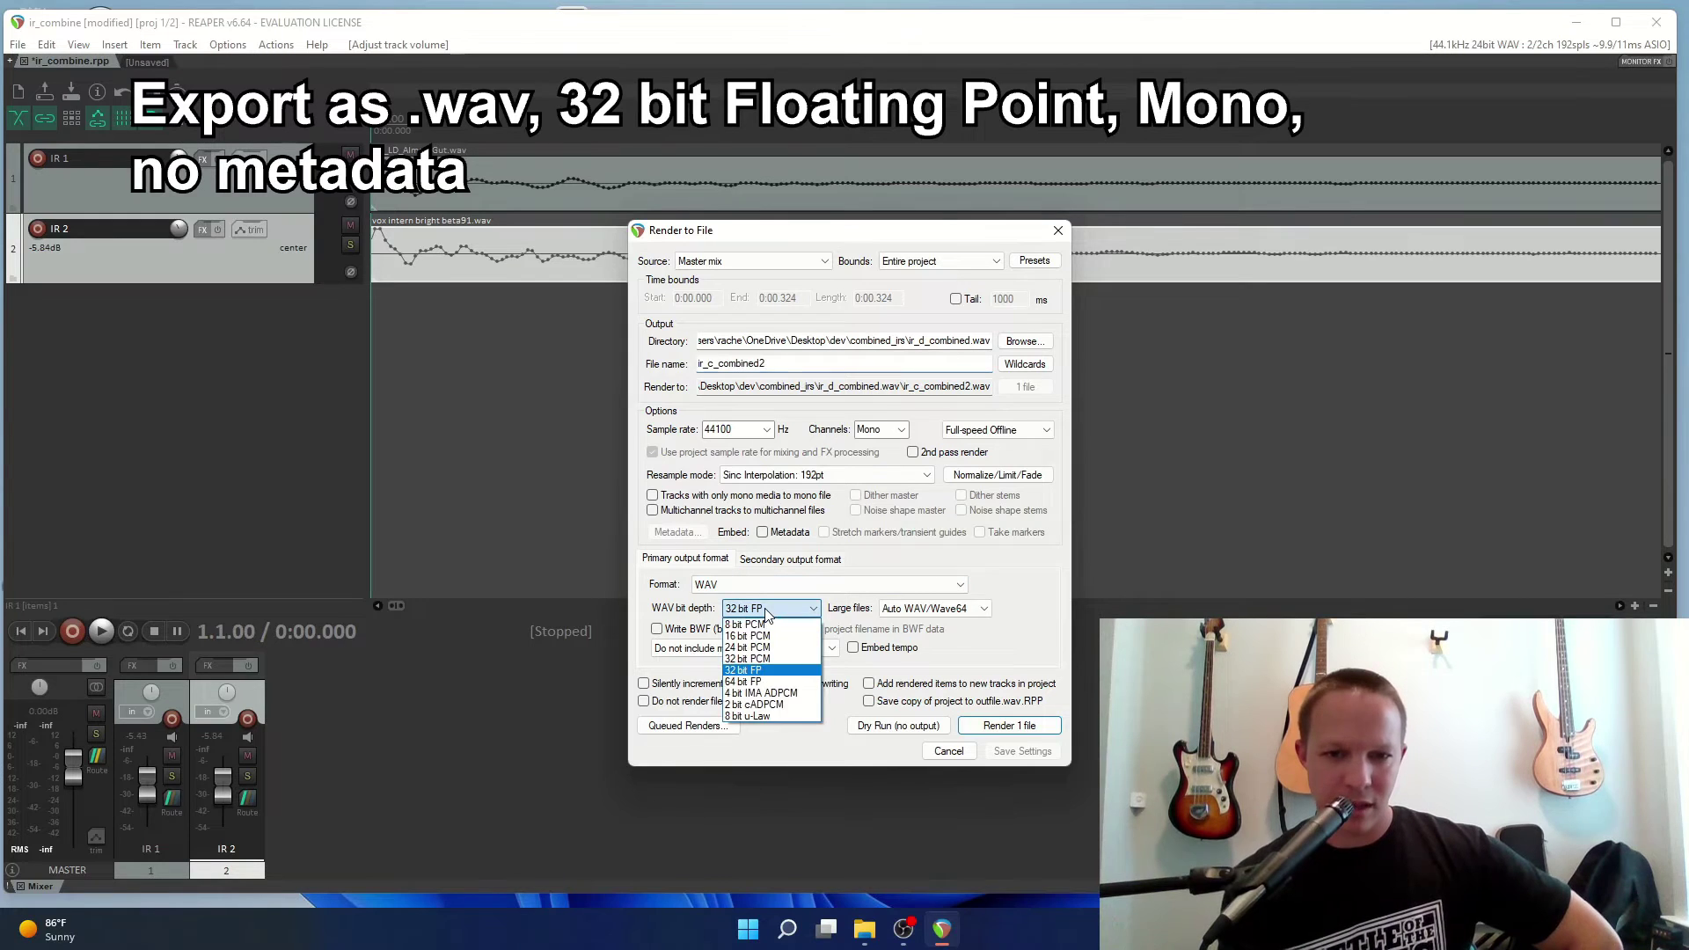
pyautogui.click(766, 611)
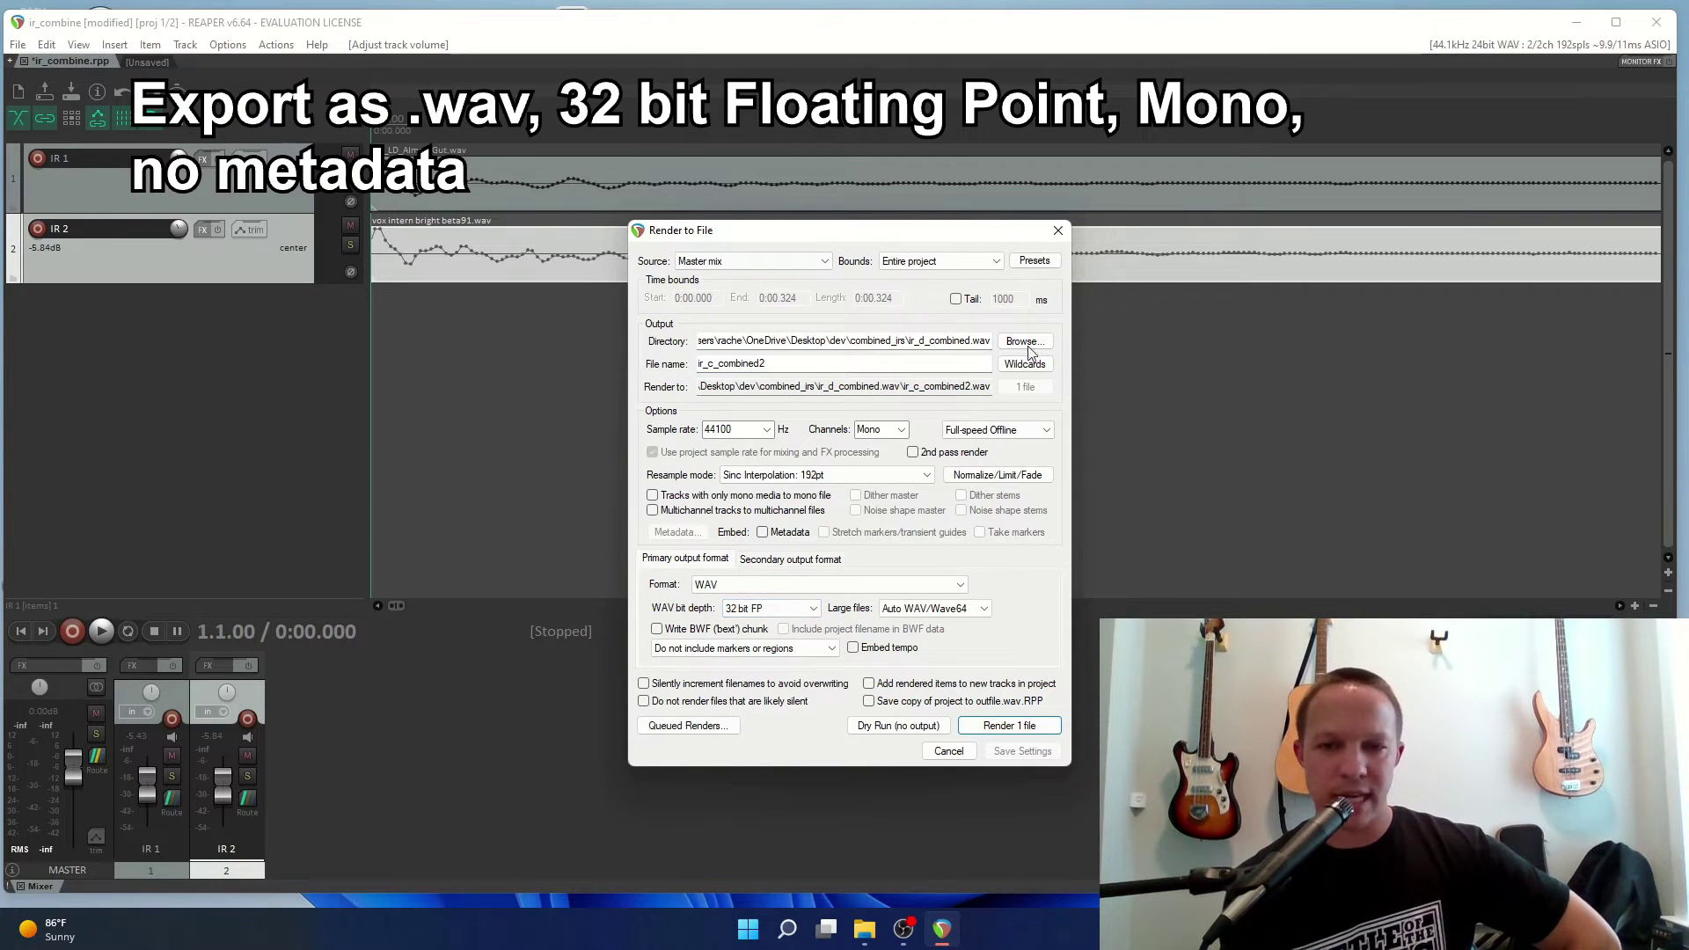
pyautogui.click(959, 300)
pyautogui.click(956, 300)
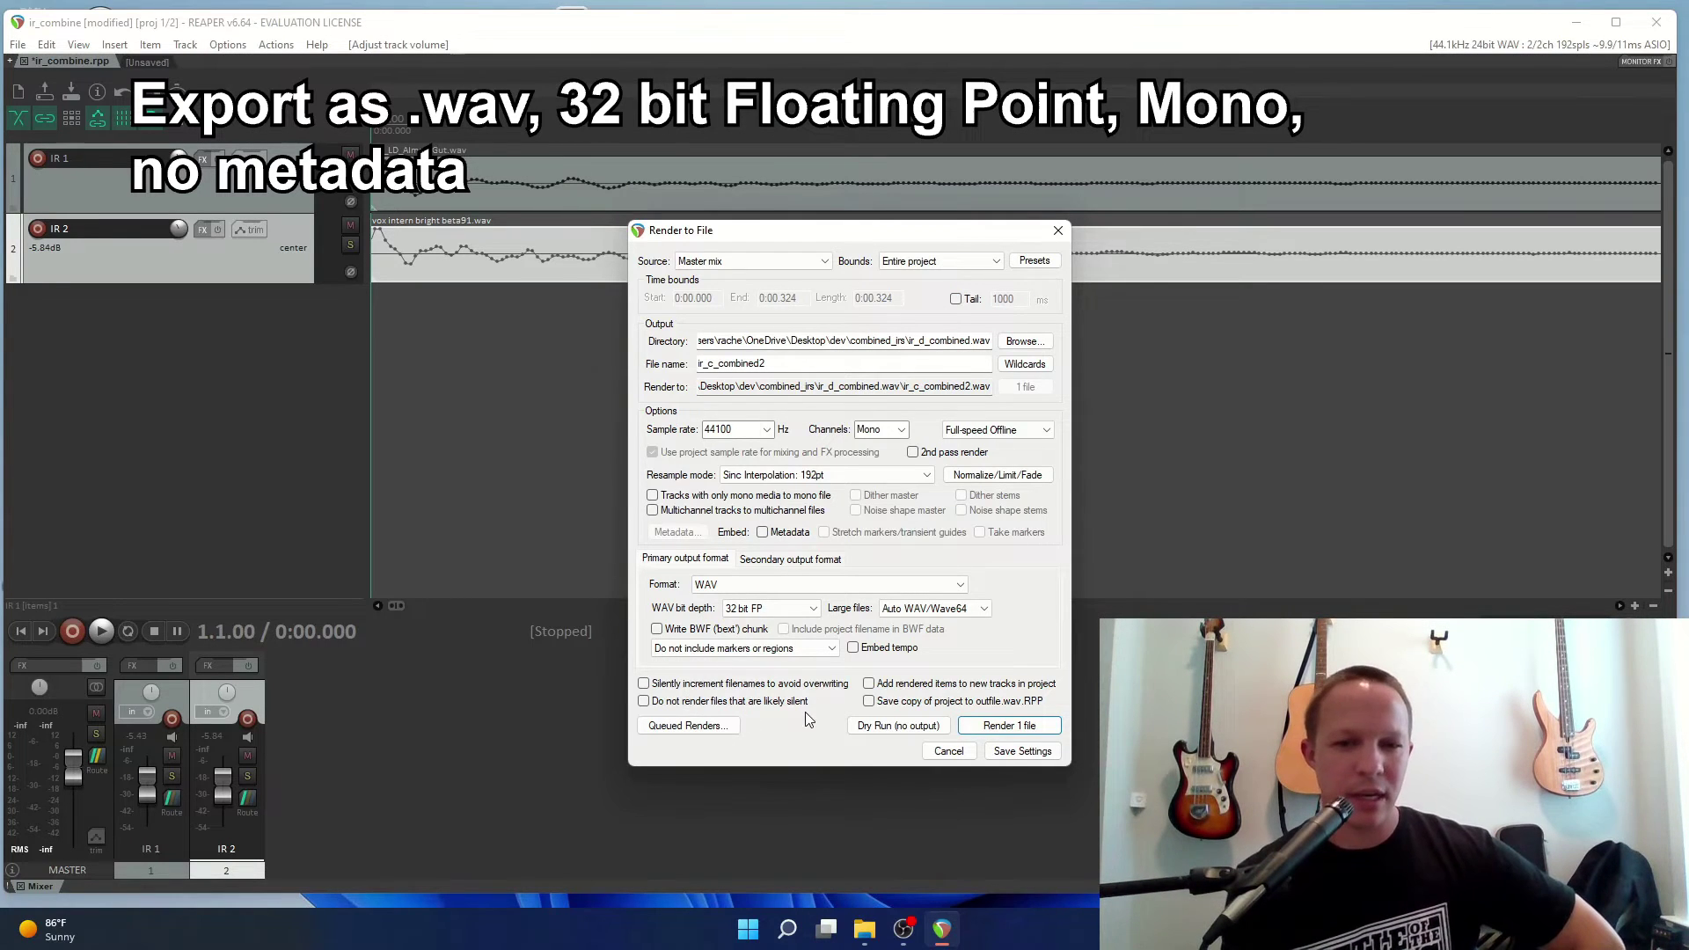
pyautogui.click(902, 431)
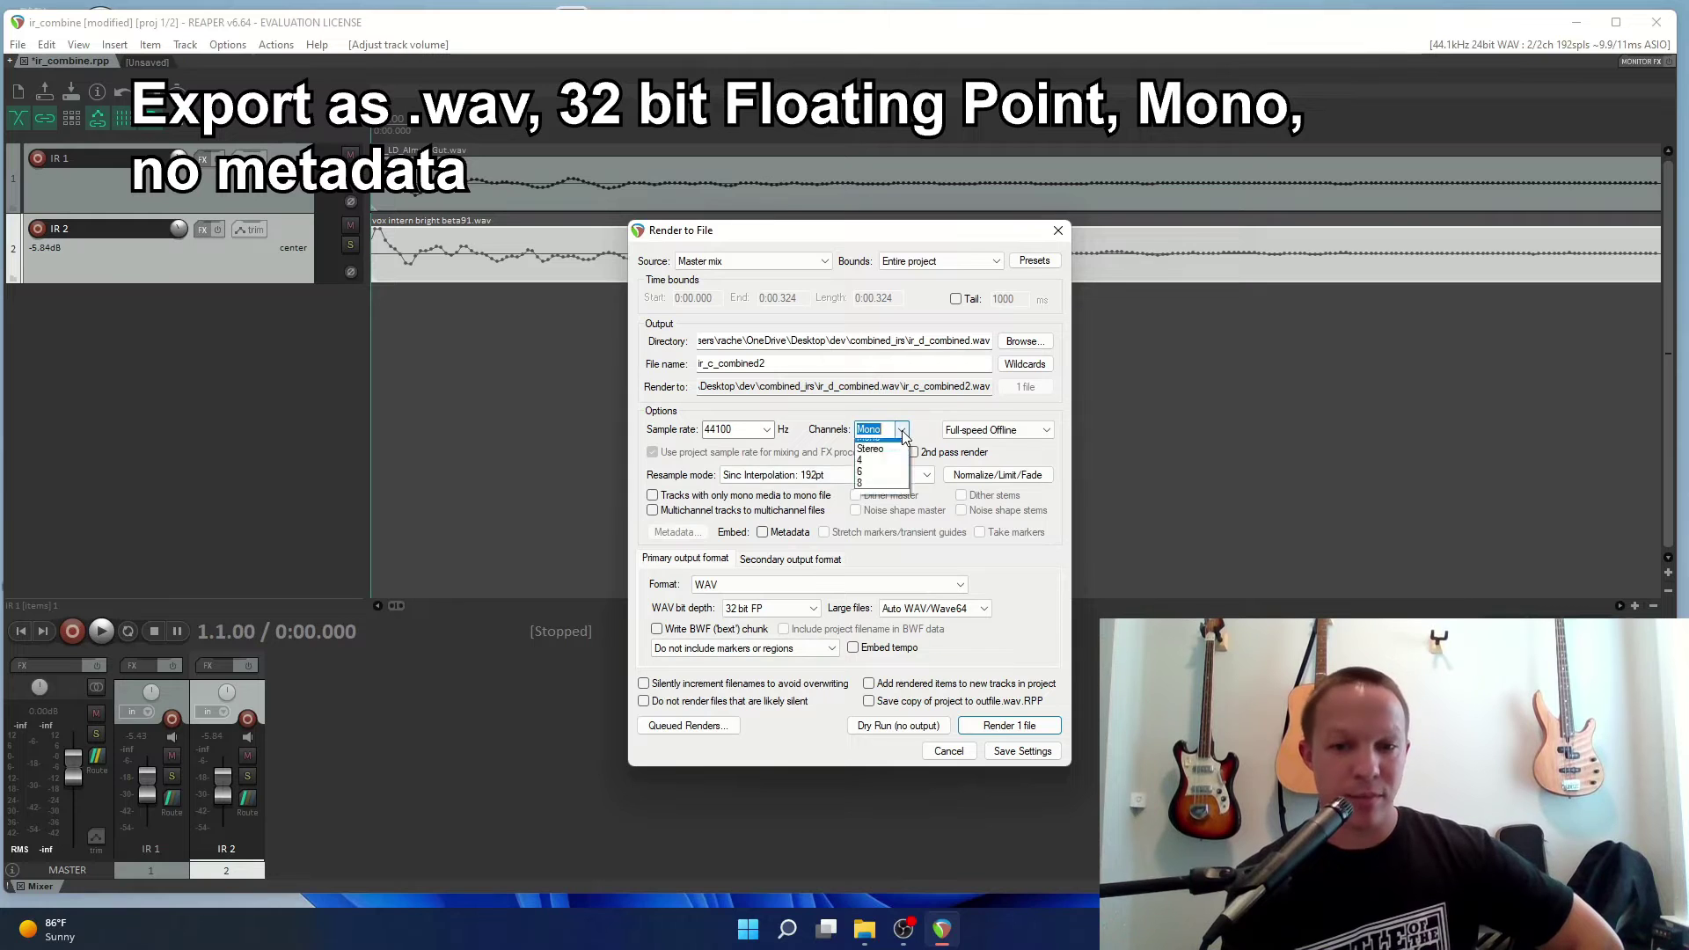
pyautogui.click(904, 433)
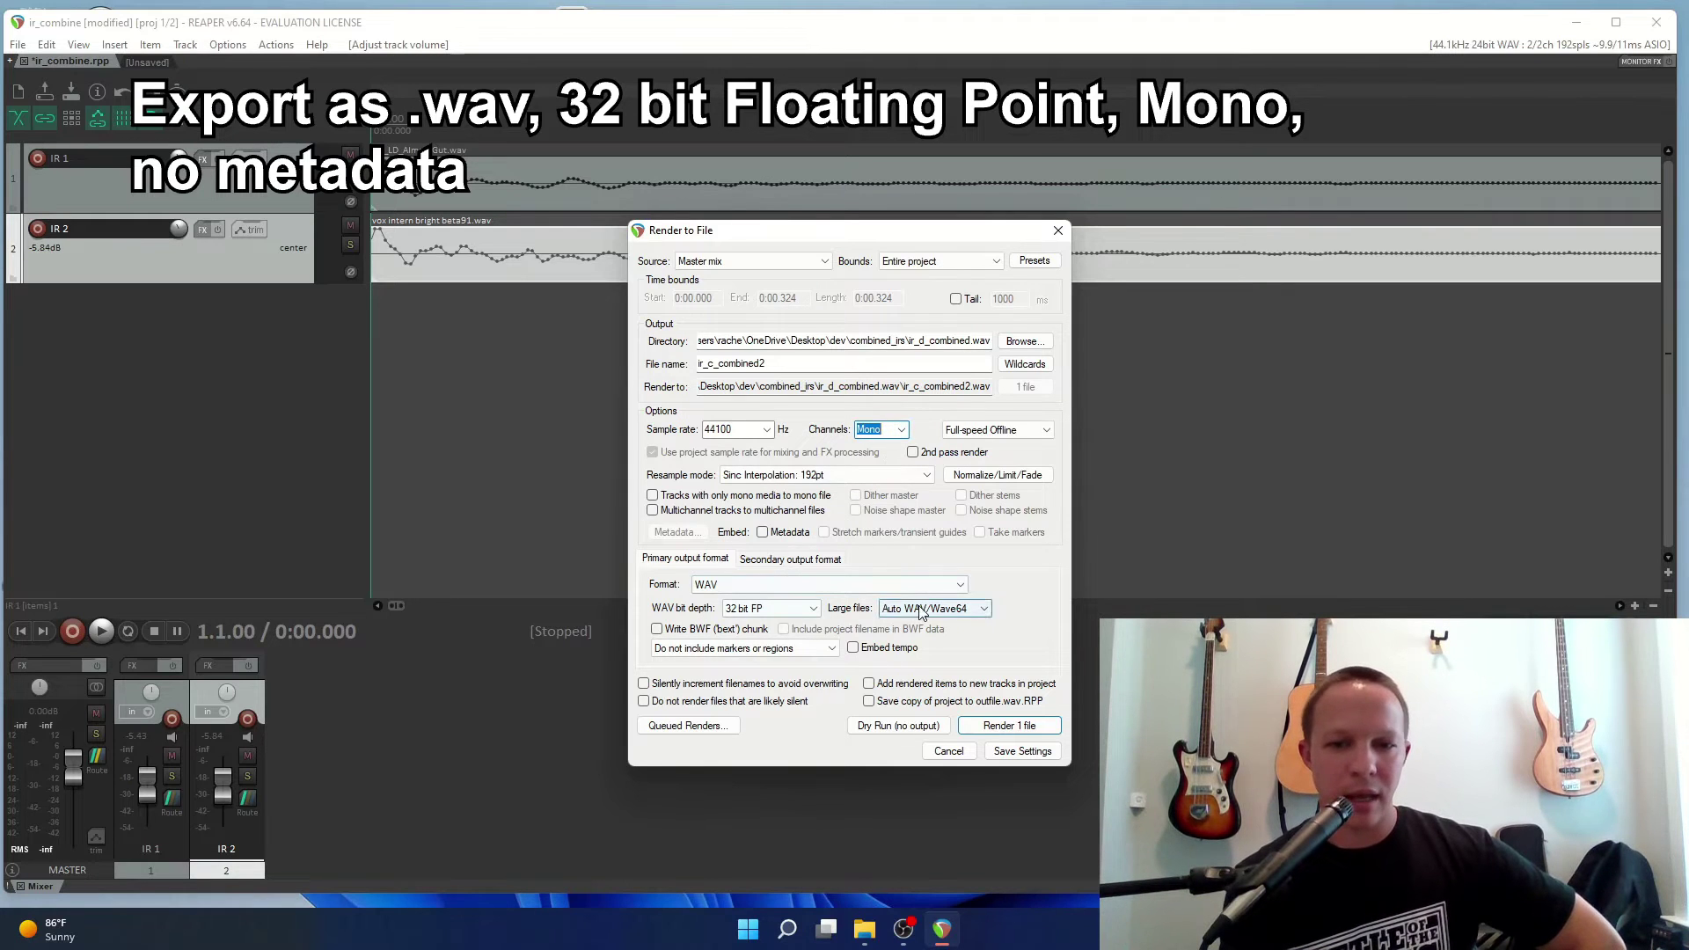
# Render to the Impulse Responses folder as IR_Combined.wav.
pyautogui.click(1021, 342)
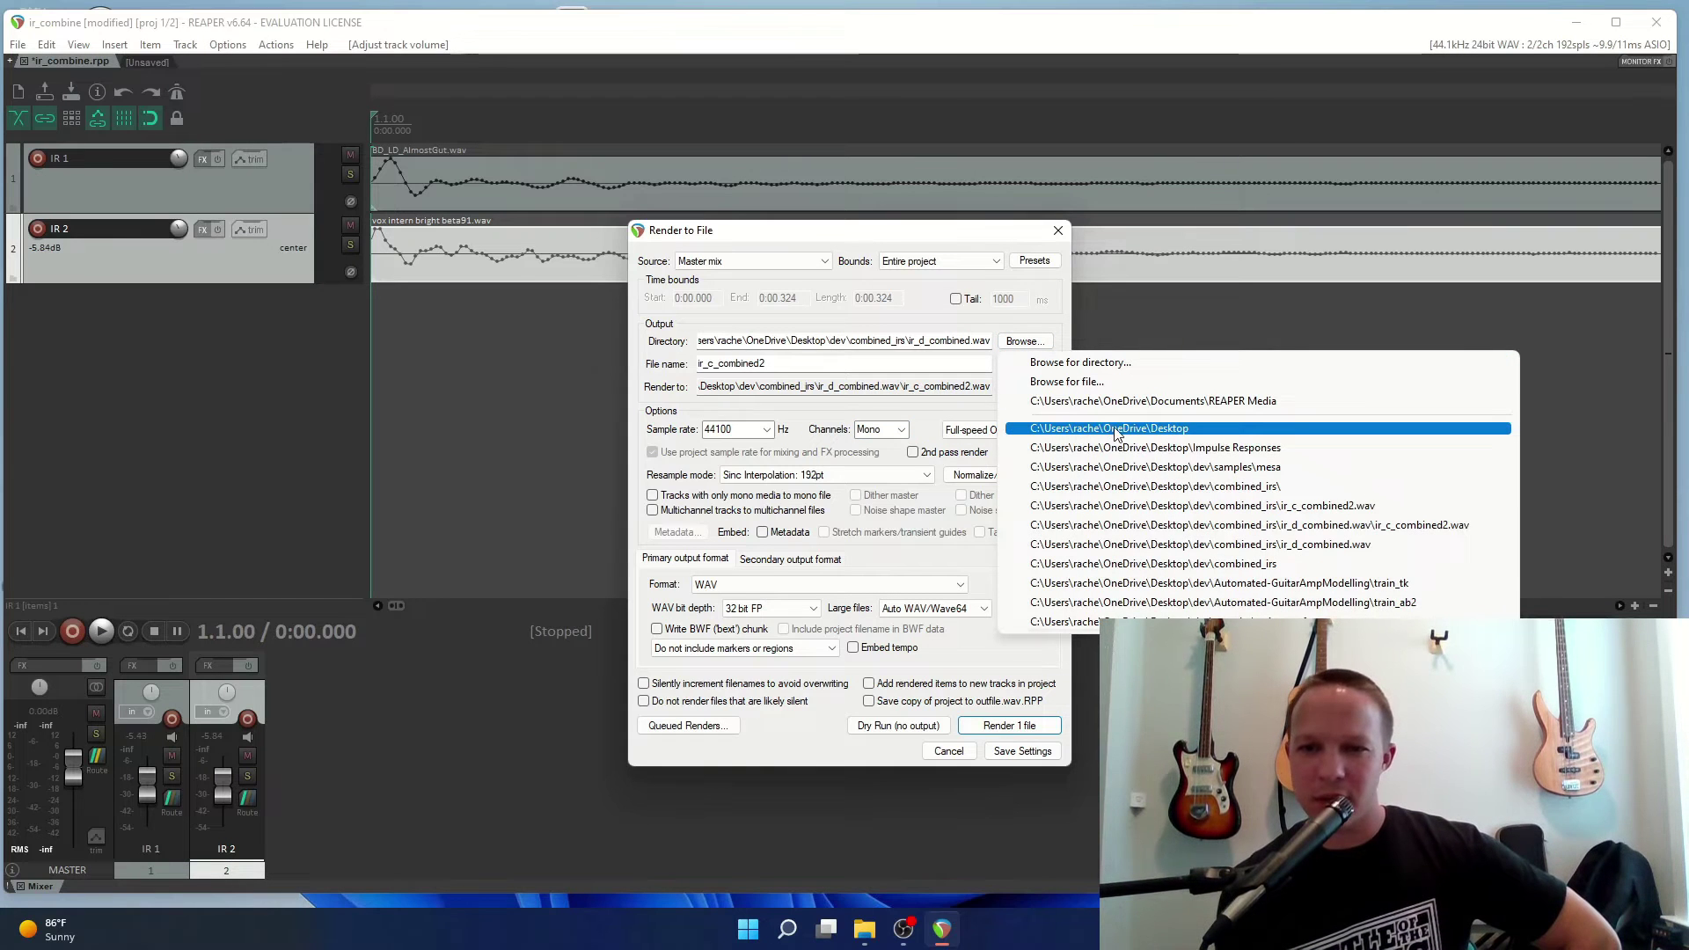
pyautogui.click(1144, 448)
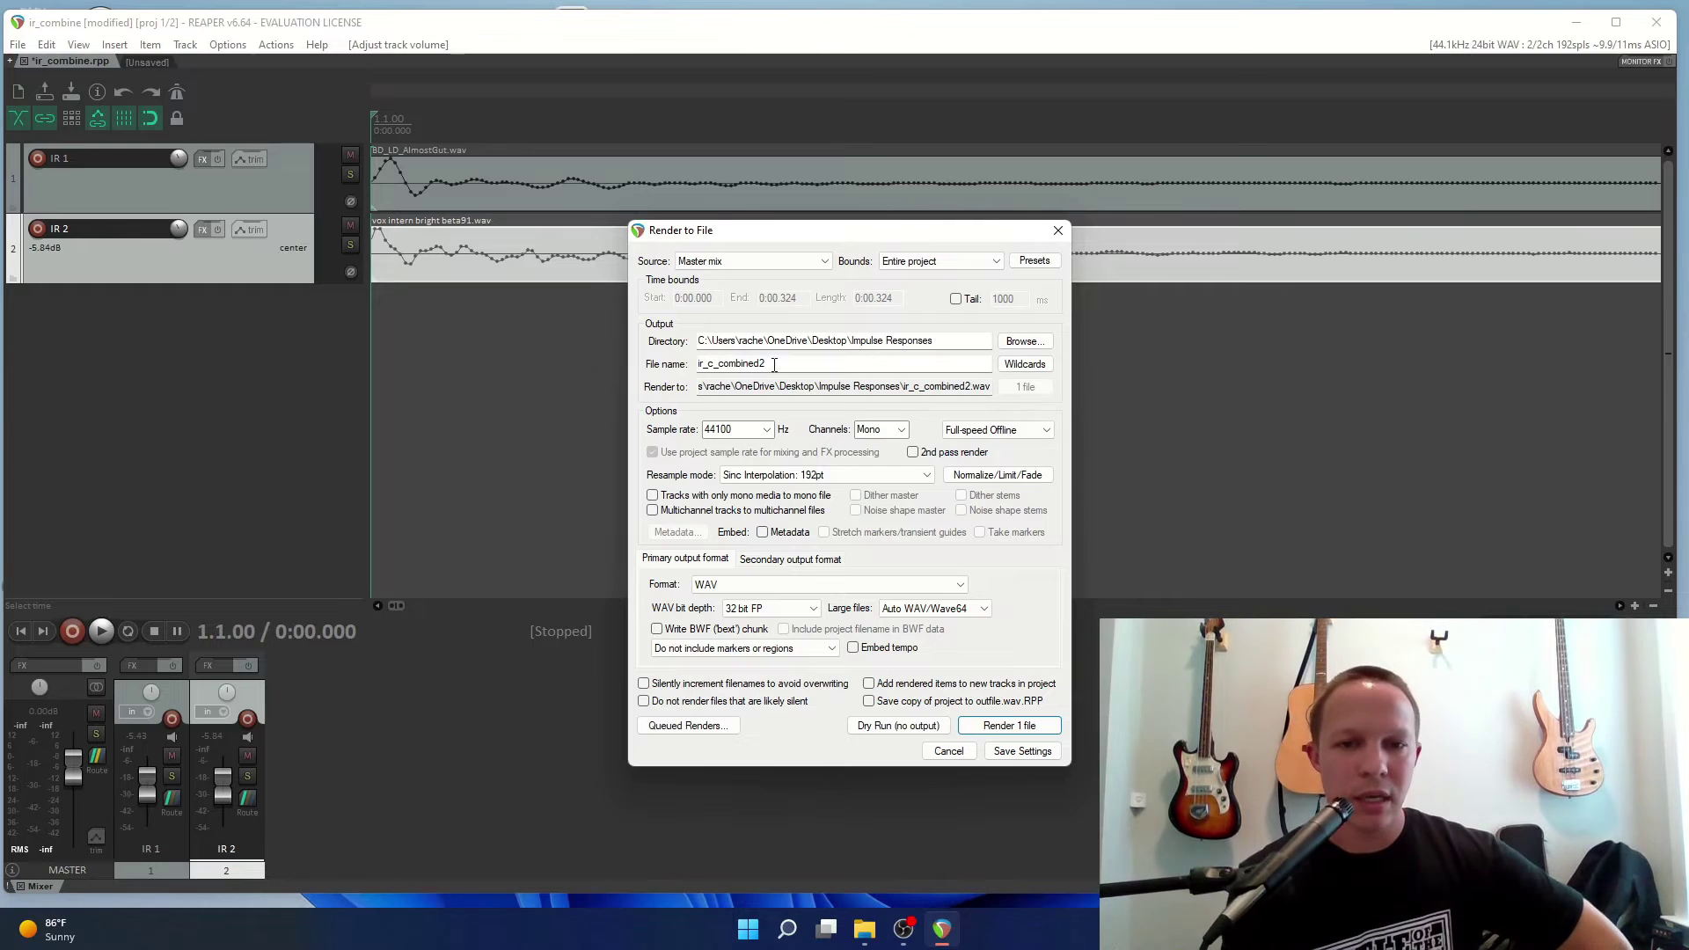
pyautogui.moveTo(776, 368); pyautogui.dragTo(654, 367)
pyautogui.write('IR')
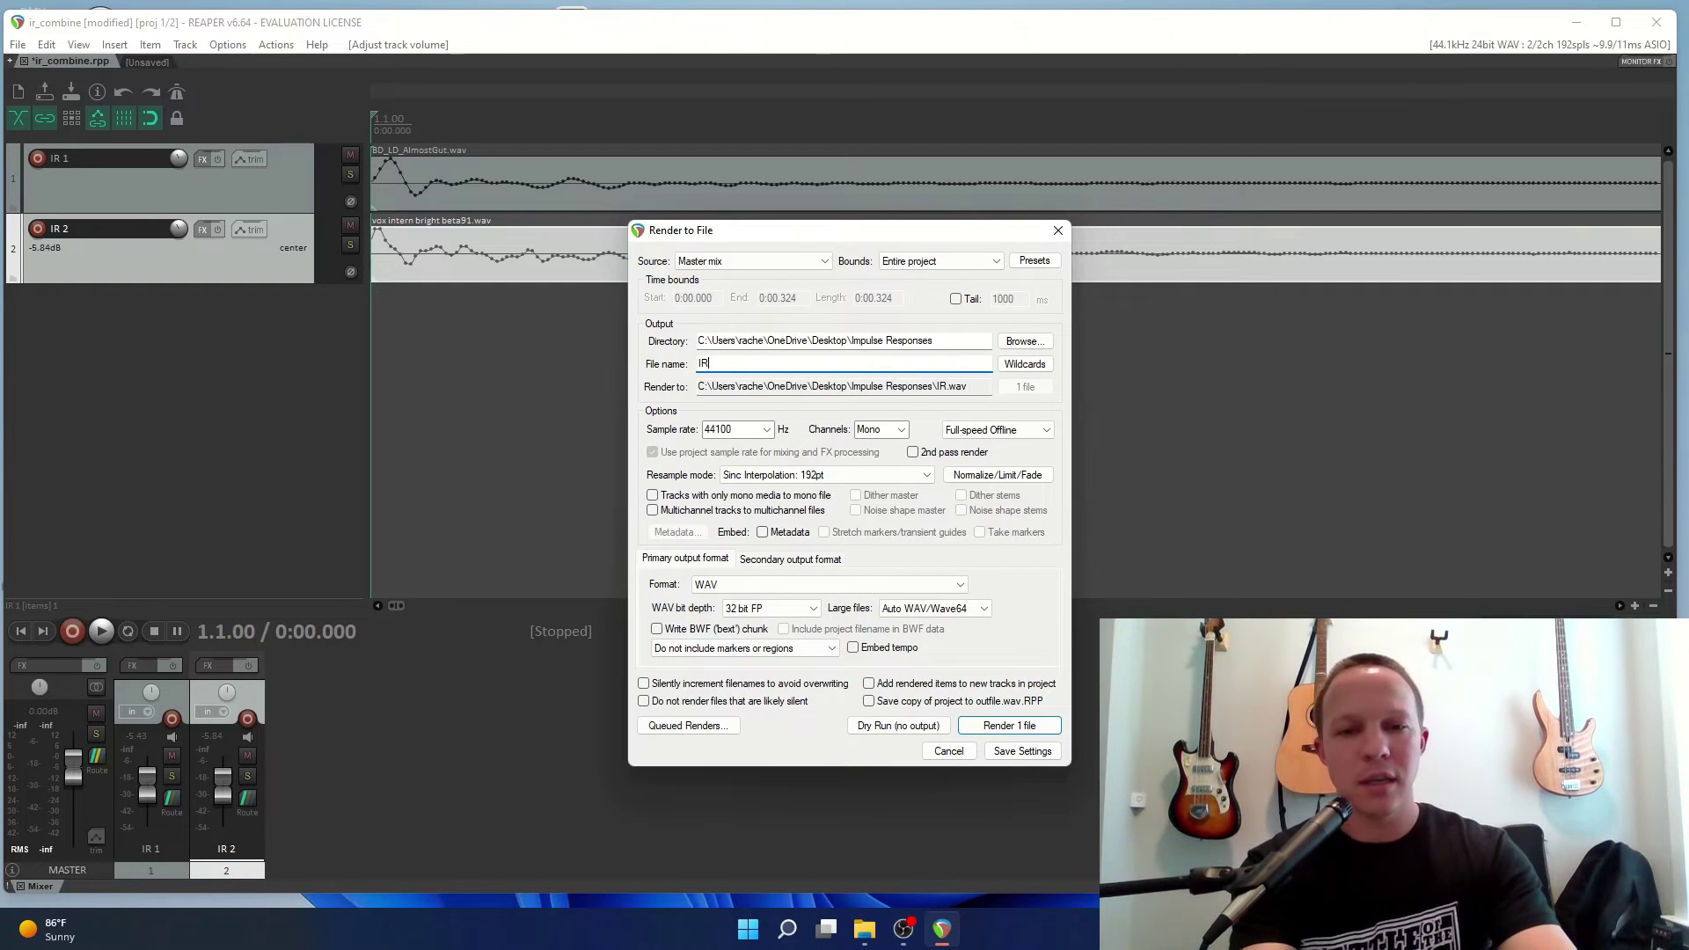
pyautogui.write('_Combin')
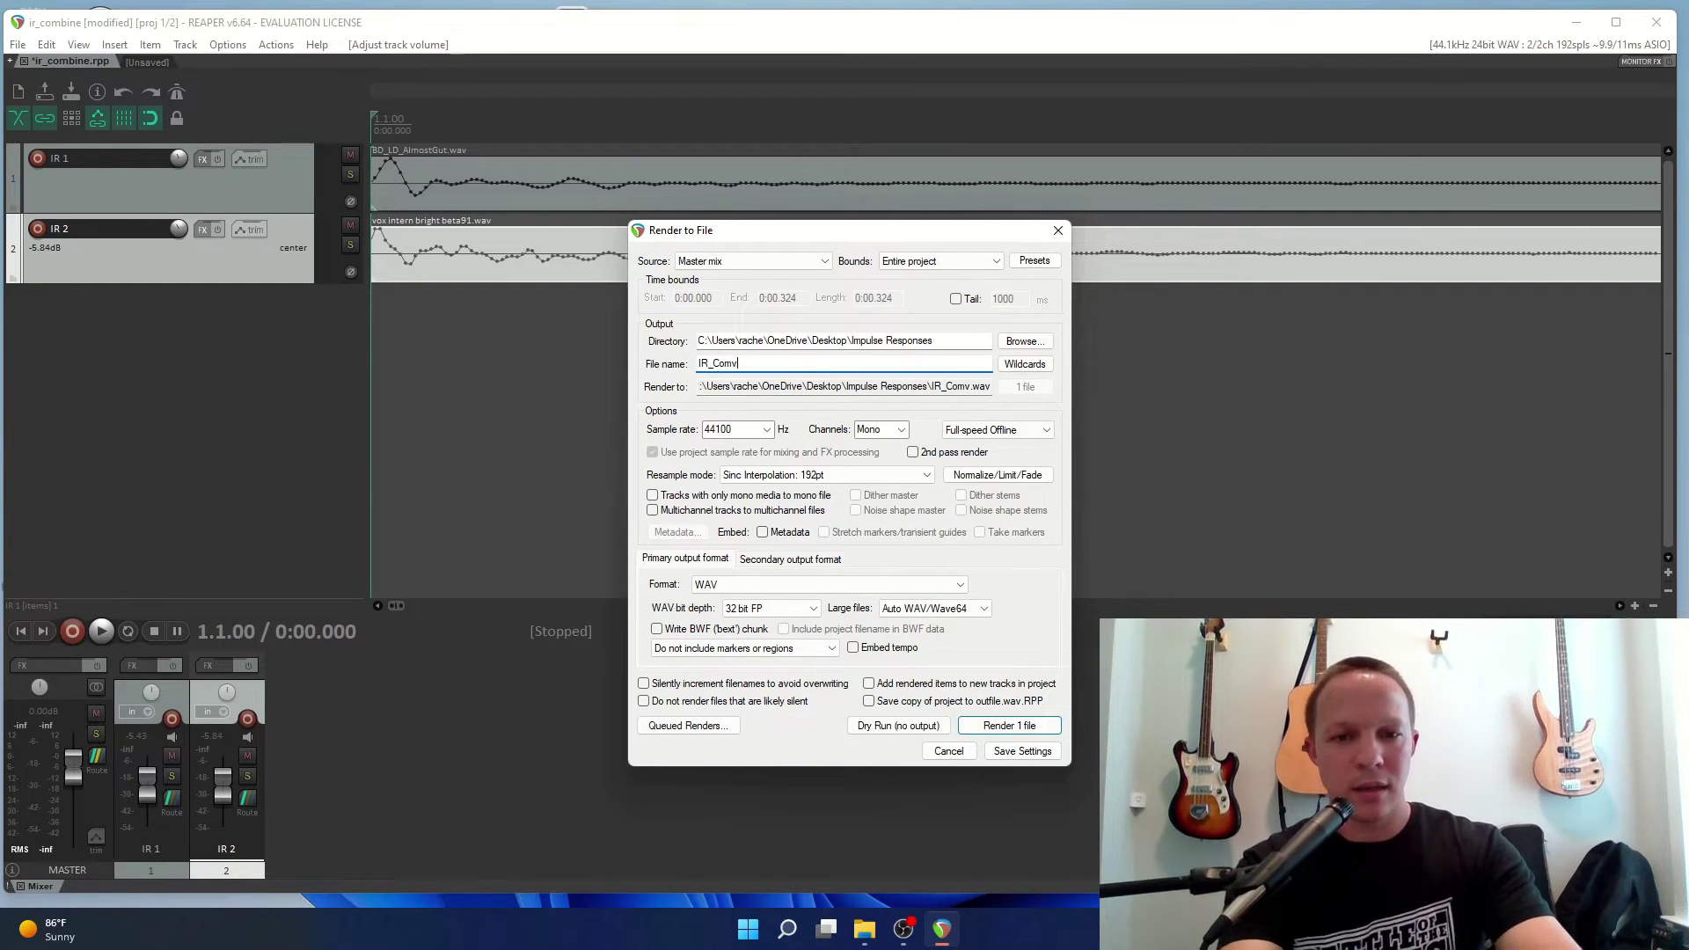
pyautogui.write('ed')
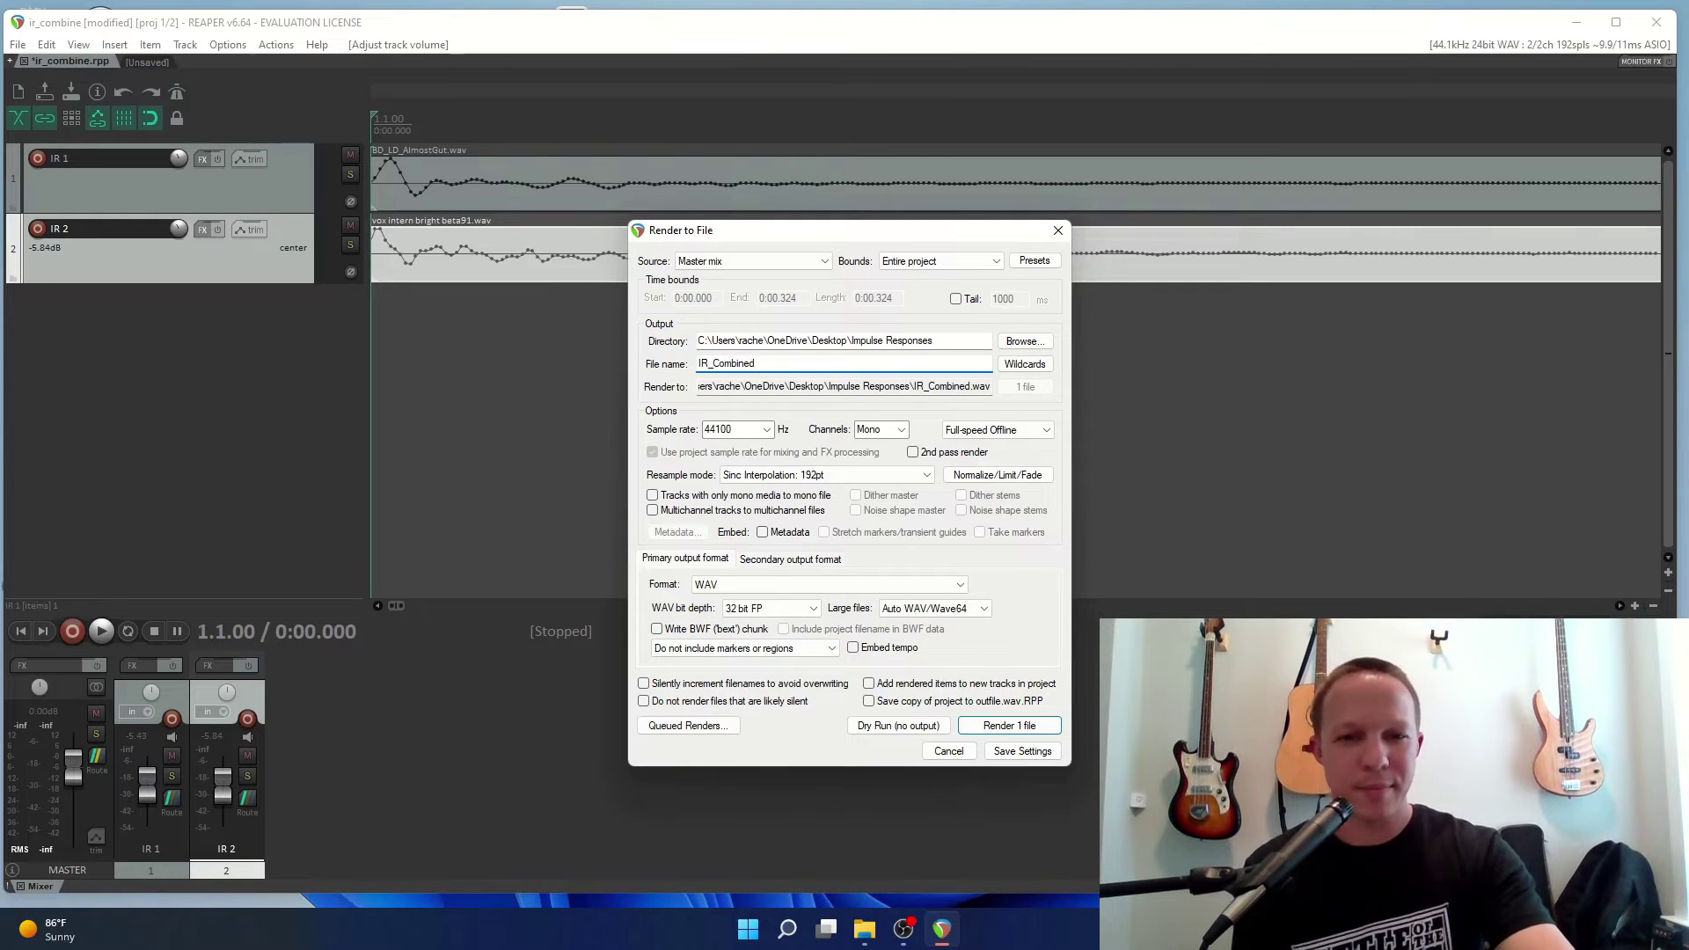
pyautogui.click(1021, 726)
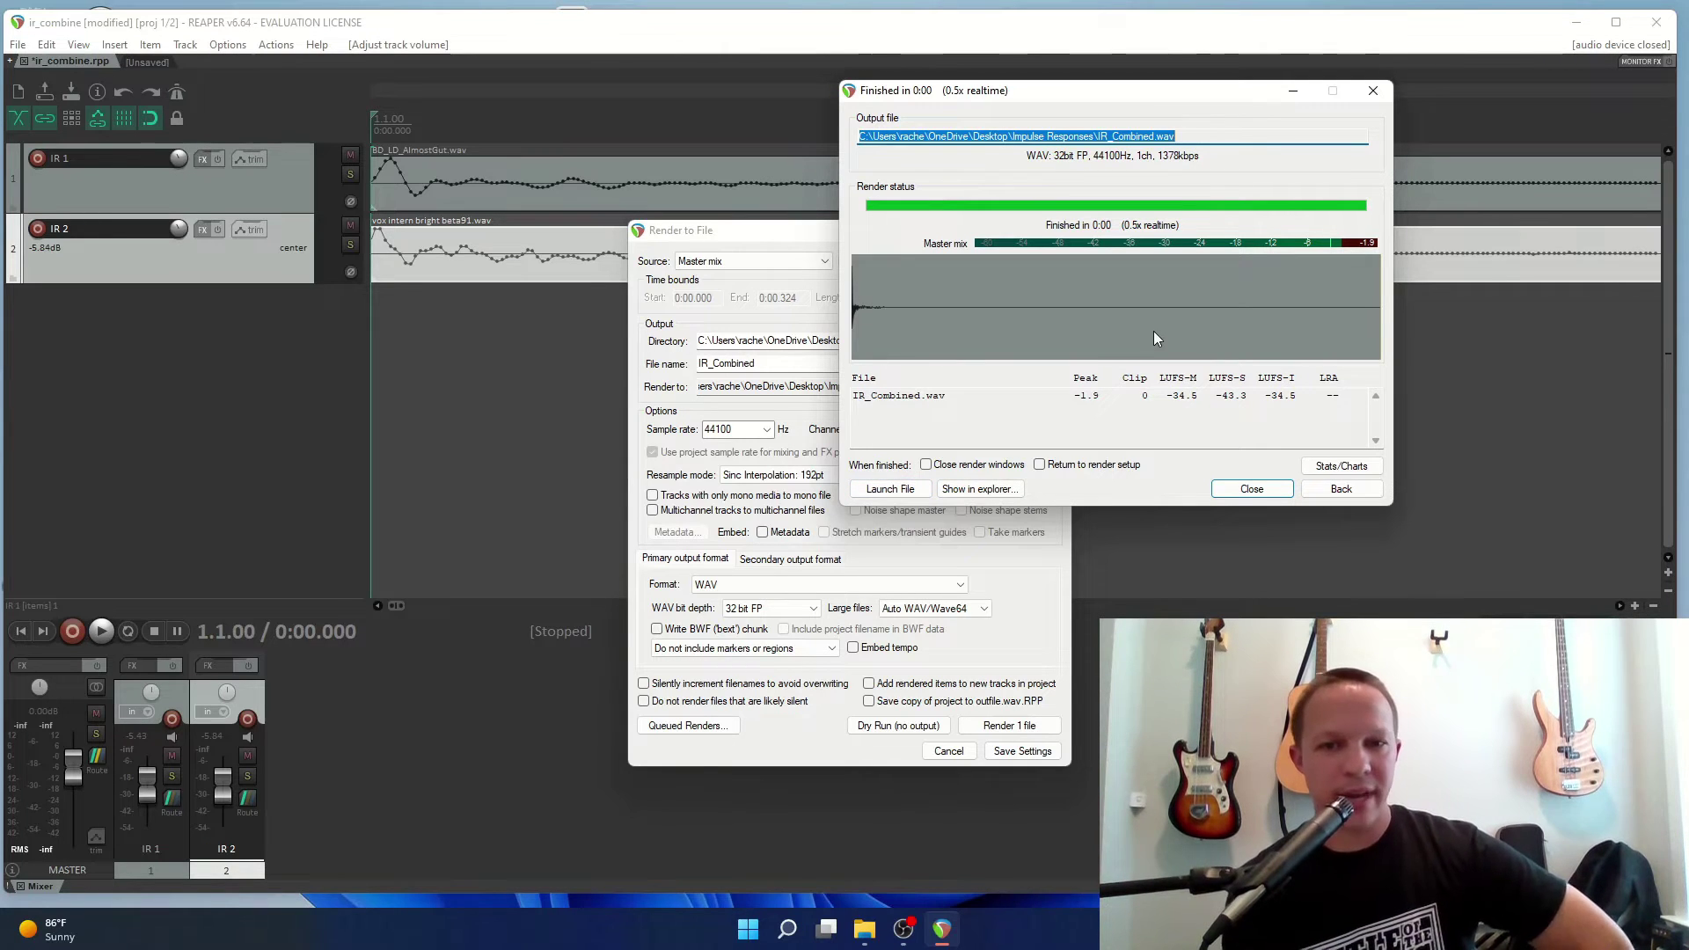
# Leave the finished-render report and go back to the IR_Combined render settings.
pyautogui.click(1341, 491)
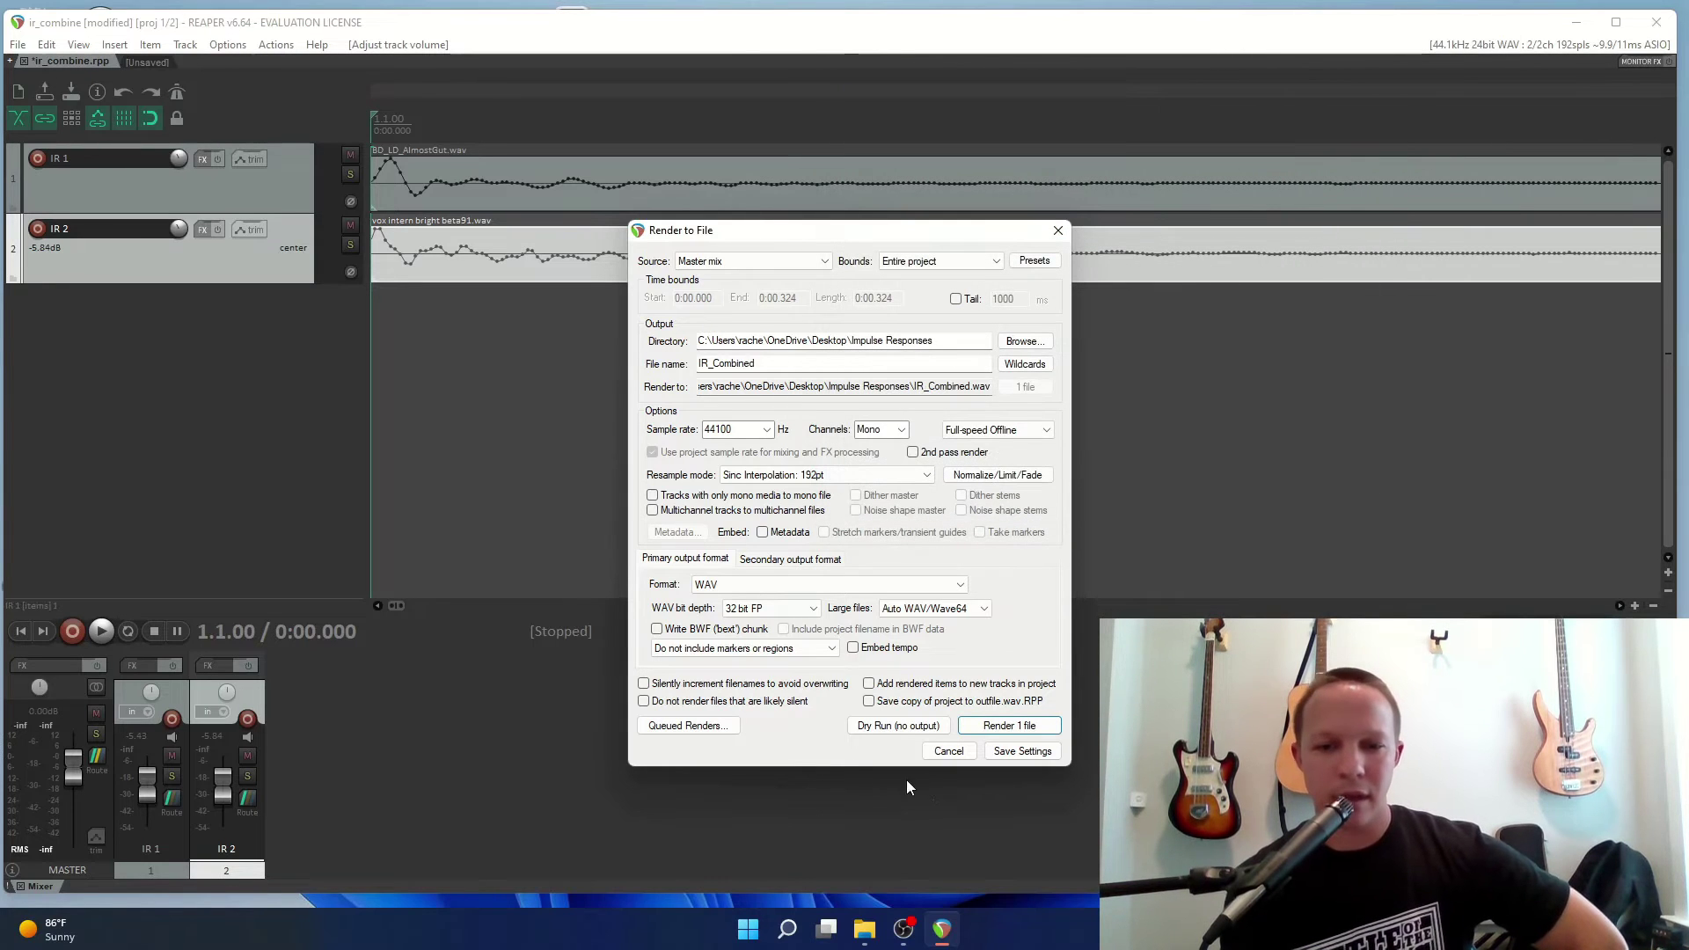
# Delete the original vox intern bright beta91 and BD_LD_AlmostGut.wav items.
pyautogui.click(954, 753)
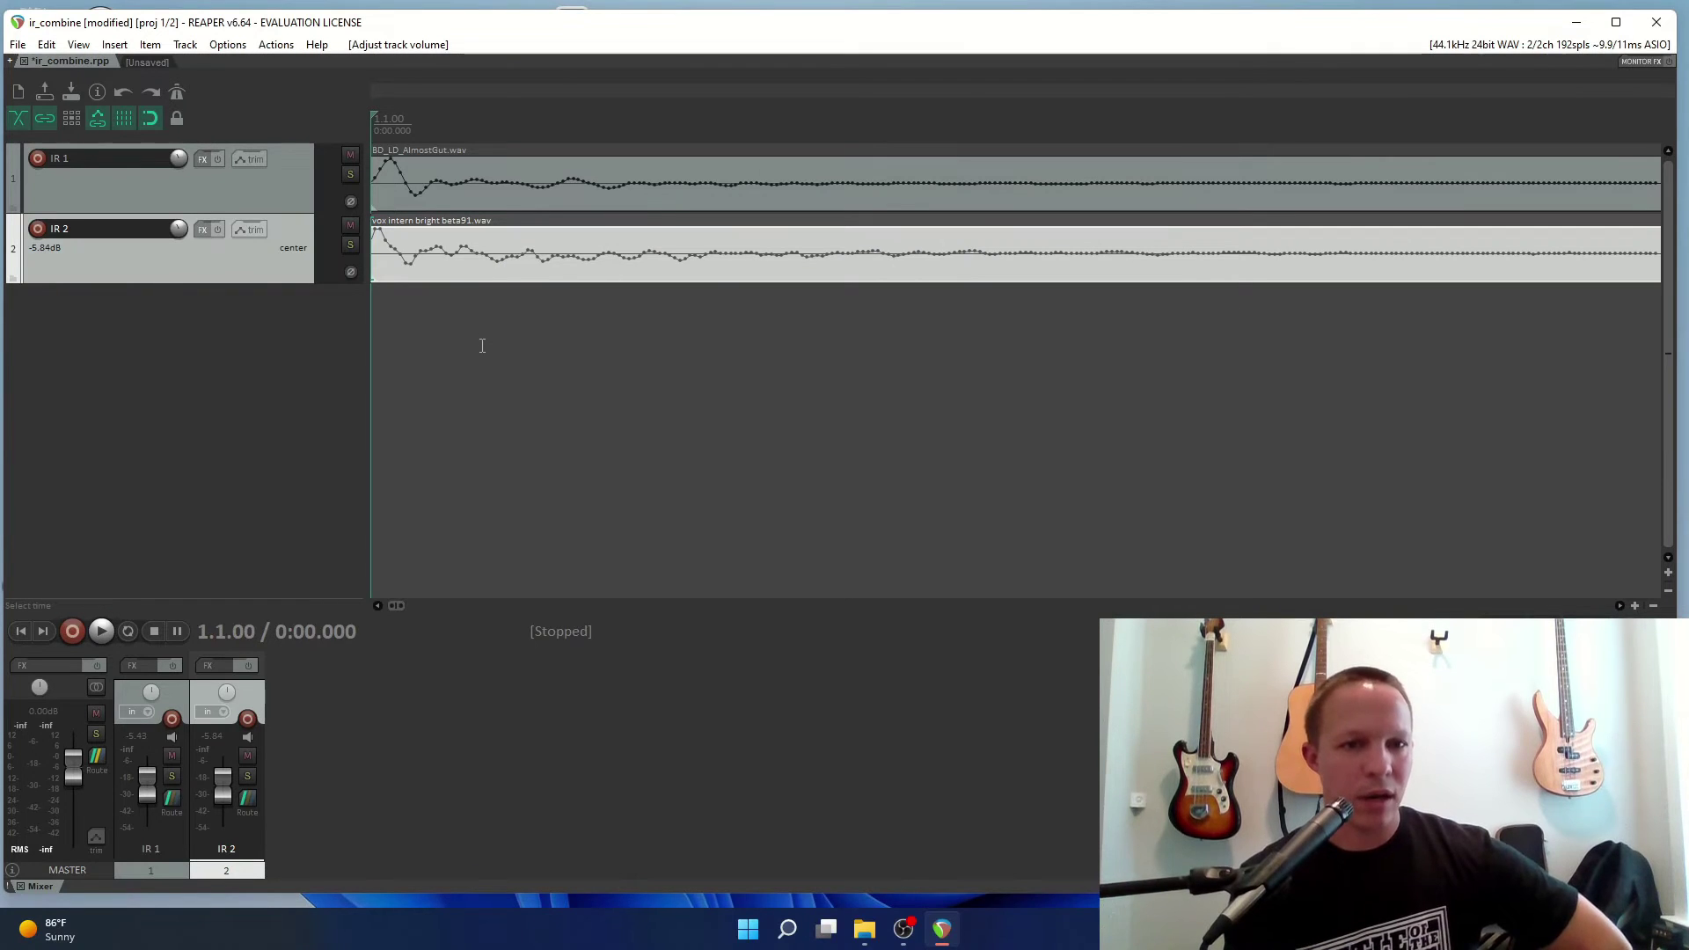
pyautogui.press('Delete')
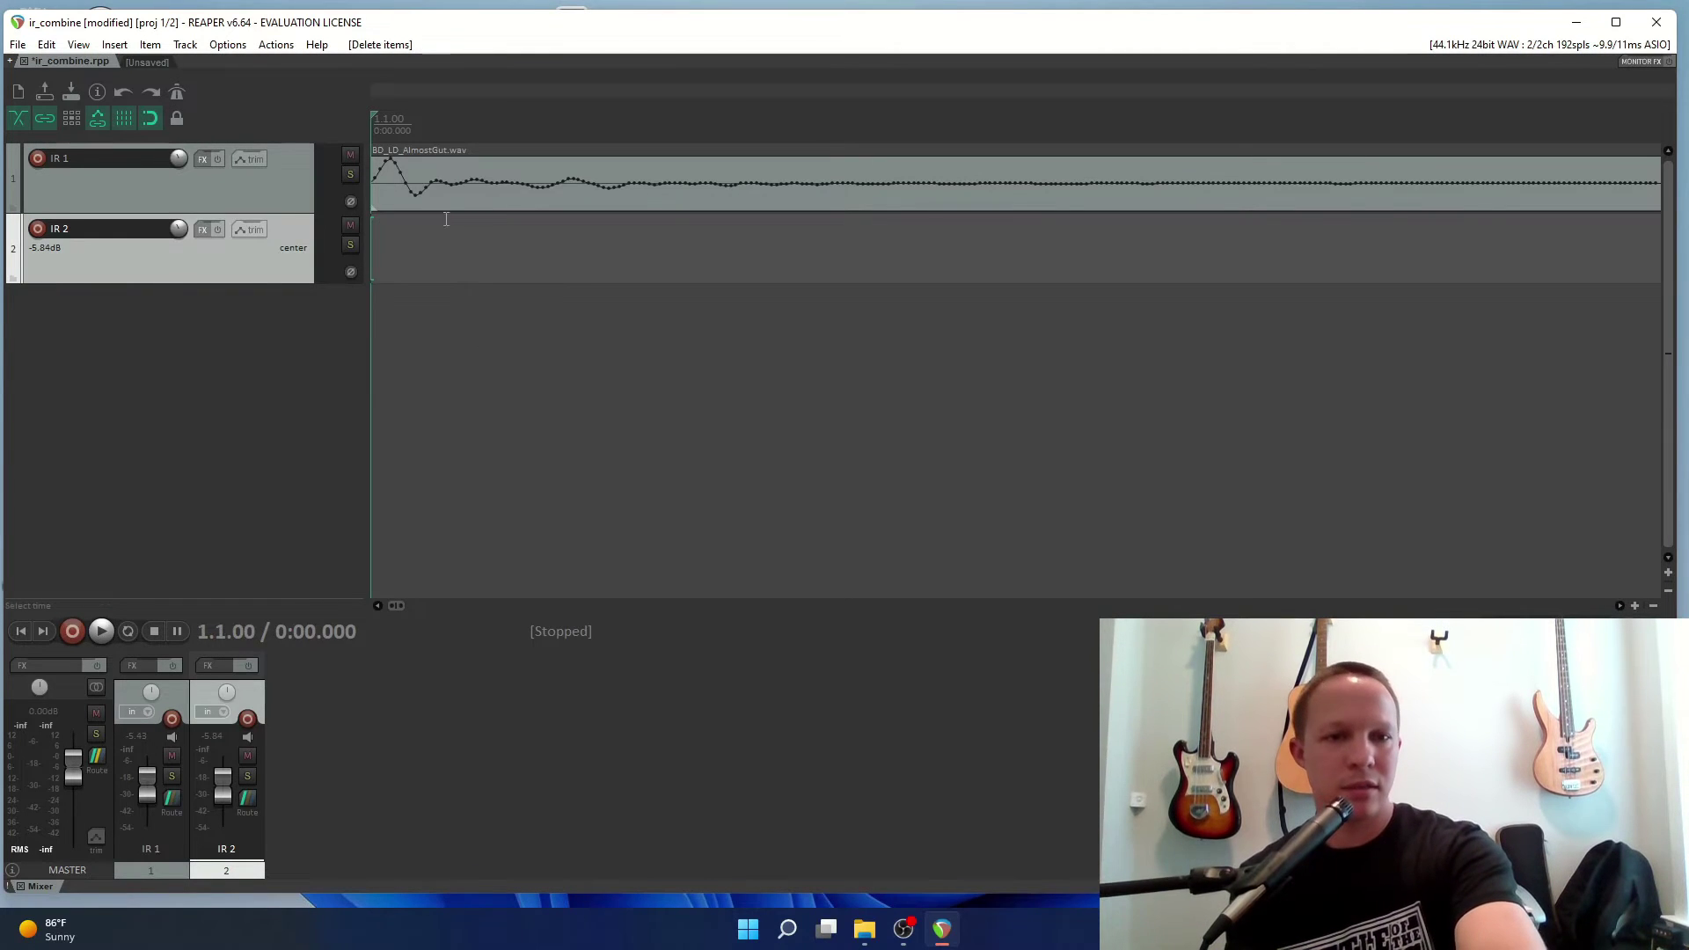
pyautogui.click(434, 210)
pyautogui.press('Delete')
# Place the rendered IR_Combined.wav on track IR 1 at project start, with no fade-in.
pyautogui.click(865, 930)
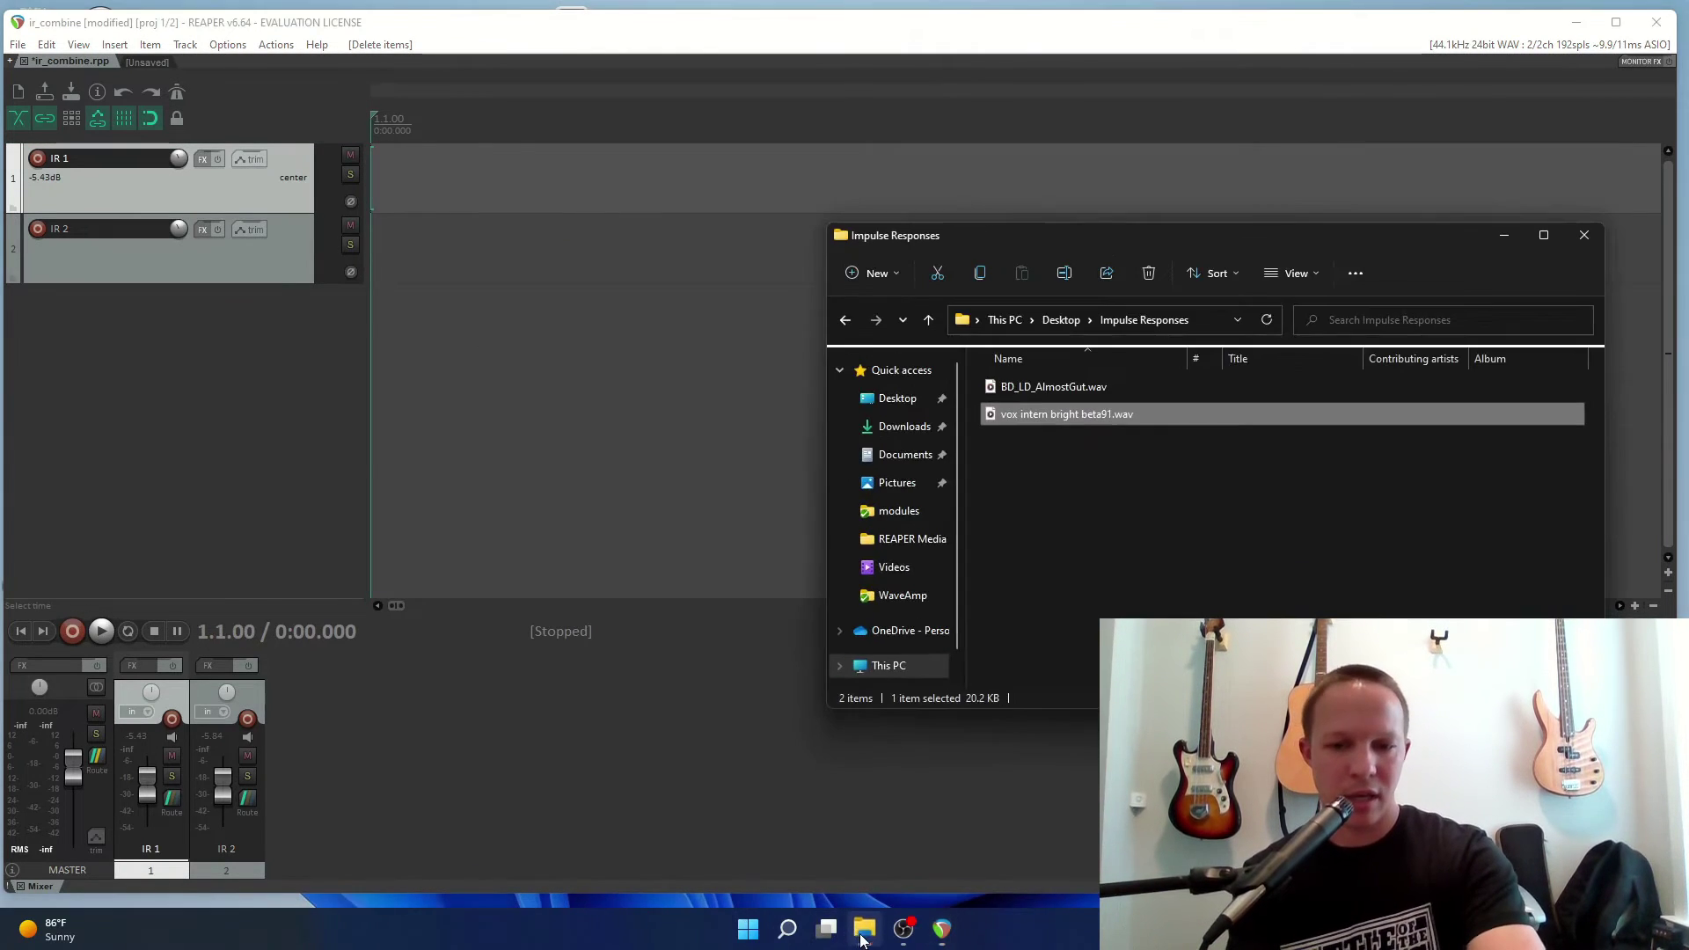
pyautogui.click(1097, 461)
pyautogui.click(1054, 443)
pyautogui.moveTo(1054, 445); pyautogui.dragTo(420, 163)
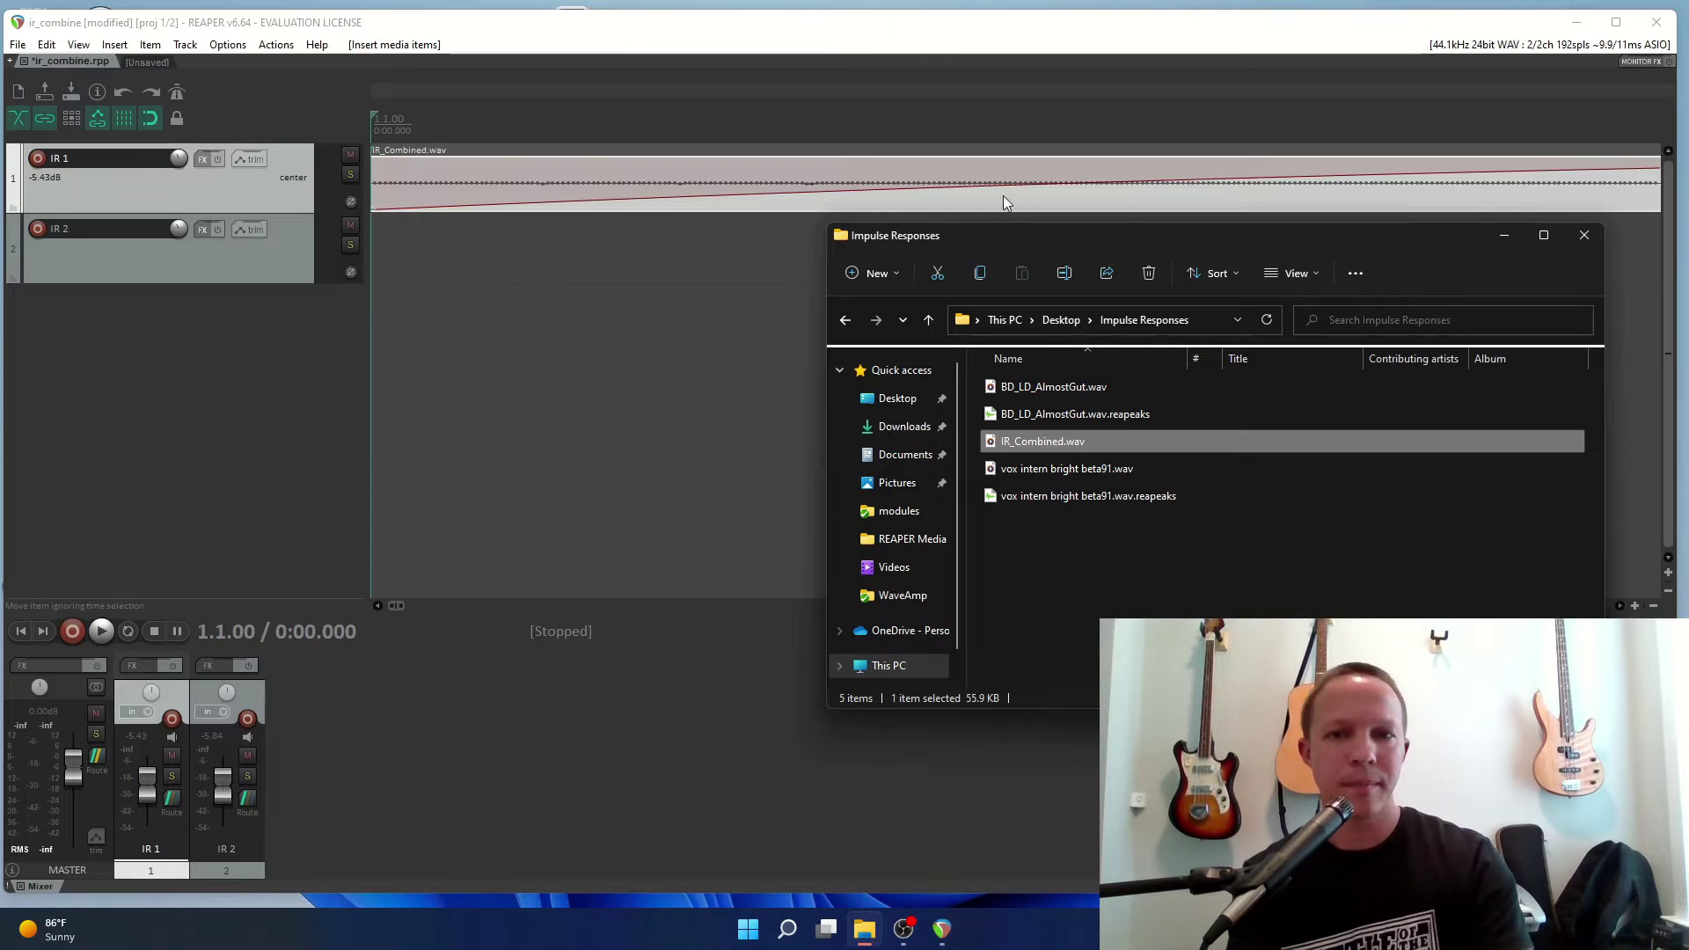
pyautogui.moveTo(1003, 178); pyautogui.dragTo(814, 162)
pyautogui.moveTo(603, 161); pyautogui.dragTo(462, 204)
# Delete the now-empty IR 2 track.
pyautogui.scroll(-2, 457, 244)
pyautogui.click(307, 272)
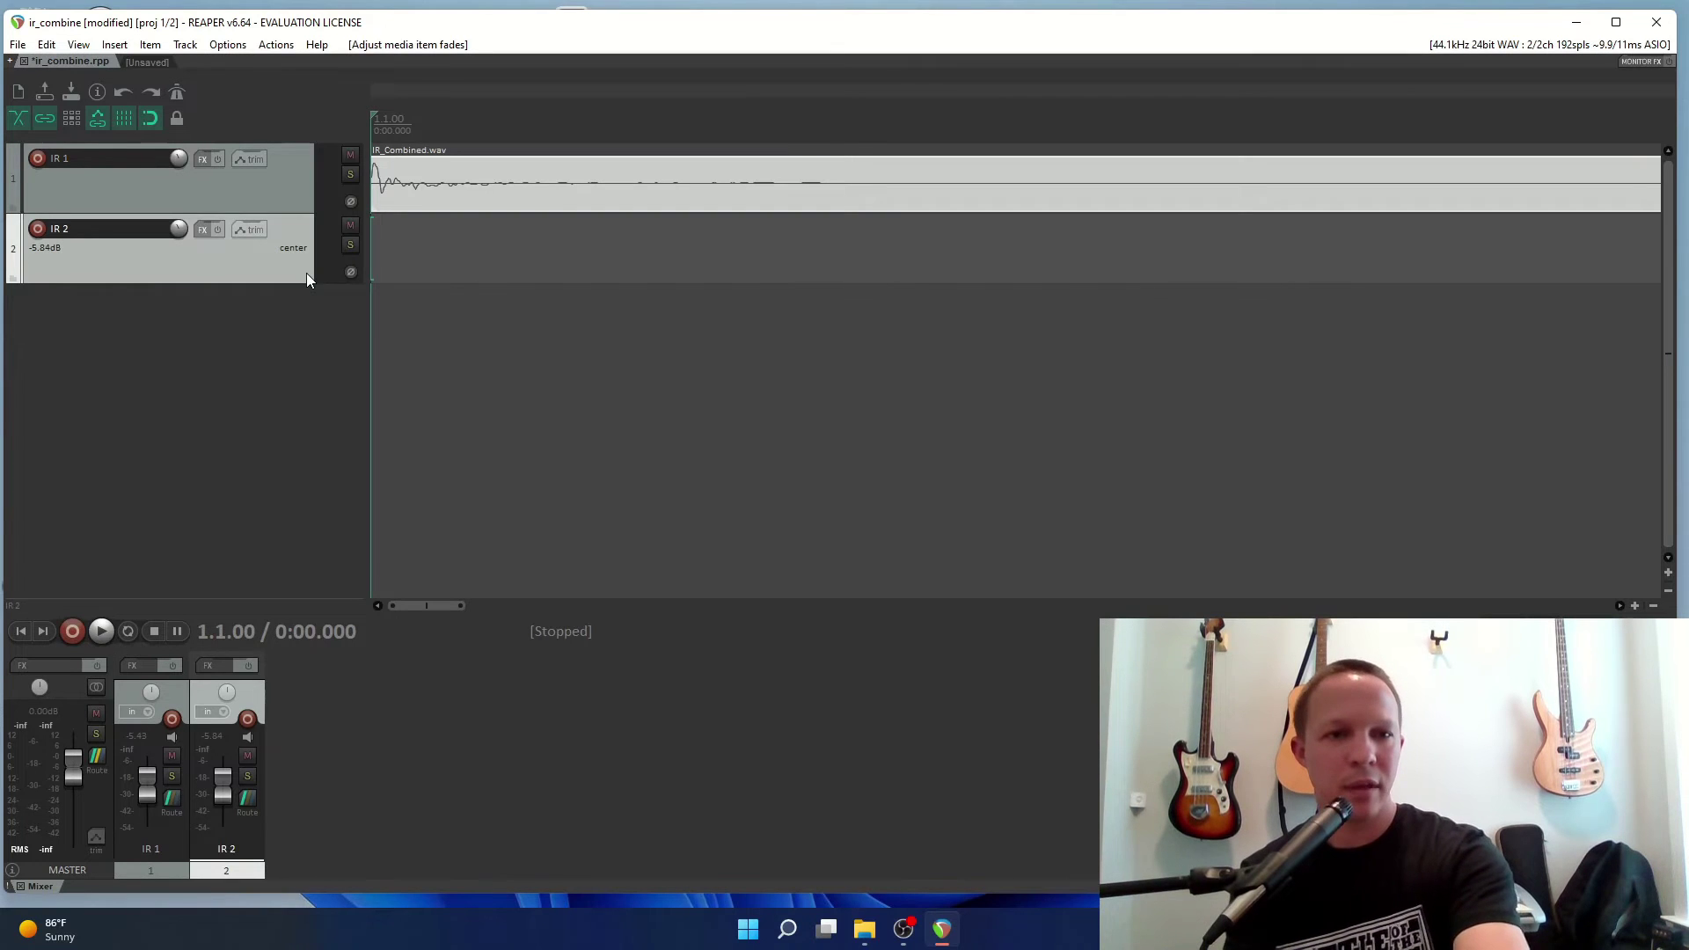
pyautogui.press('Delete')
# Clear the fade-out at the end of the IR_Combined.wav item.
pyautogui.scroll(-4, 743, 242)
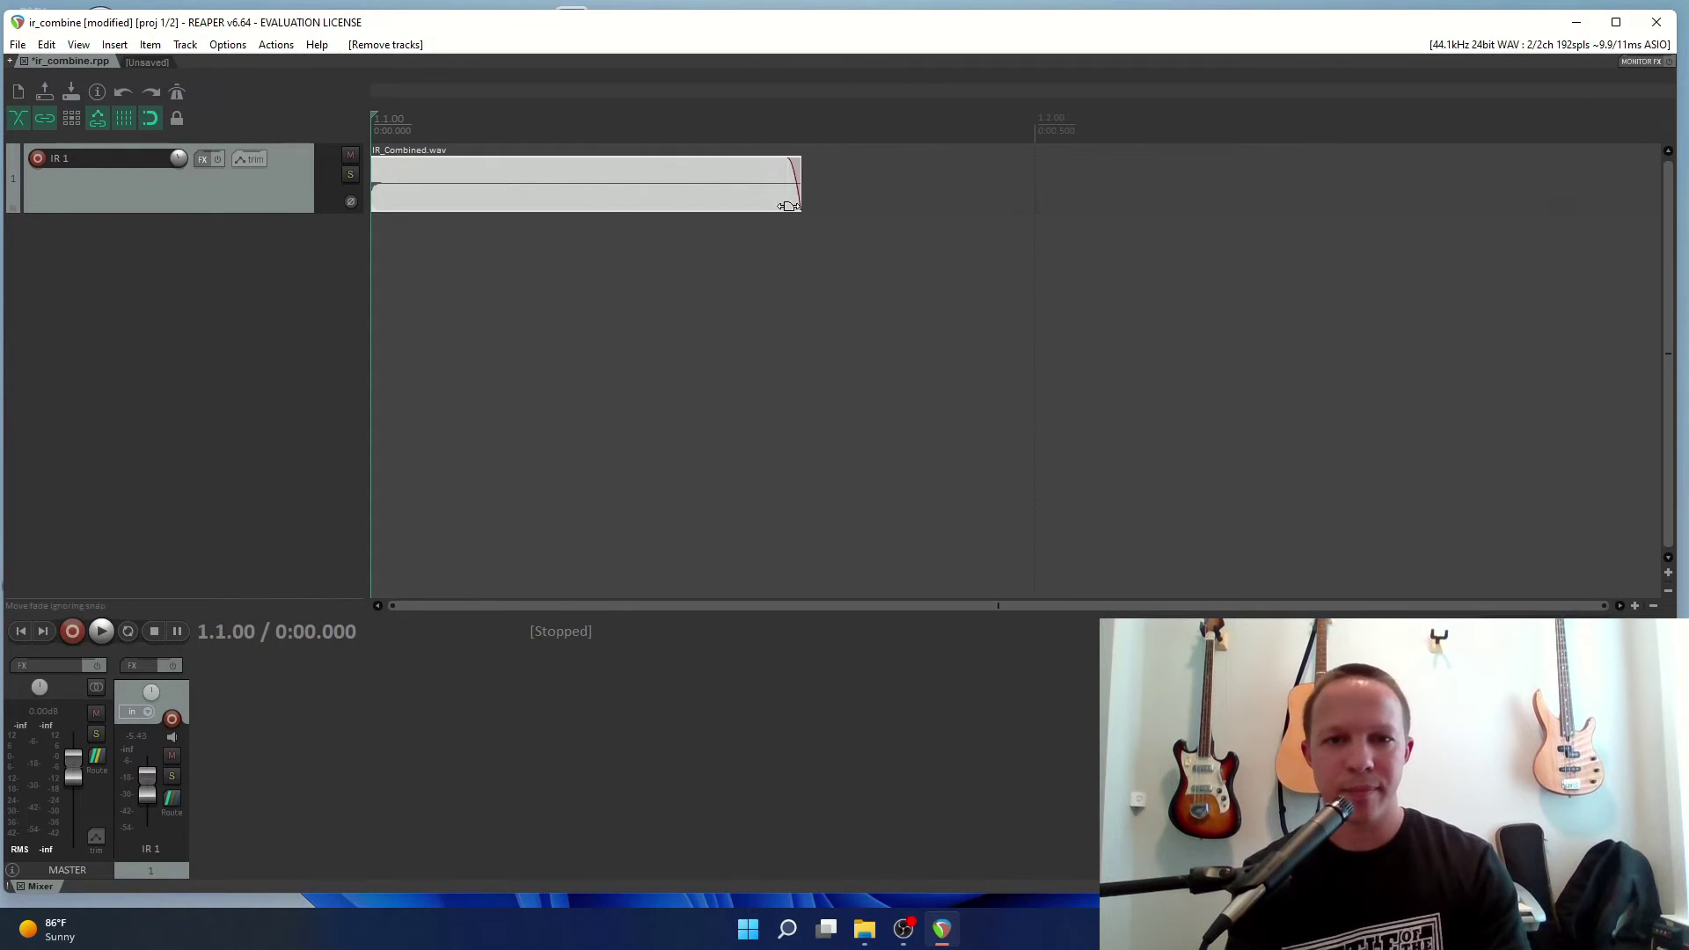
pyautogui.moveTo(788, 192)
pyautogui.mouseDown()
pyautogui.moveTo(838, 171)
pyautogui.moveTo(792, 169)
pyautogui.mouseUp()
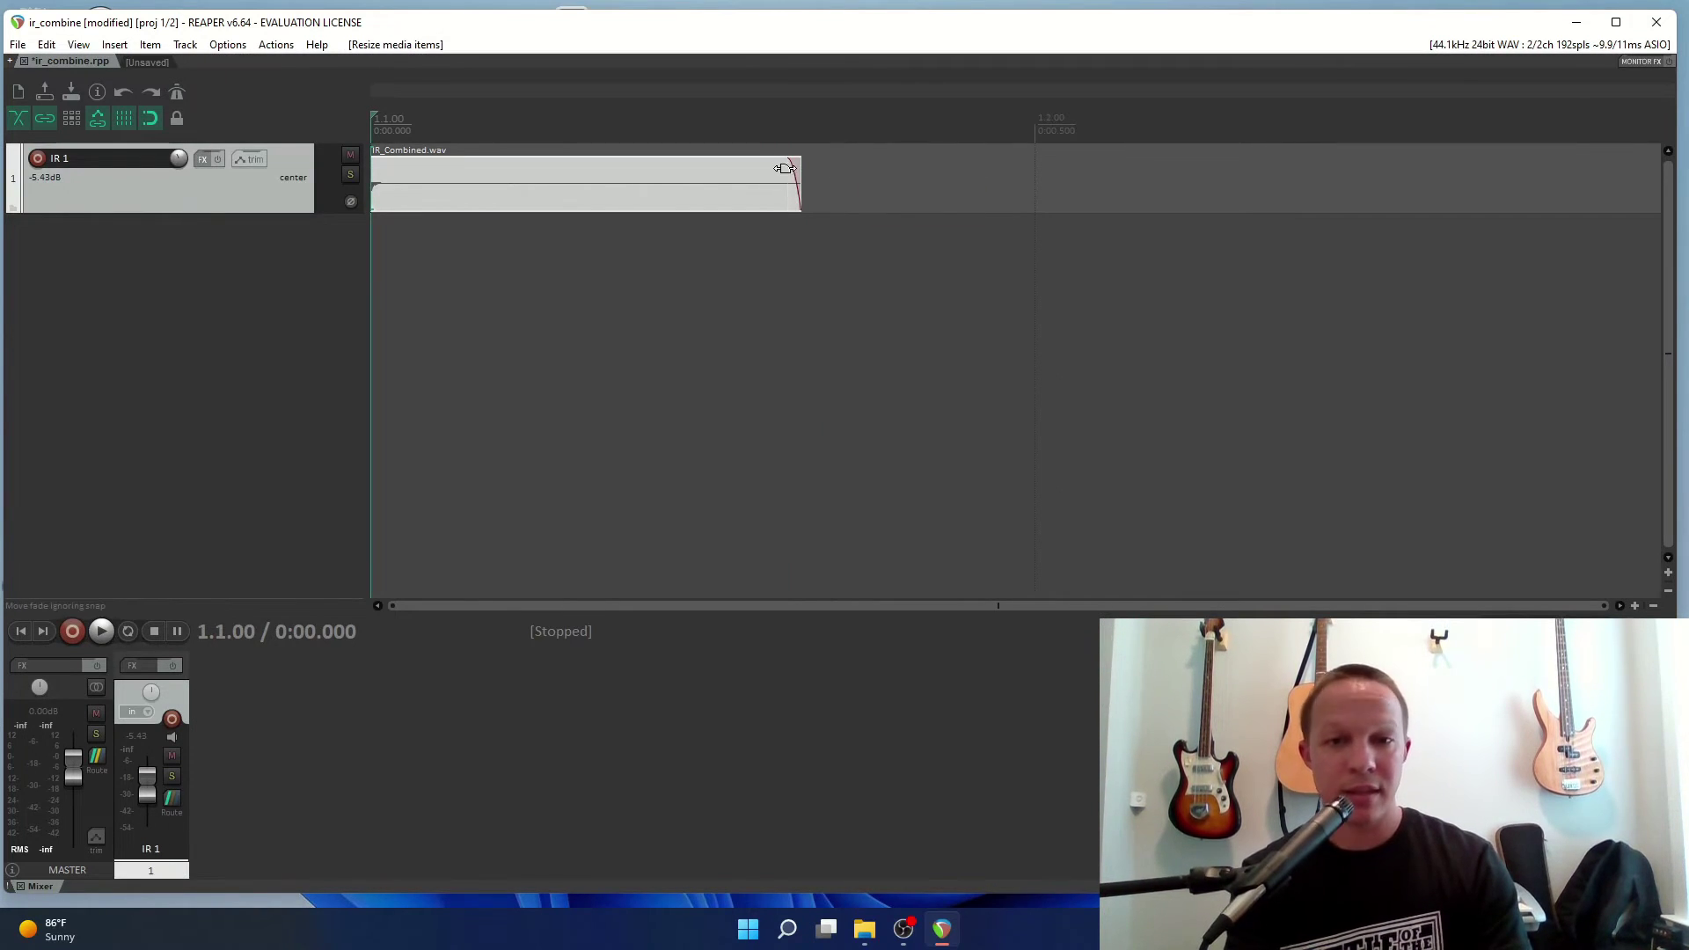
pyautogui.click(839, 168)
pyautogui.scroll(4, 388, 194)
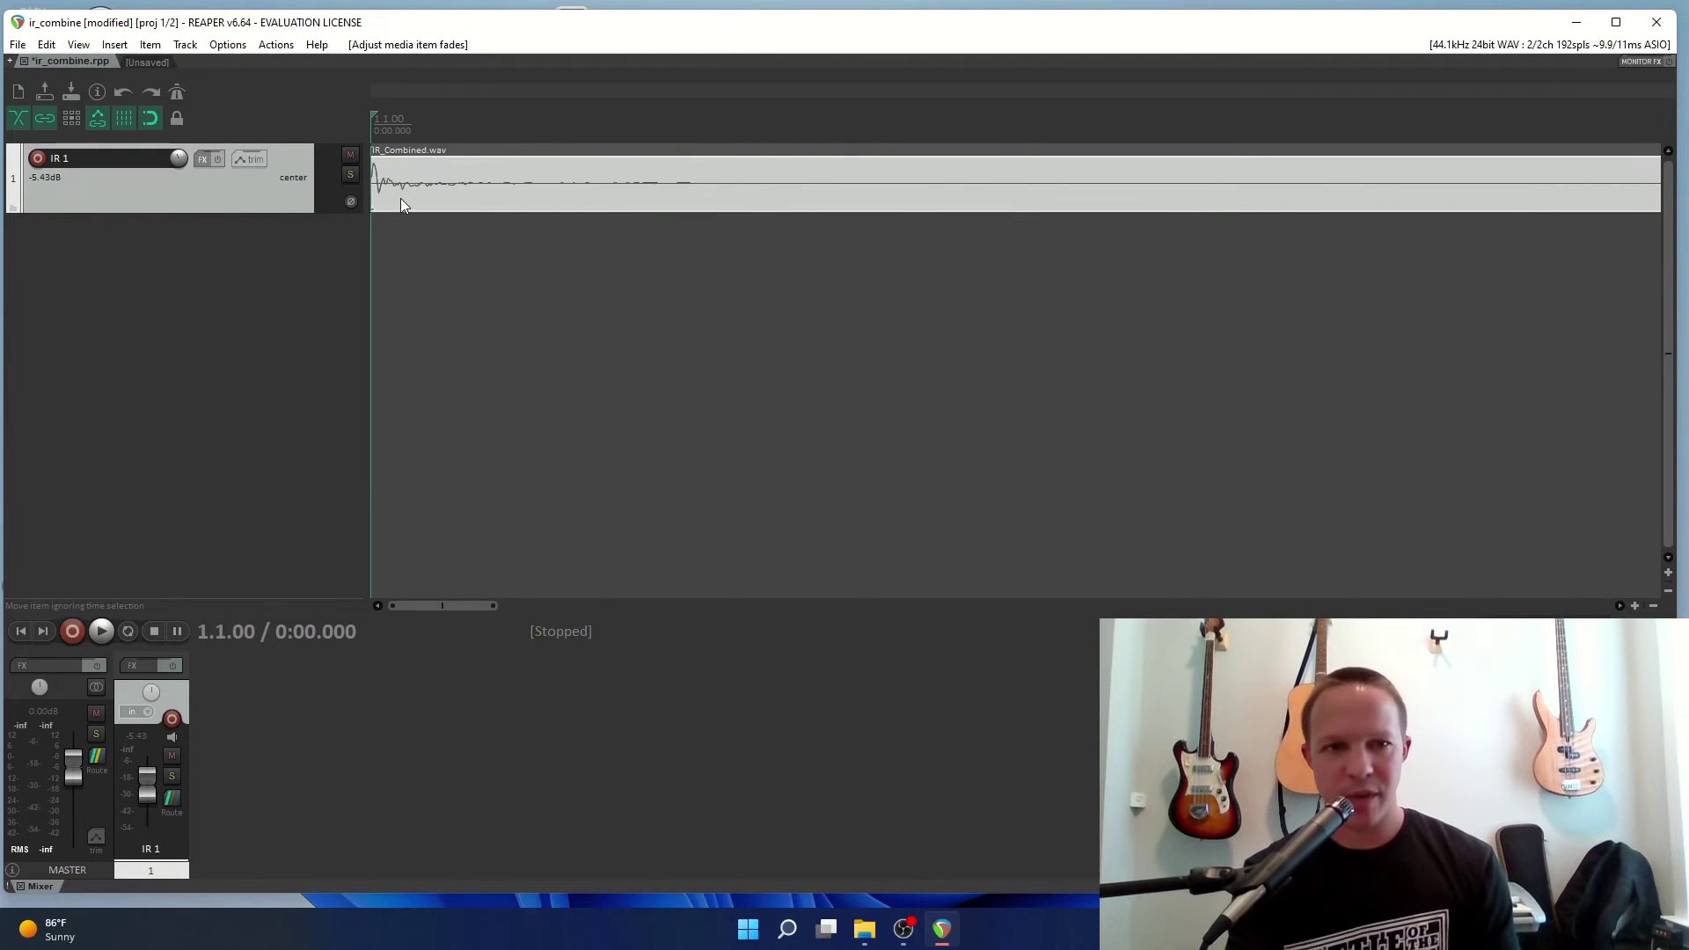
pyautogui.scroll(3, 434, 196)
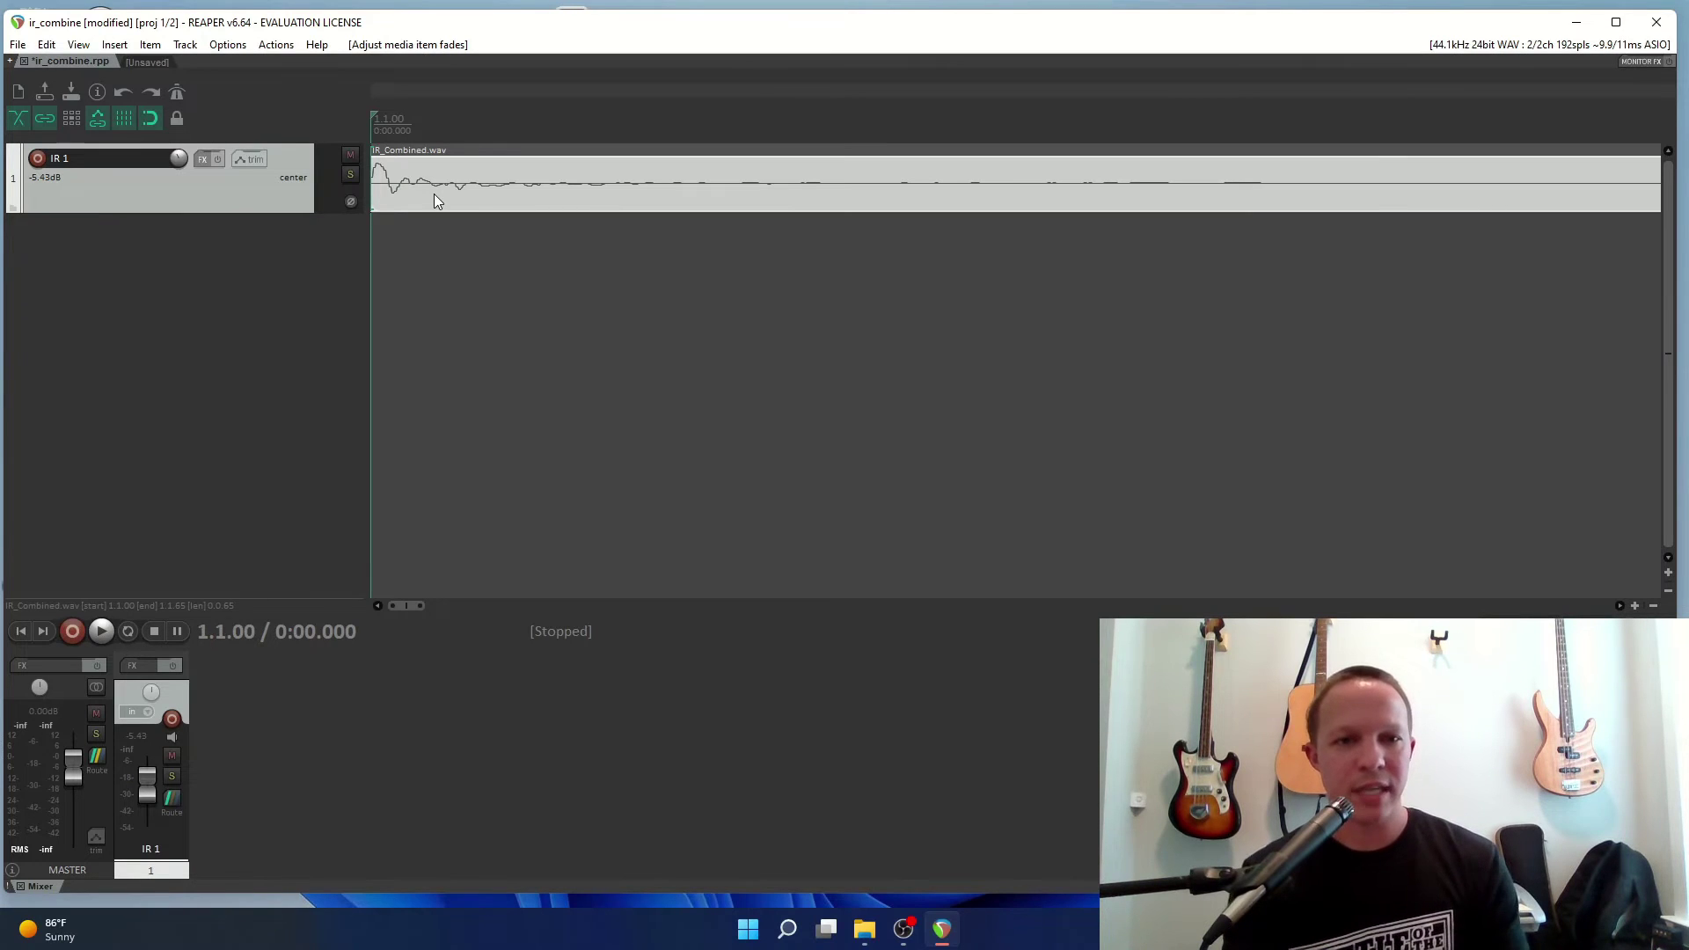
pyautogui.scroll(3, 396, 154)
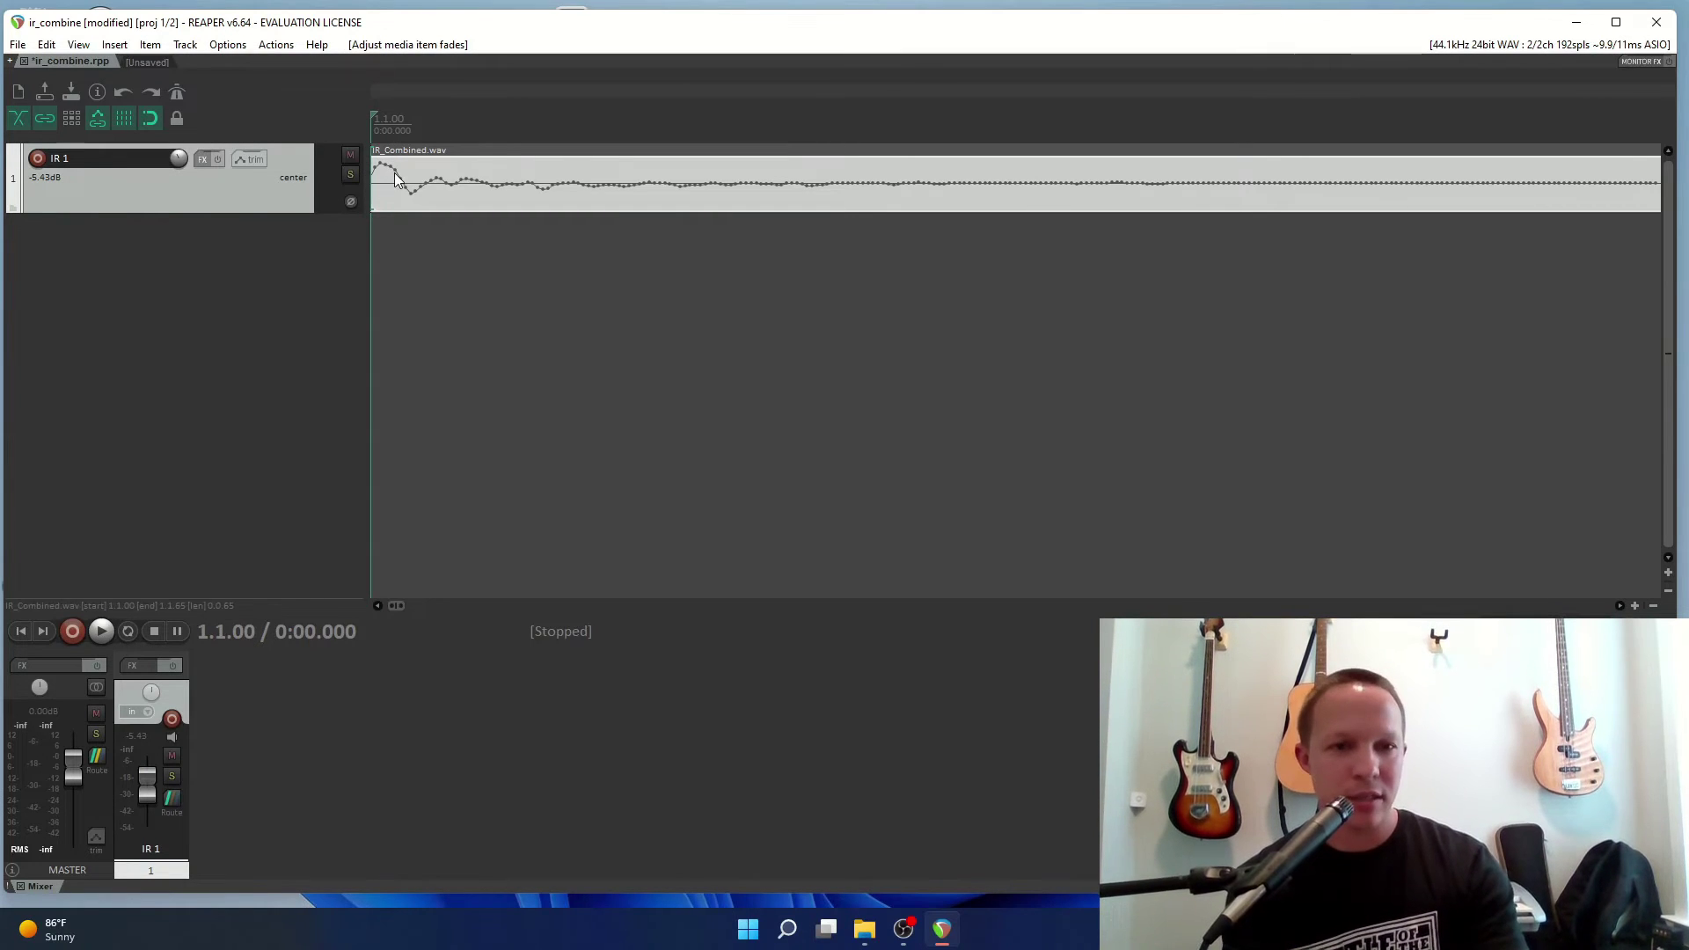
# Browse the Item menu's commands without running any.
pyautogui.click(151, 49)
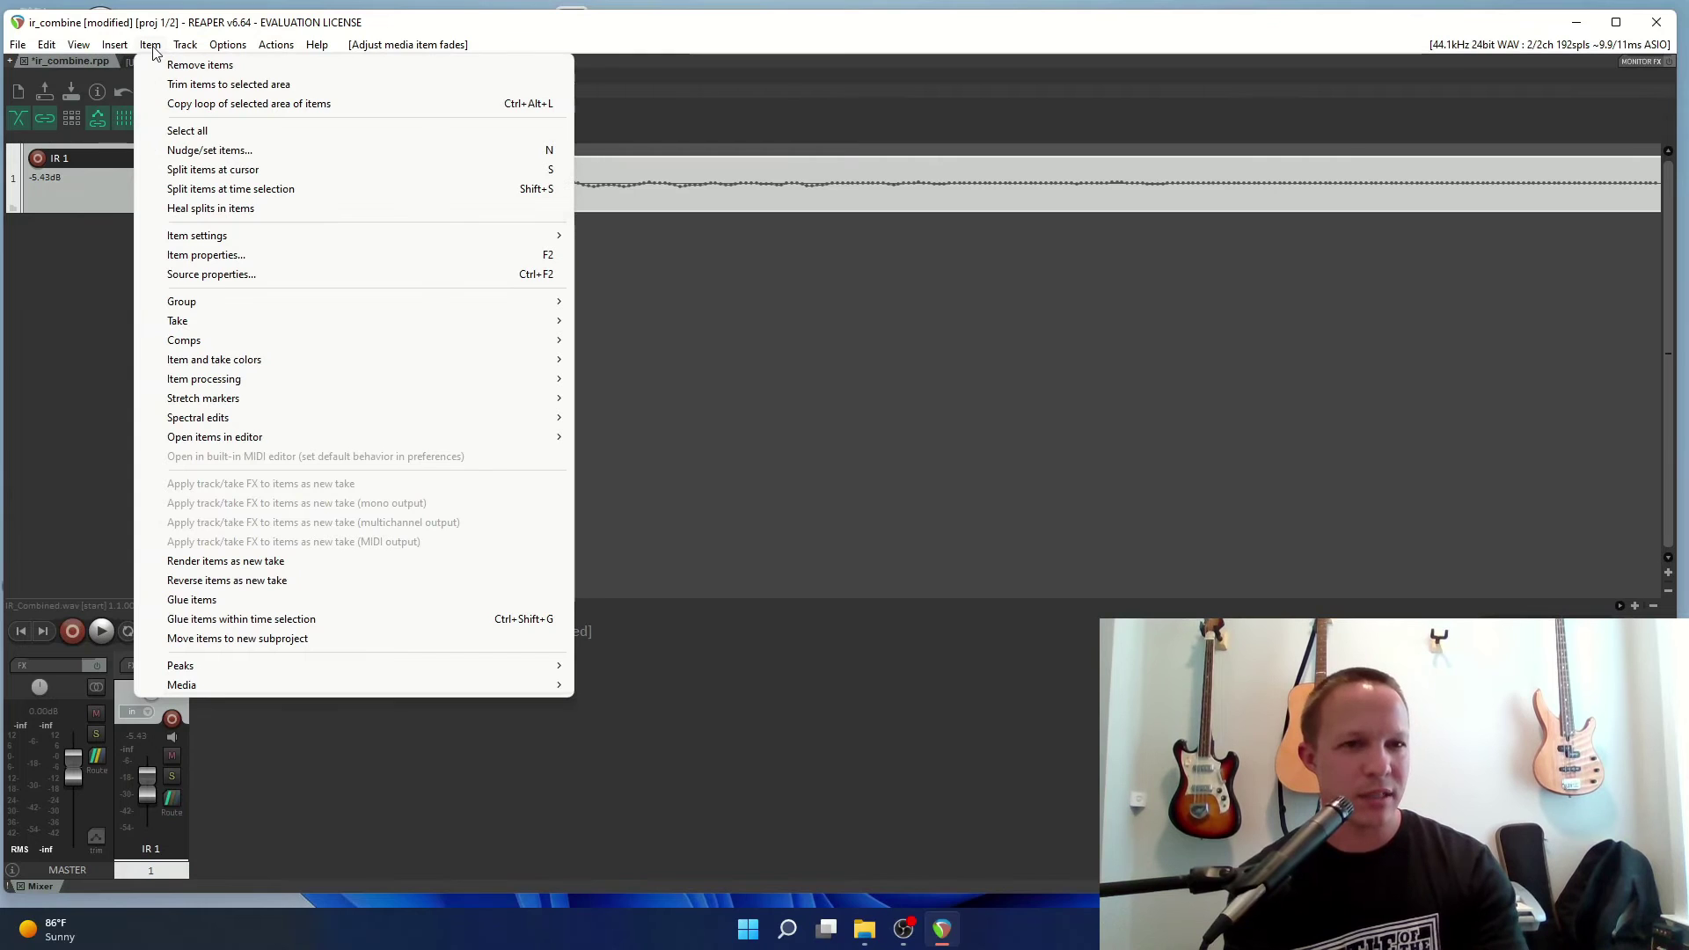
pyautogui.moveTo(115, 44)
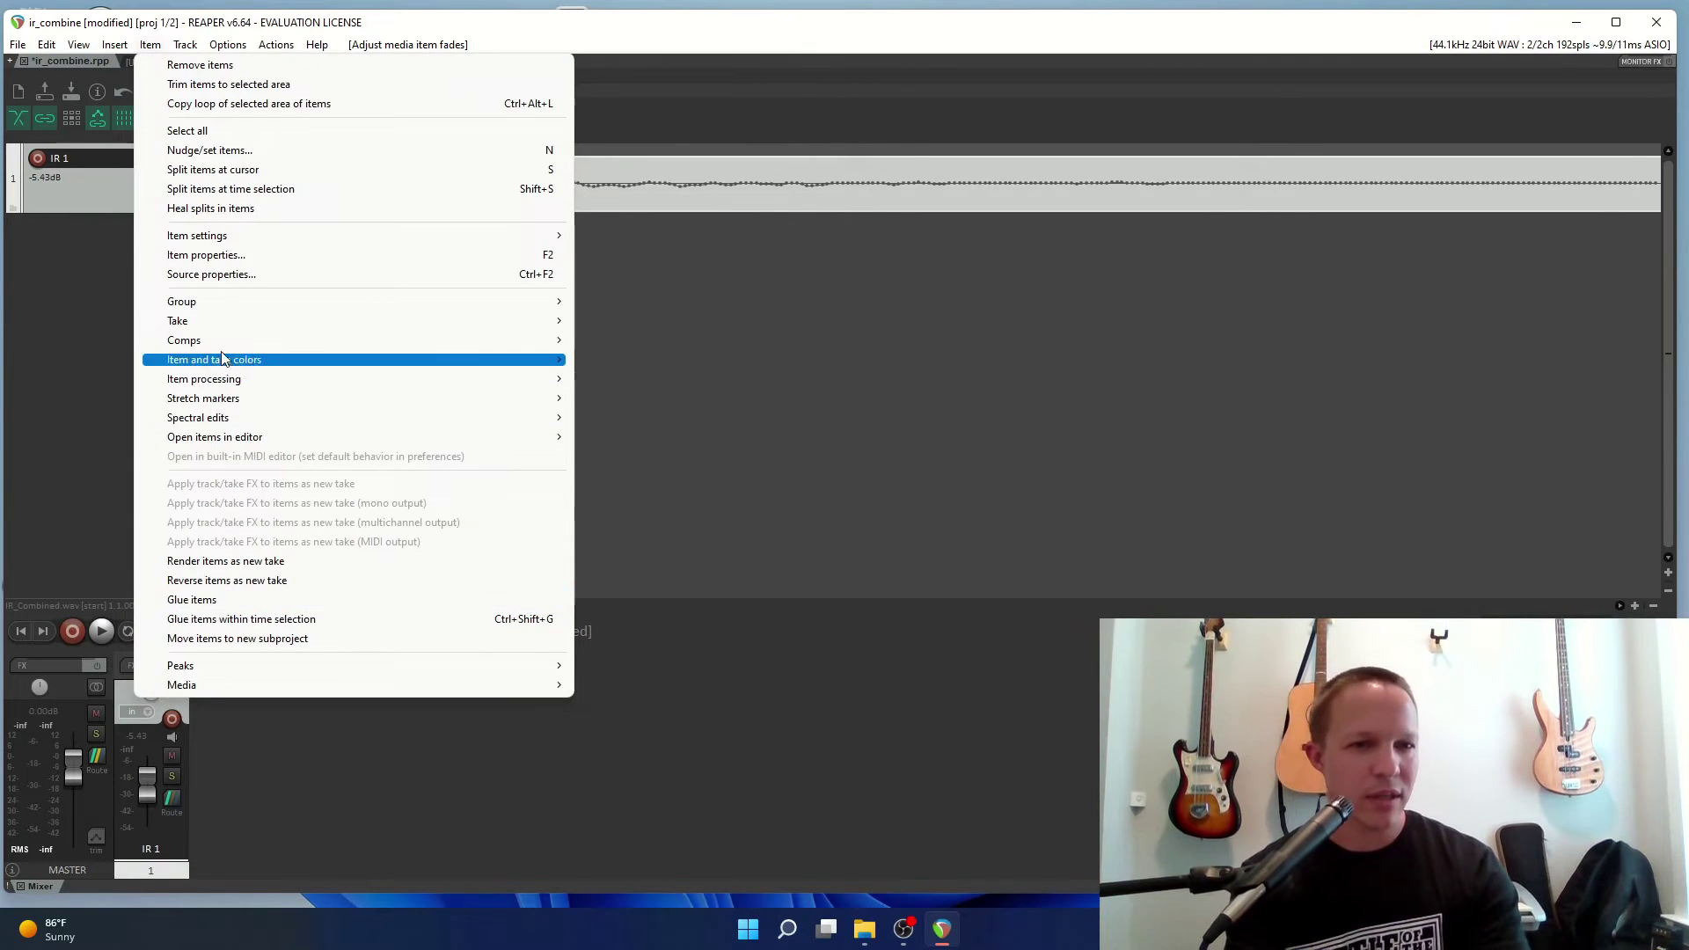
pyautogui.moveTo(207, 351)
pyautogui.moveTo(221, 380)
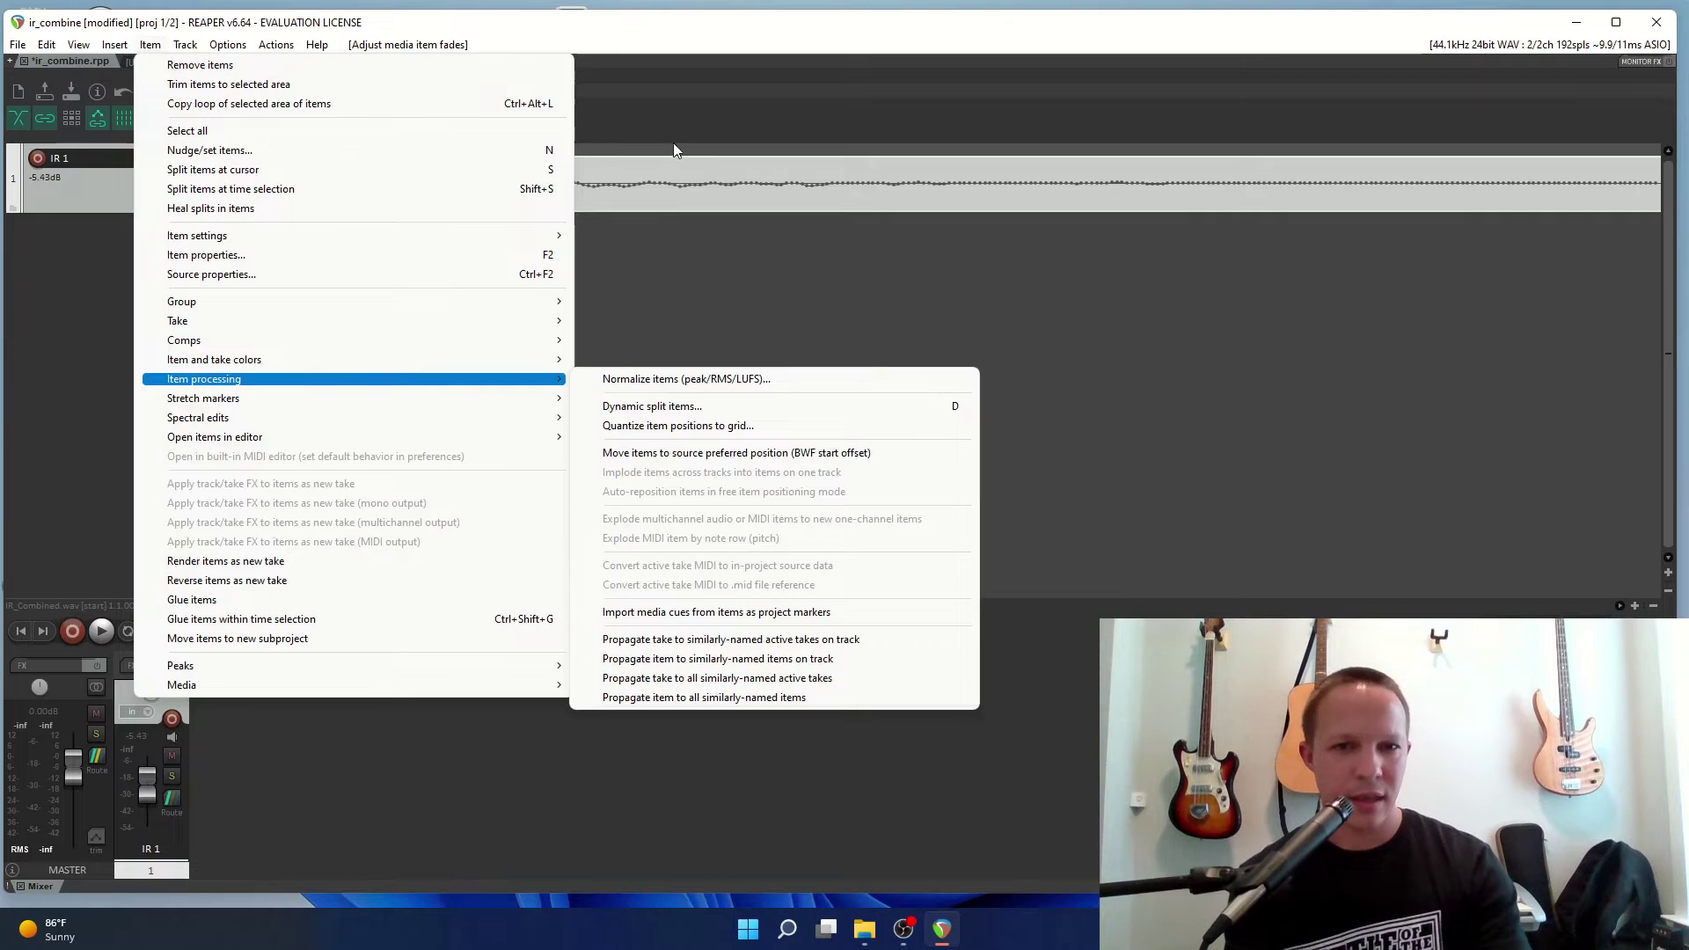
pyautogui.click(660, 183)
# Peak-normalize IR_Combined.wav to 0.00 dB via Item processing, adding +1.90 dB gain.
pyautogui.click(154, 46)
pyautogui.moveTo(176, 51)
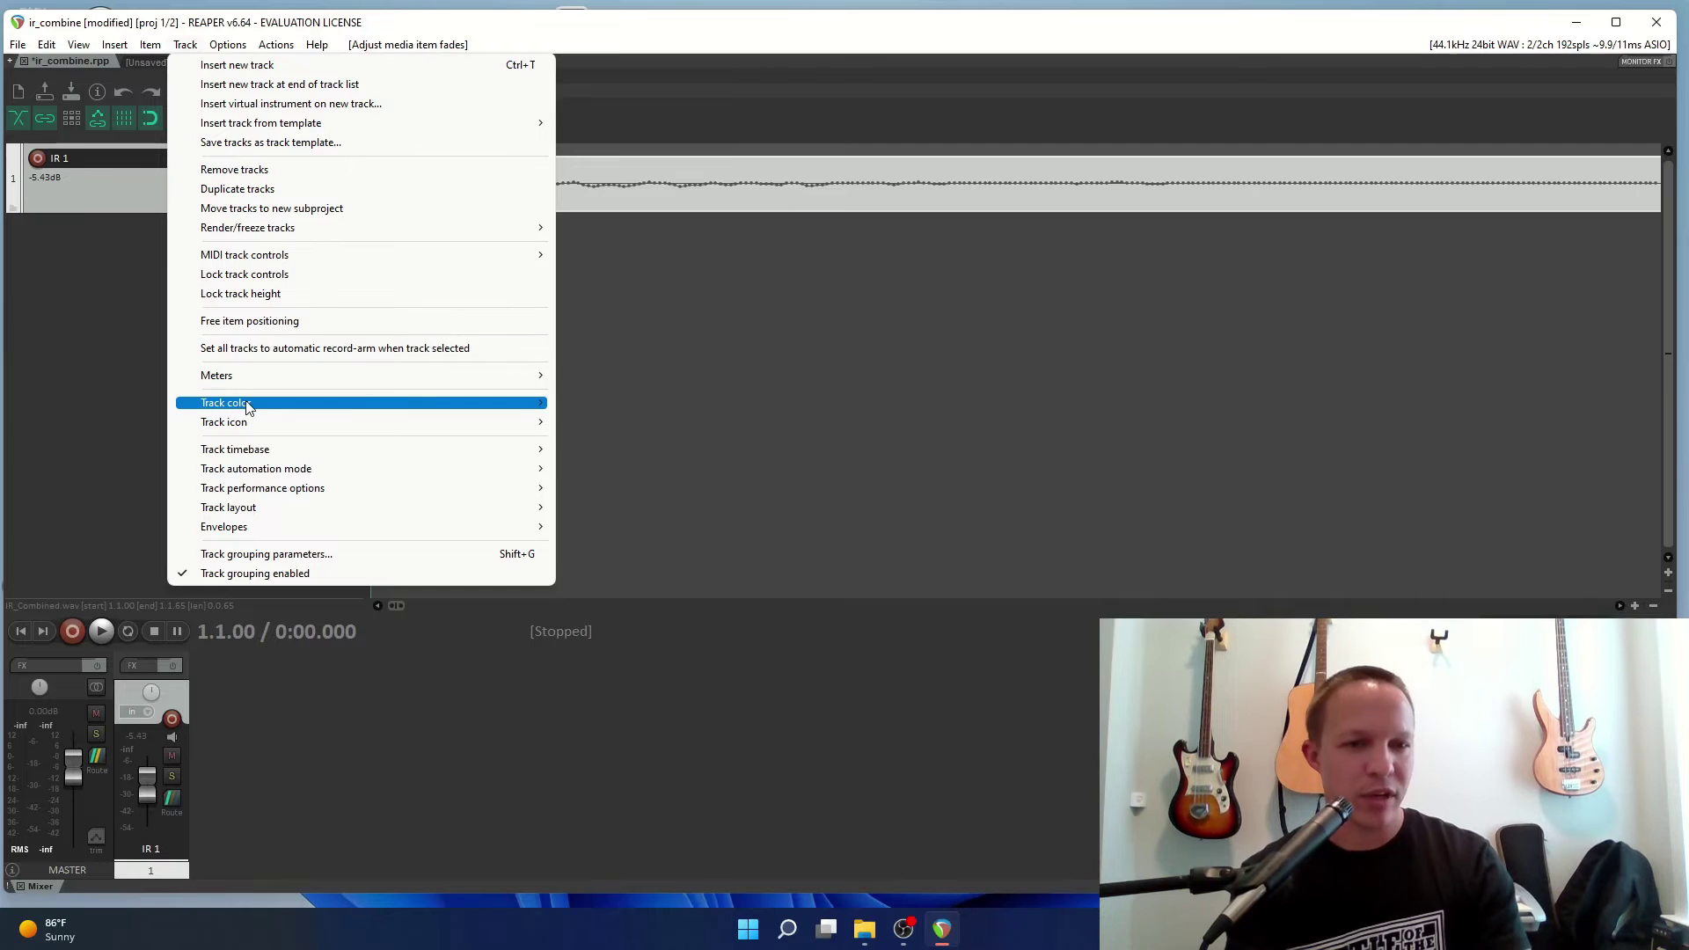
pyautogui.moveTo(251, 424)
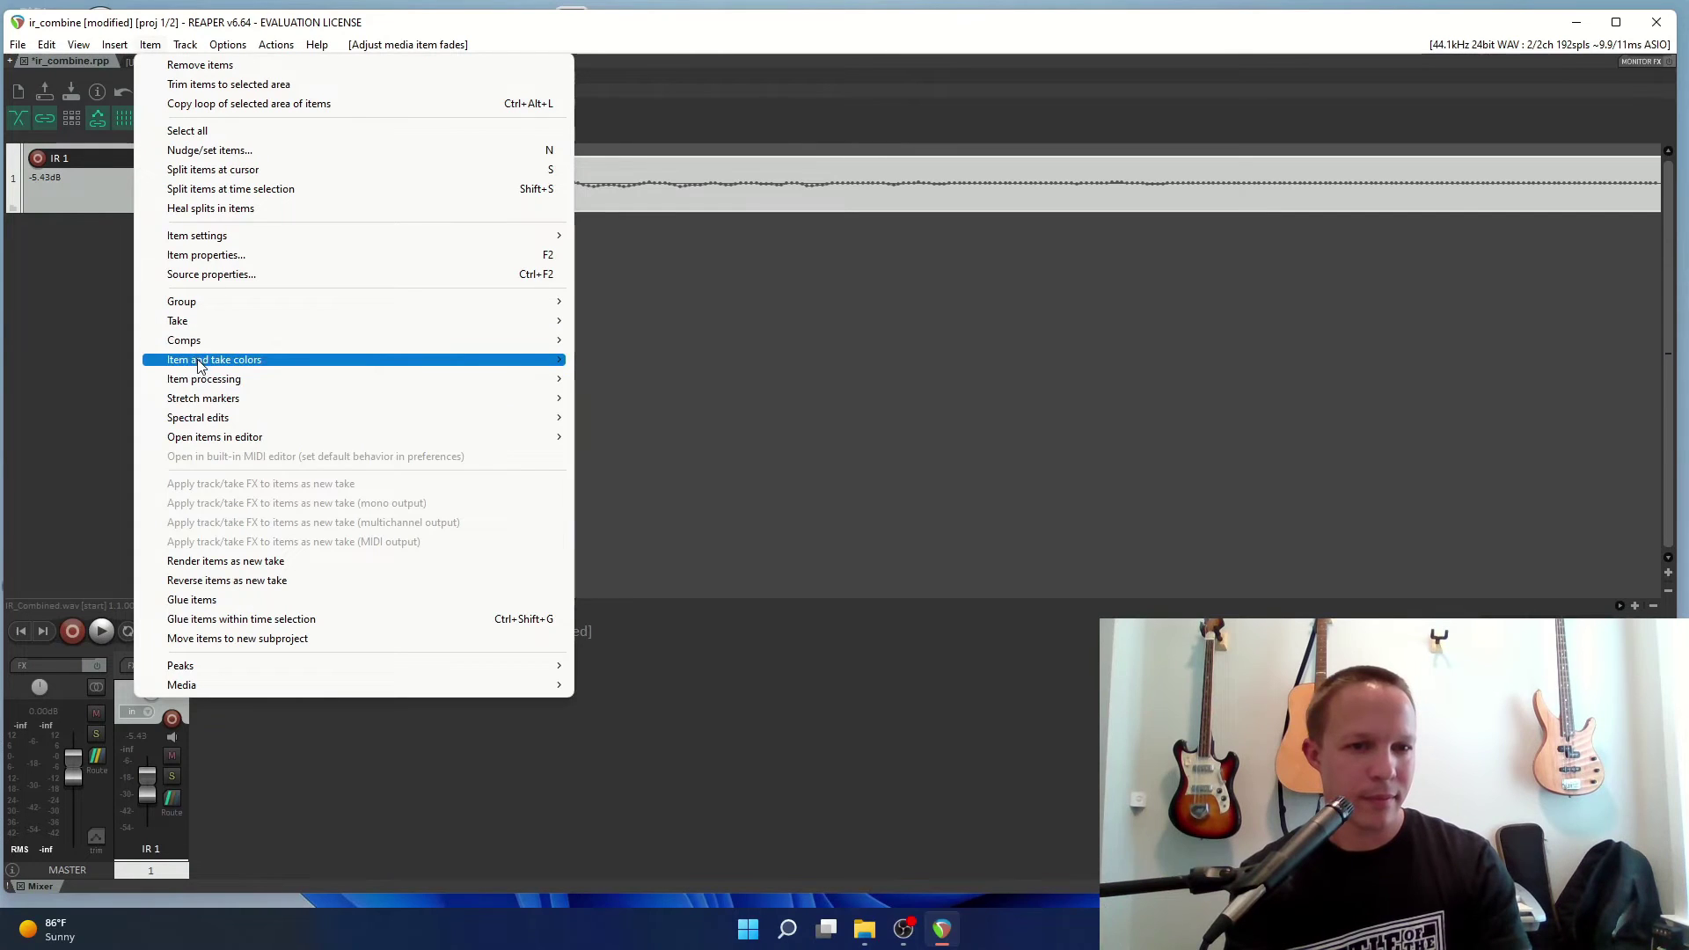
pyautogui.moveTo(204, 384)
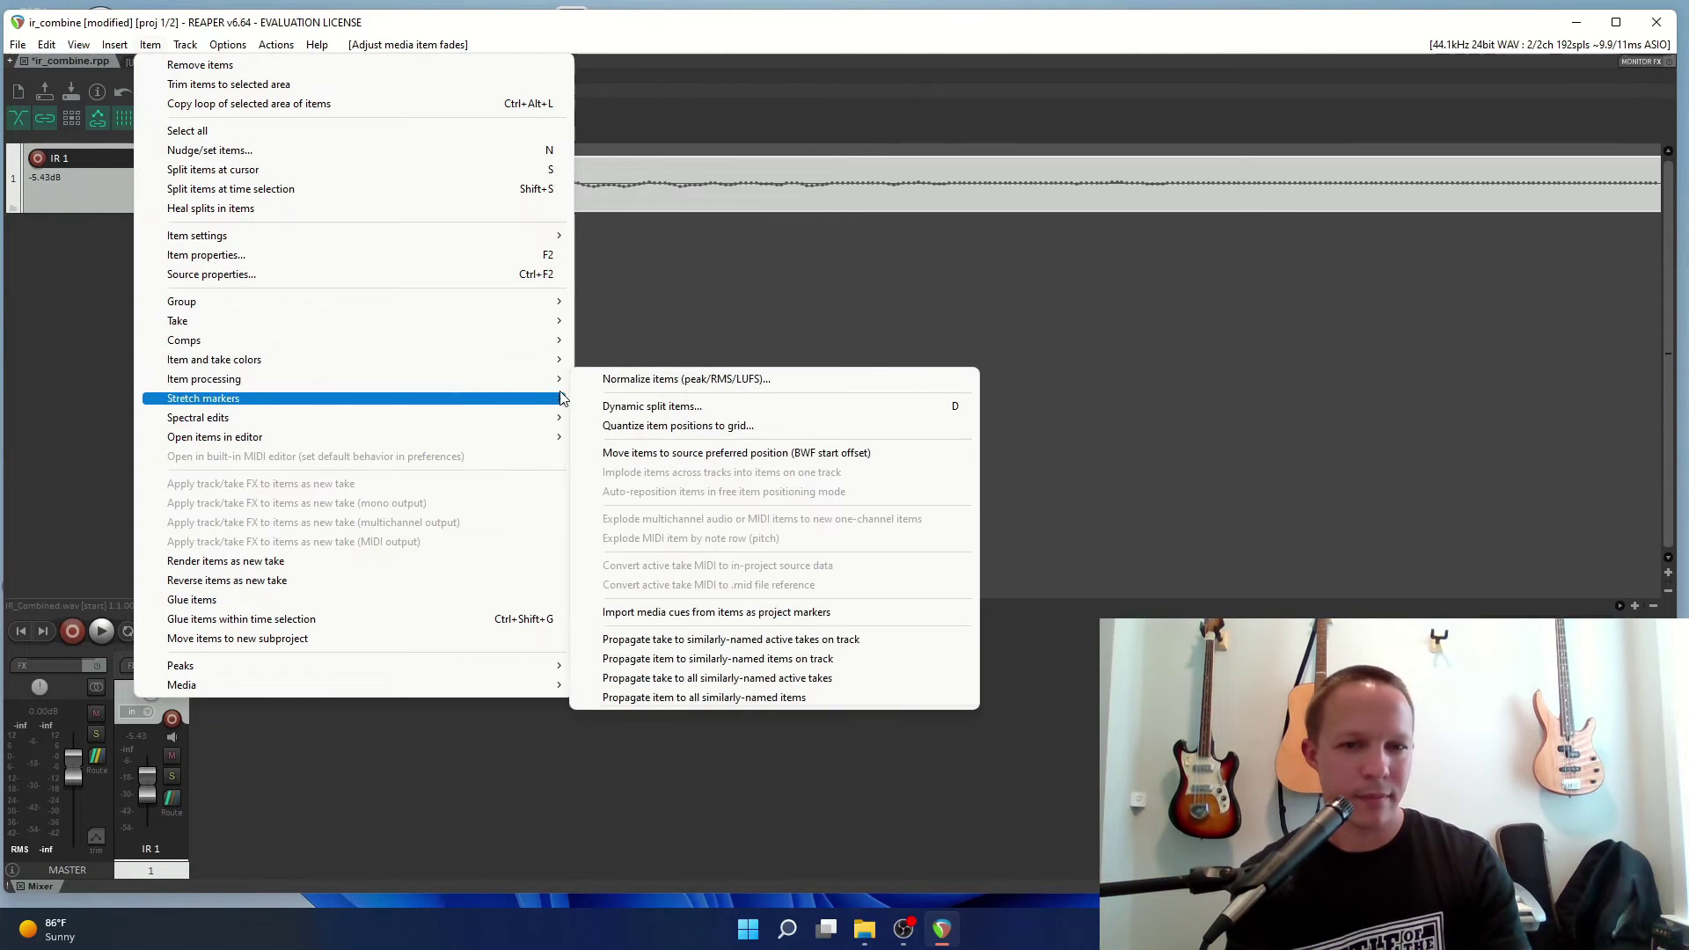
pyautogui.click(627, 381)
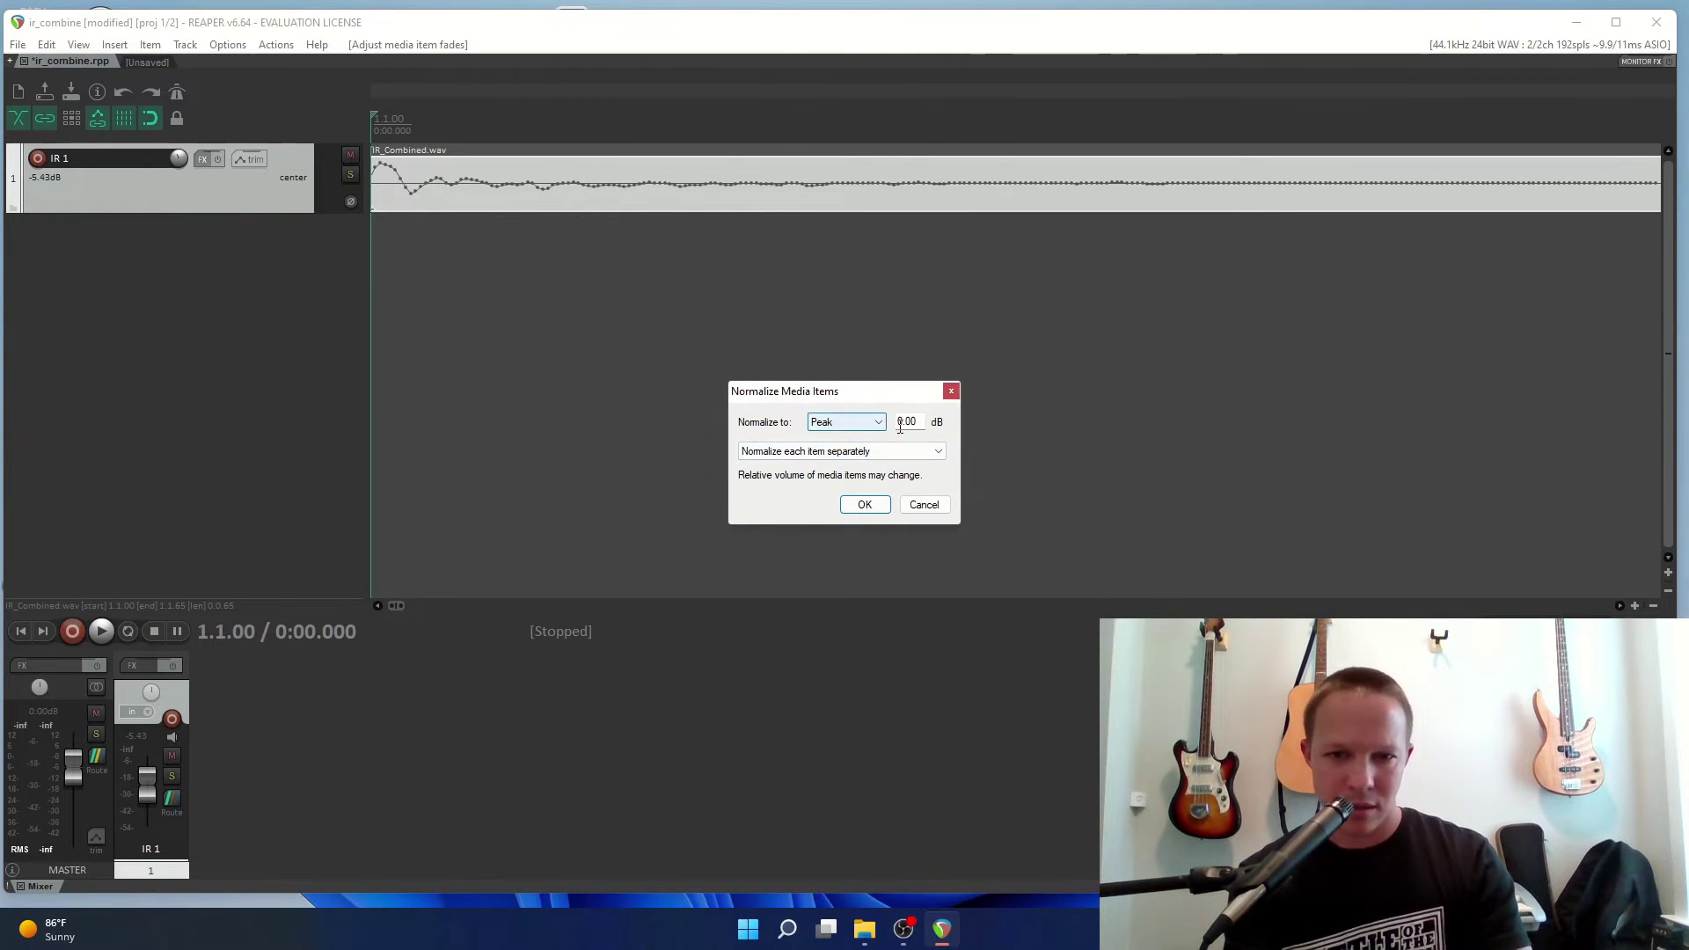
pyautogui.click(864, 506)
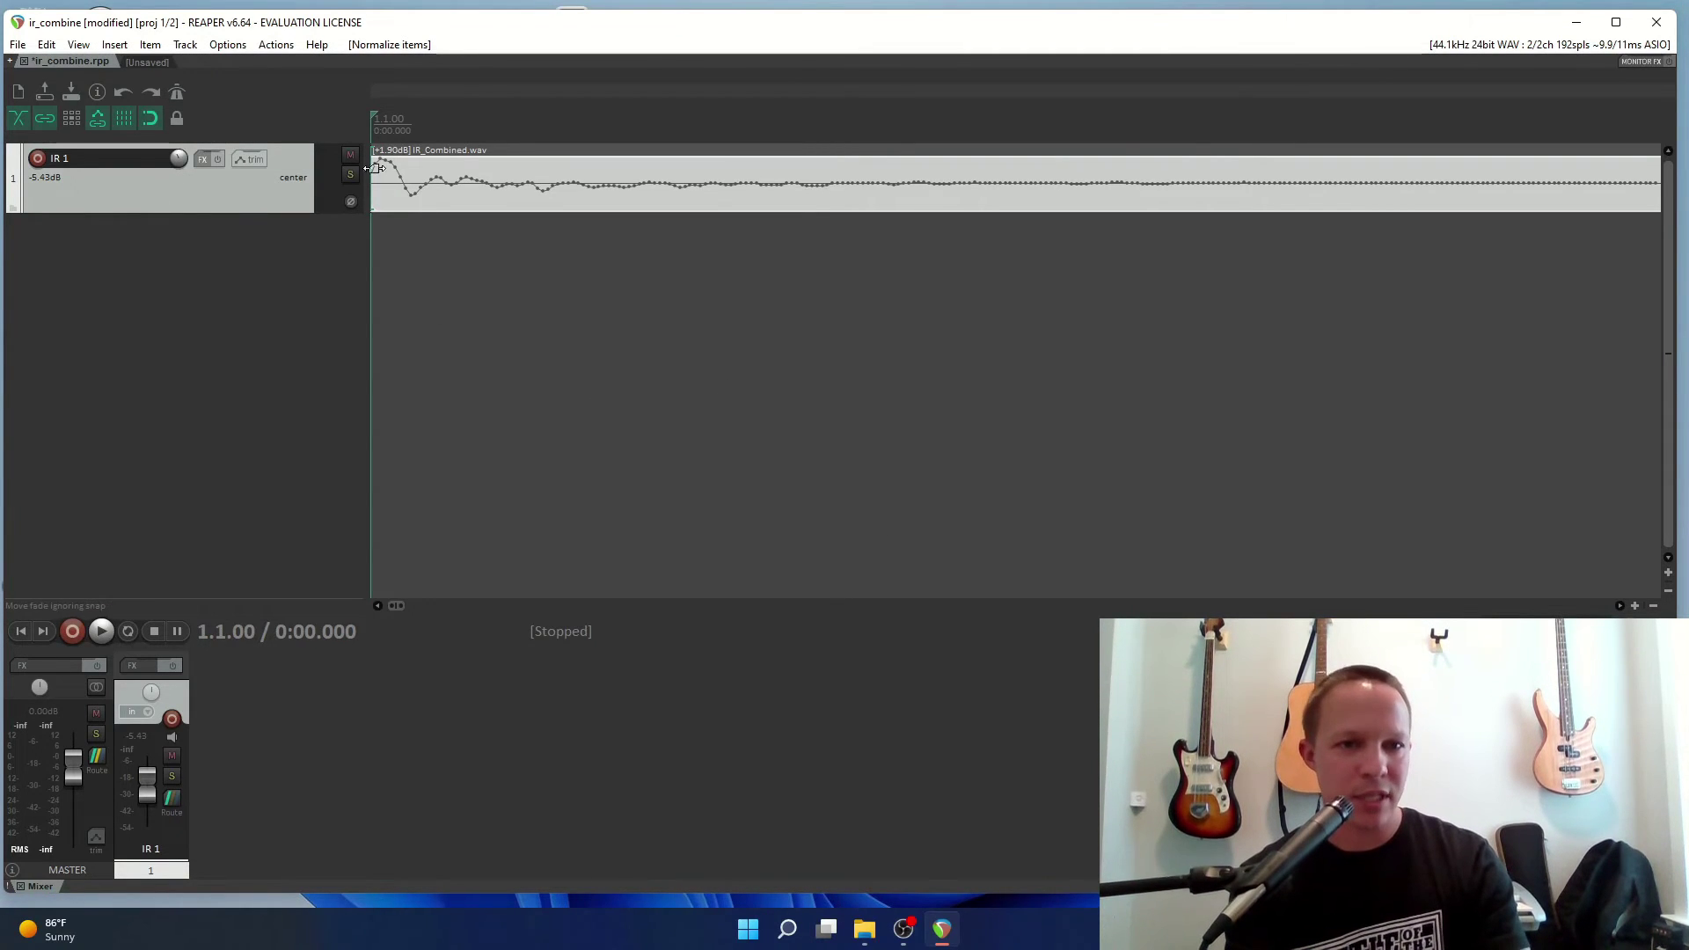
pyautogui.scroll(3, 380, 161)
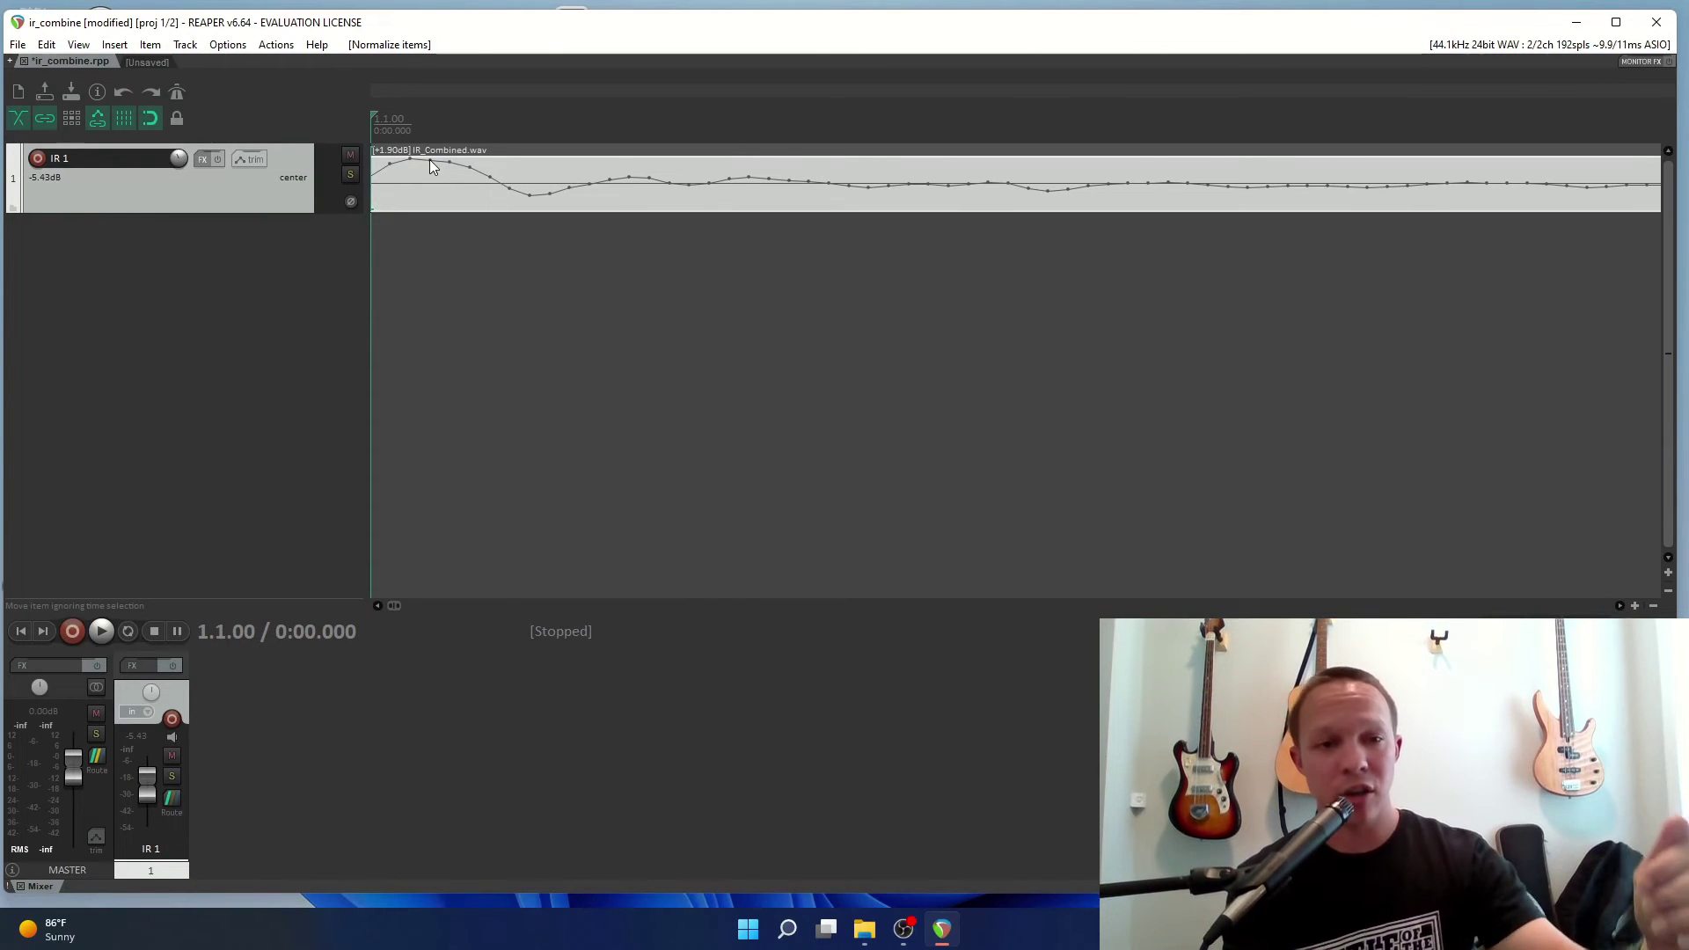
pyautogui.scroll(-5, 436, 204)
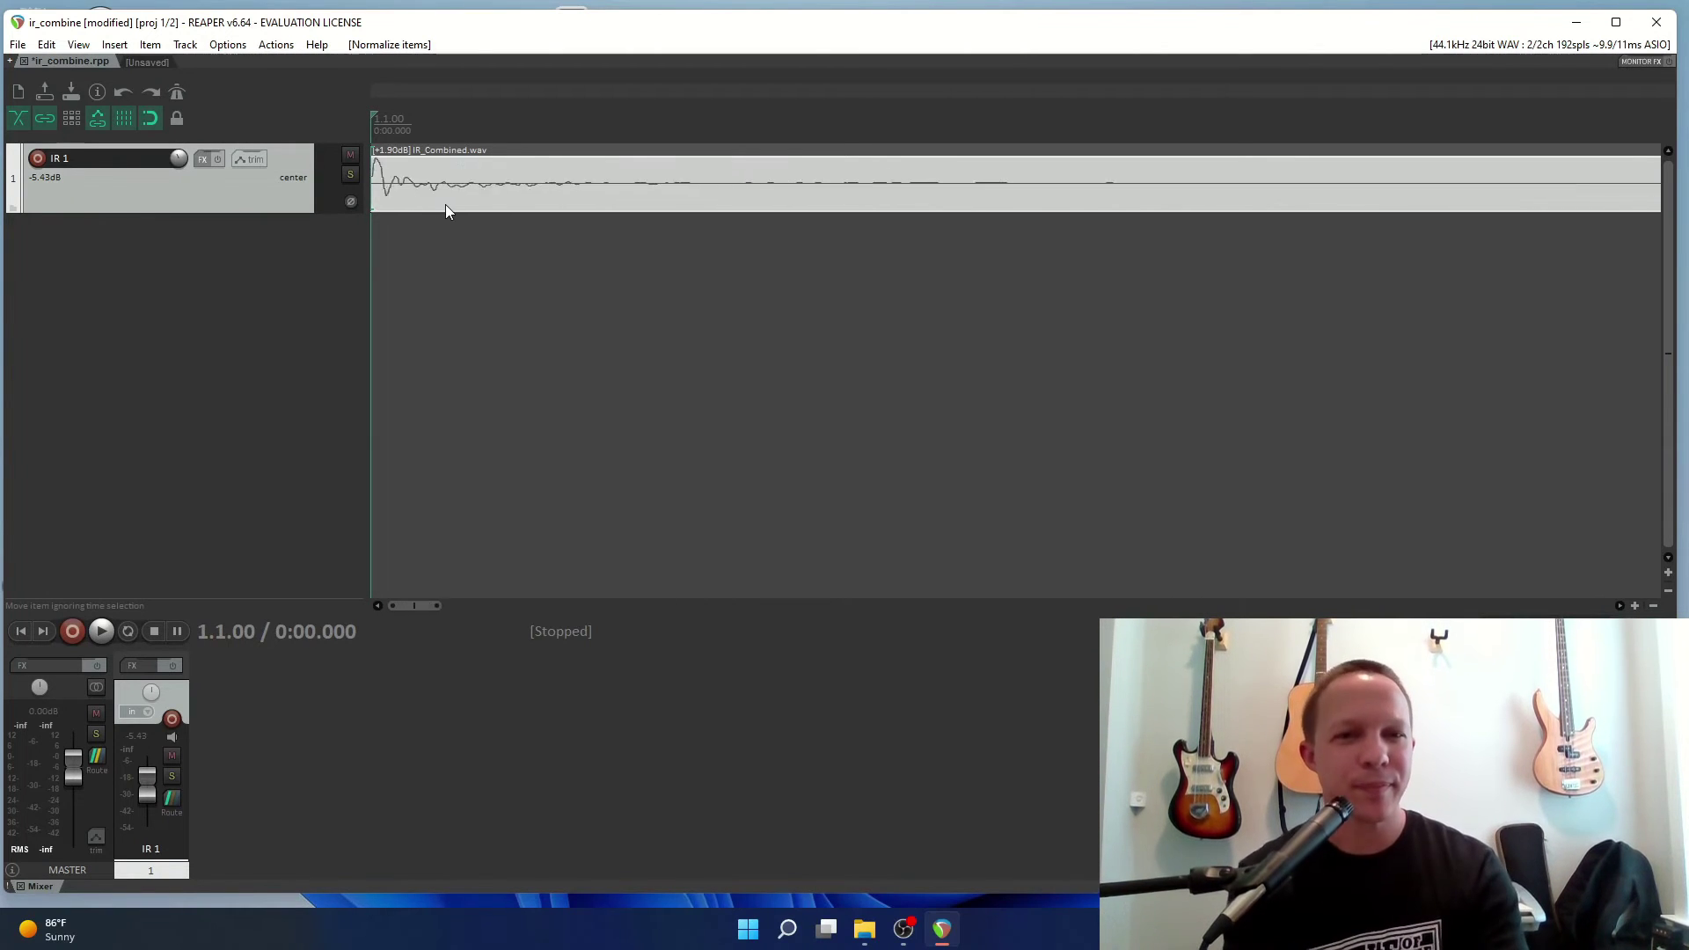
pyautogui.scroll(-2, 880, 275)
pyautogui.scroll(5, 836, 280)
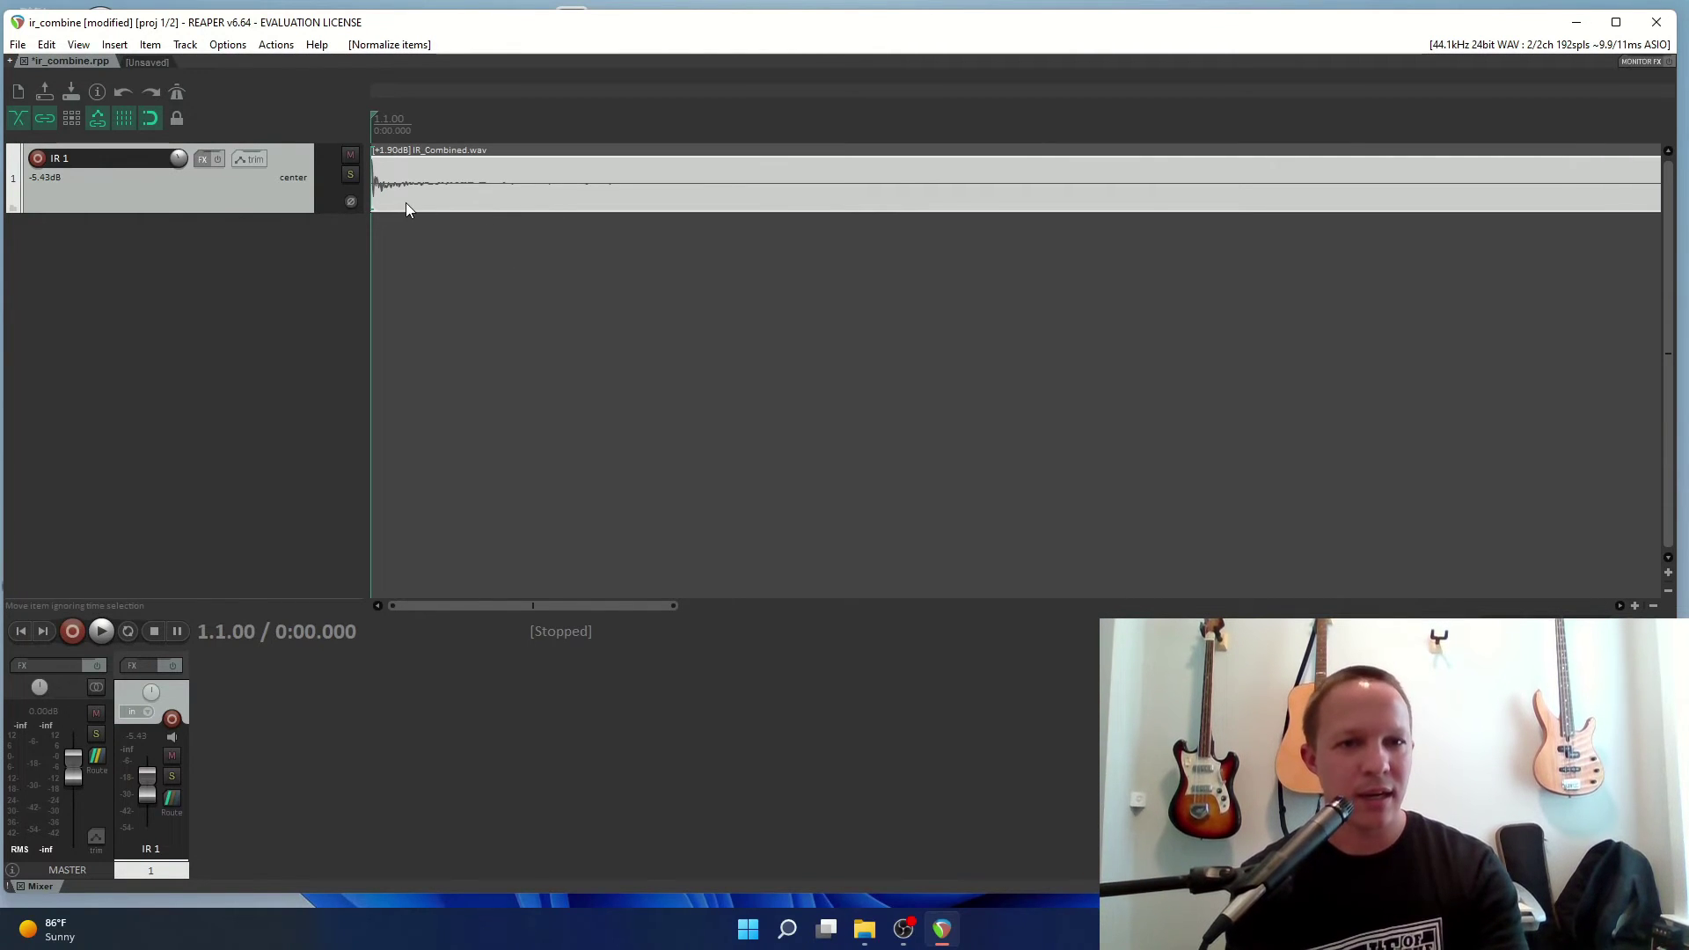
pyautogui.click(17, 44)
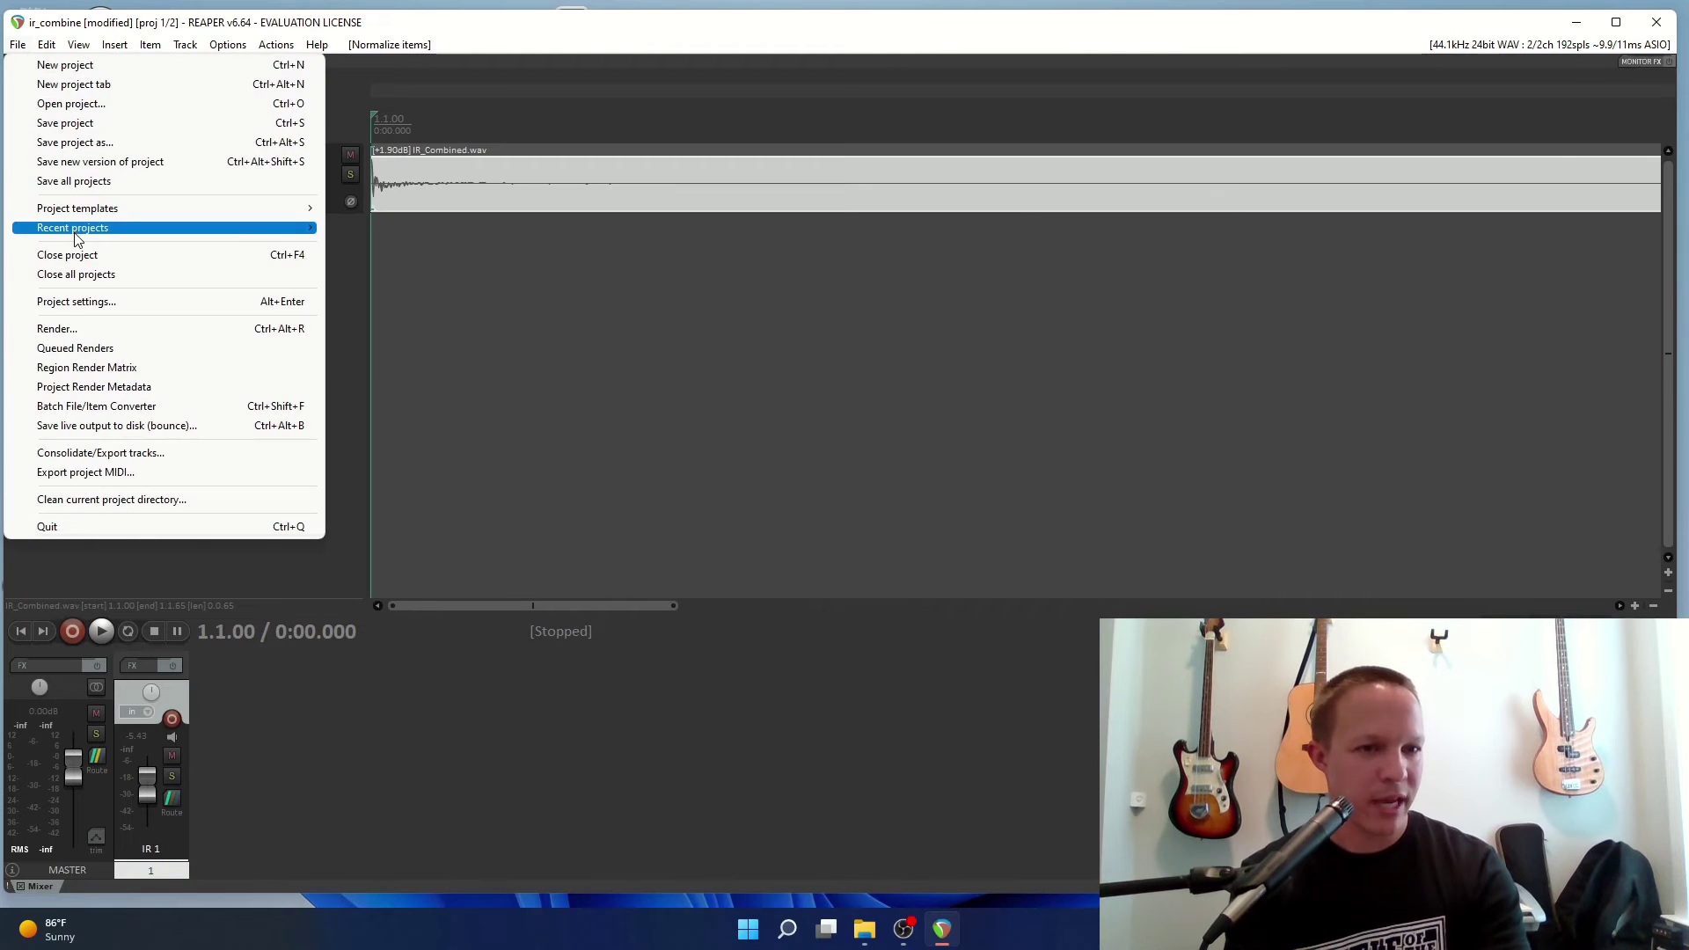
pyautogui.click(57, 329)
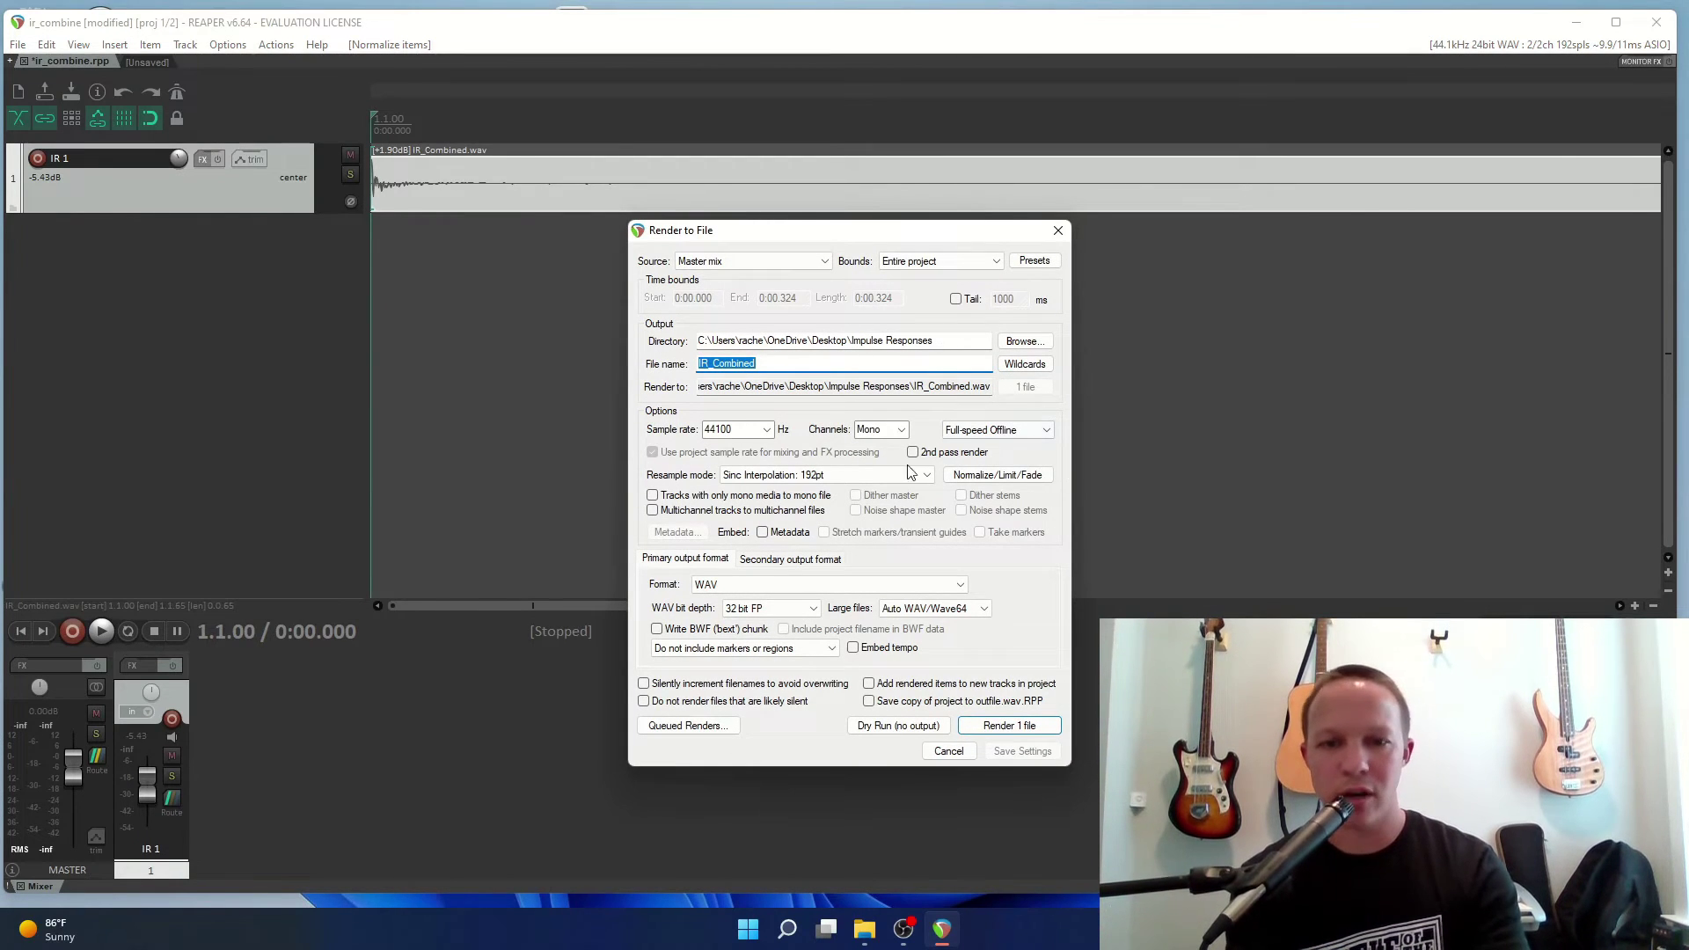
pyautogui.click(949, 749)
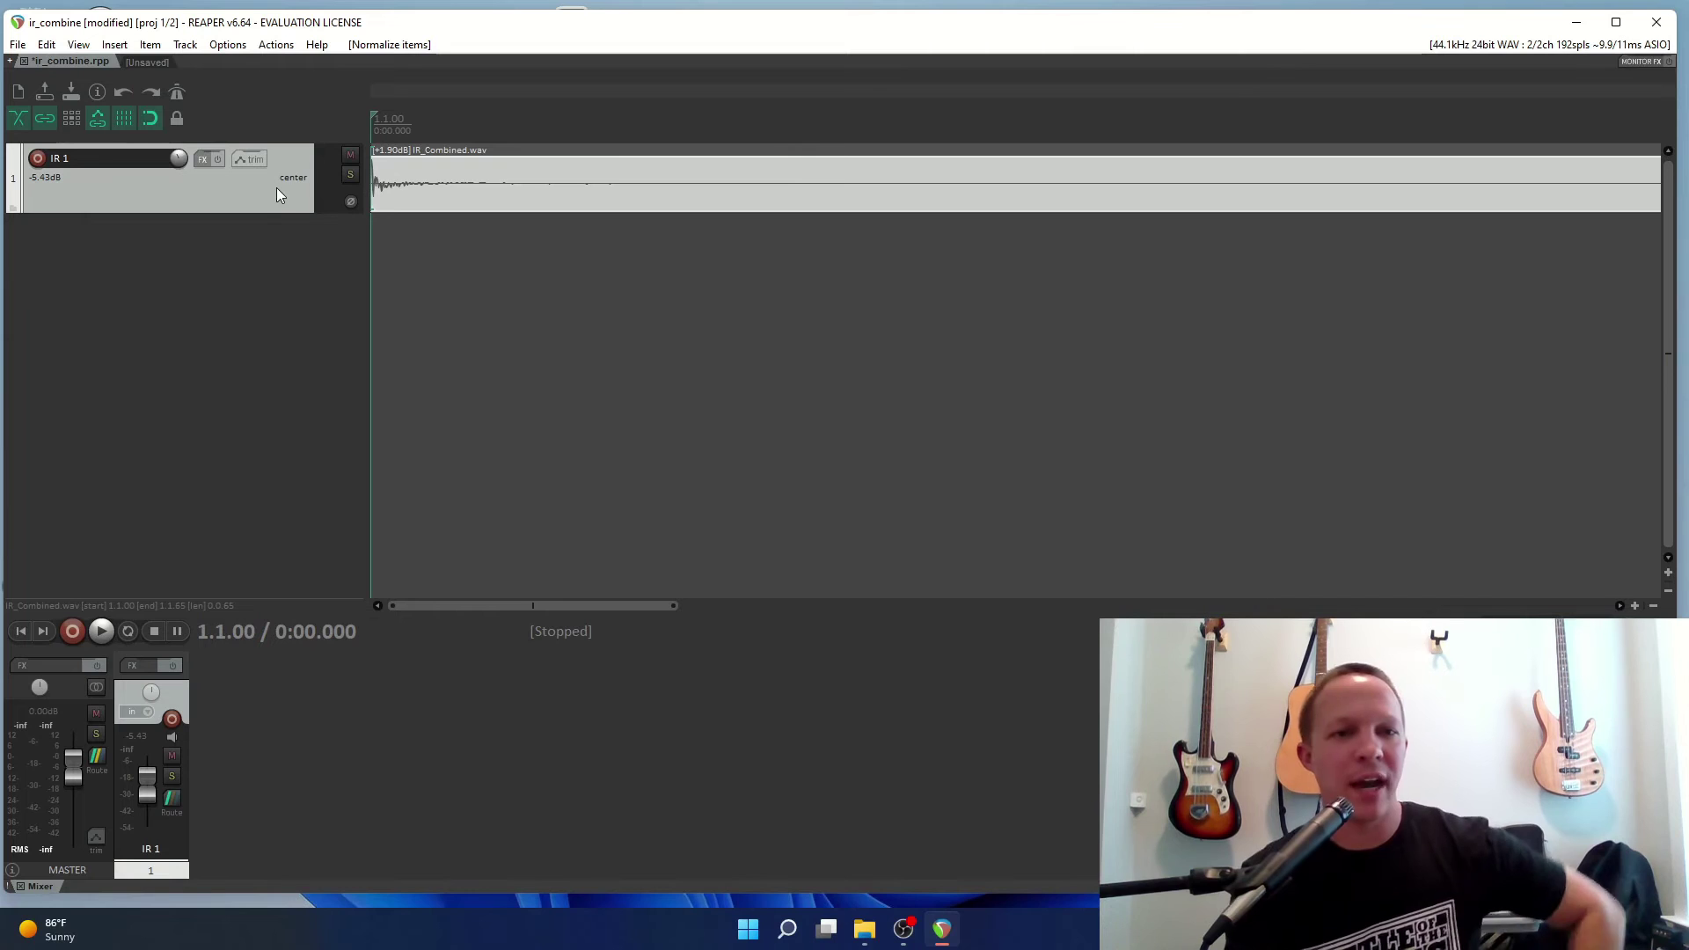
# Add VST: ReaEQ (Cockos) to track IR 1 from the FX browser filtered for 'rea'.
pyautogui.click(203, 159)
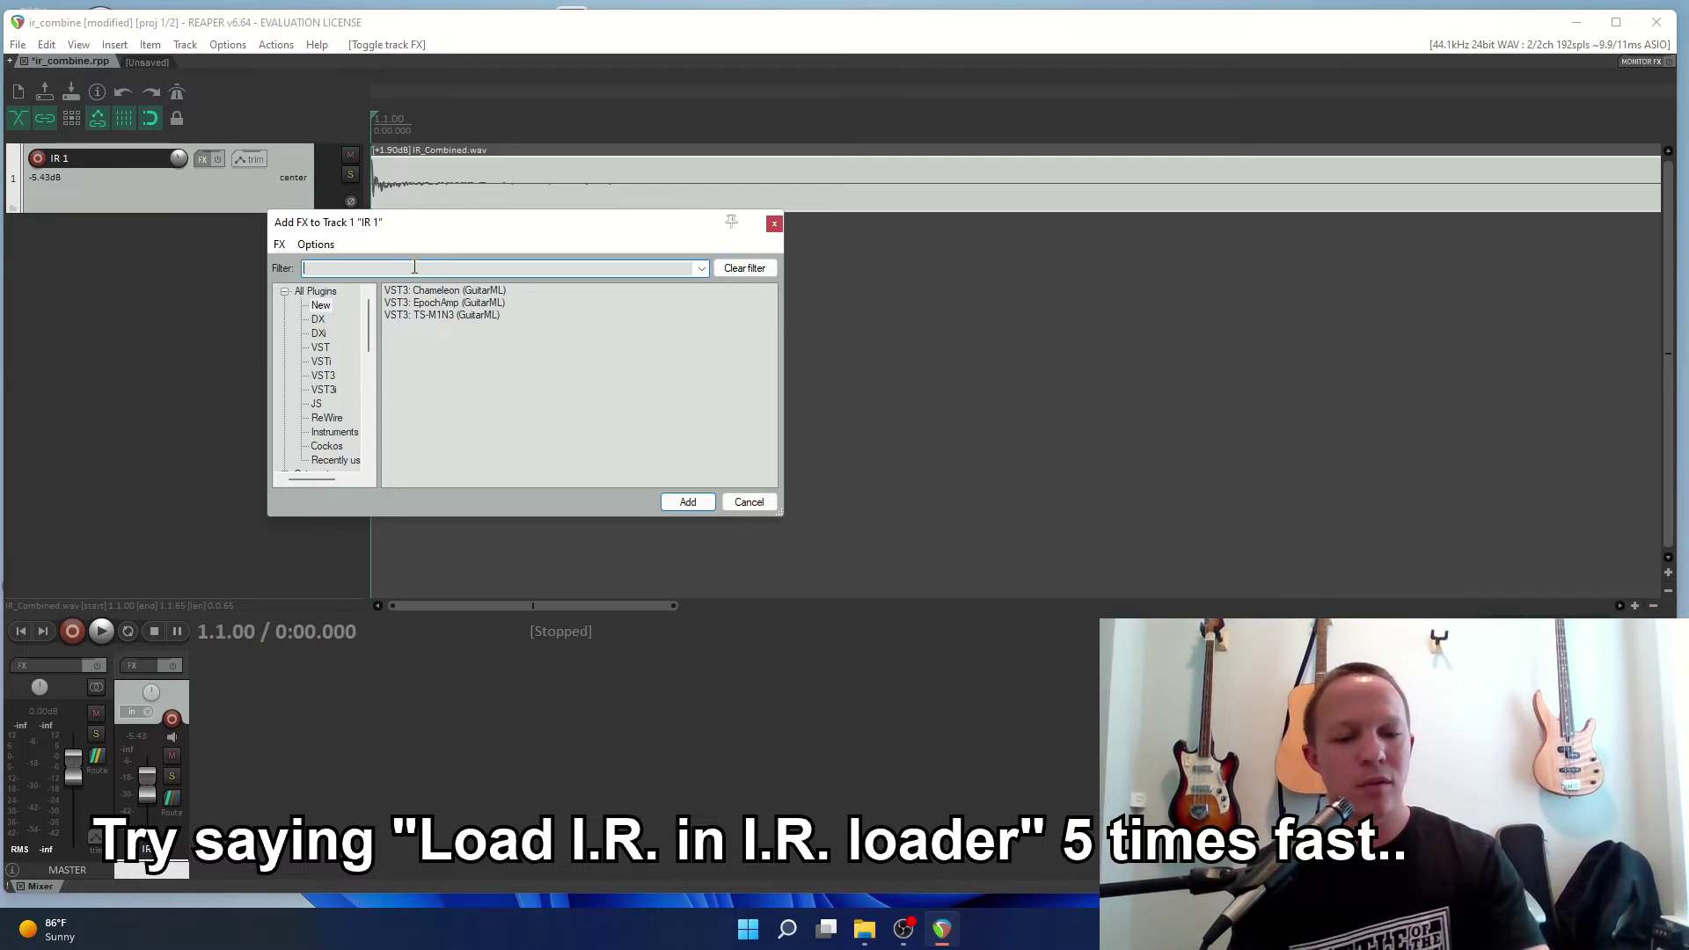
pyautogui.click(315, 291)
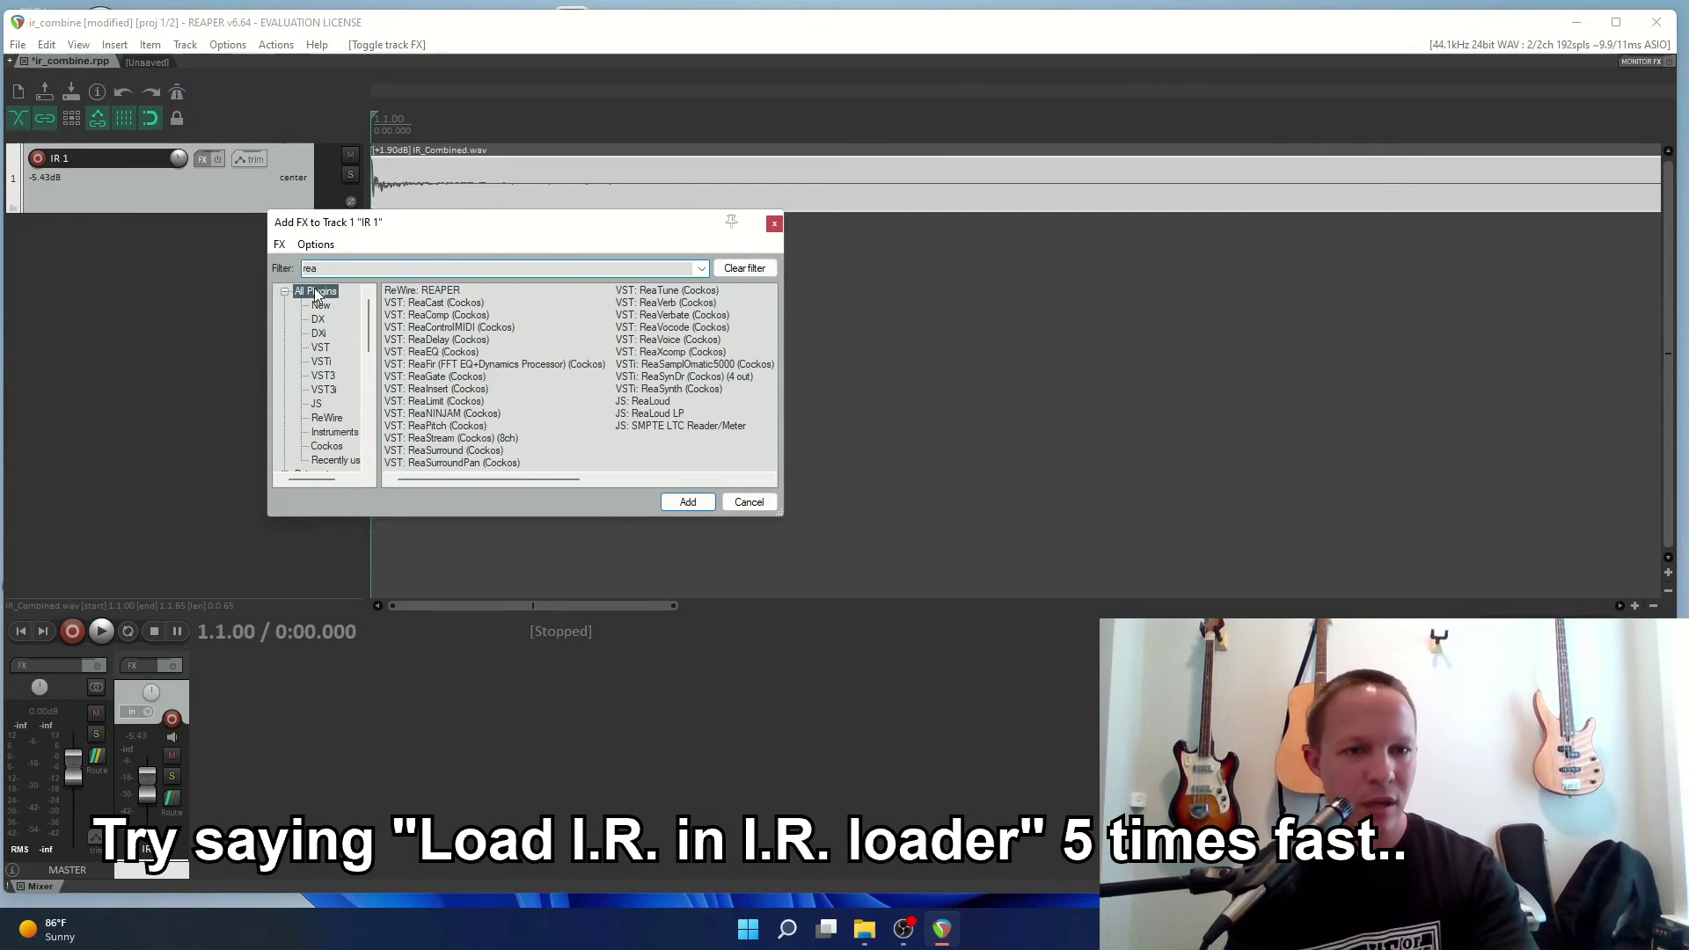
pyautogui.doubleClick(464, 352)
# Load ReaEQ's EQ_Example preset, giving a 151.4 Hz low shelf at -120.0 dB.
pyautogui.moveTo(343, 76); pyautogui.dragTo(822, 296)
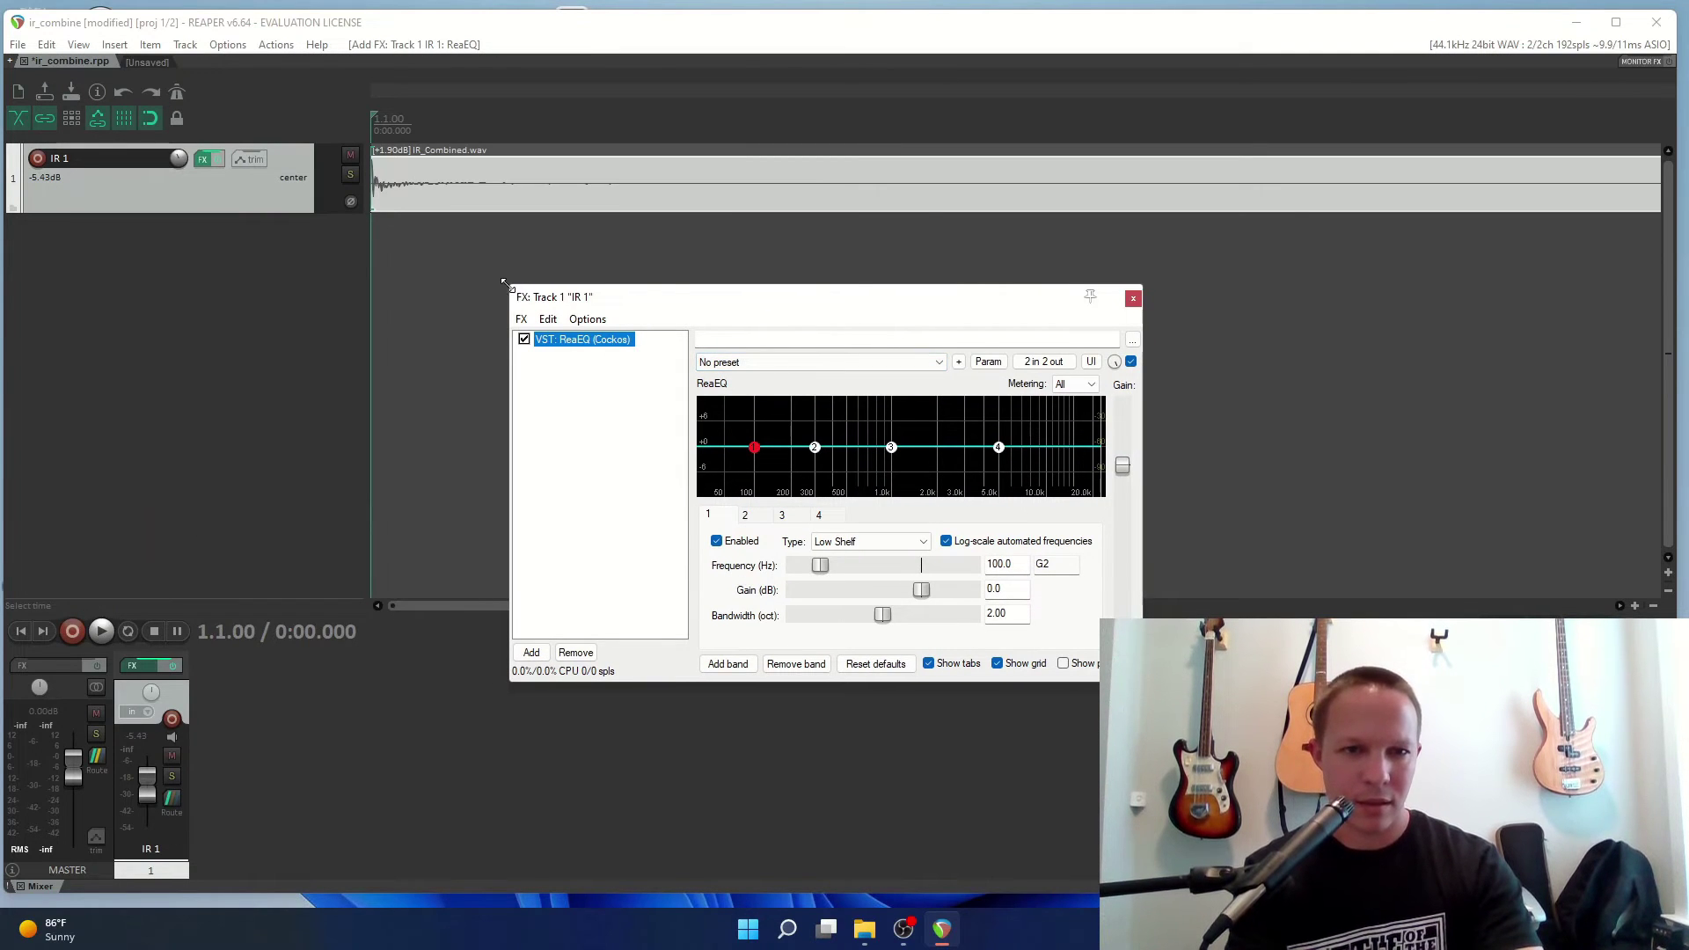
pyautogui.moveTo(510, 286); pyautogui.dragTo(95, 138)
pyautogui.click(938, 215)
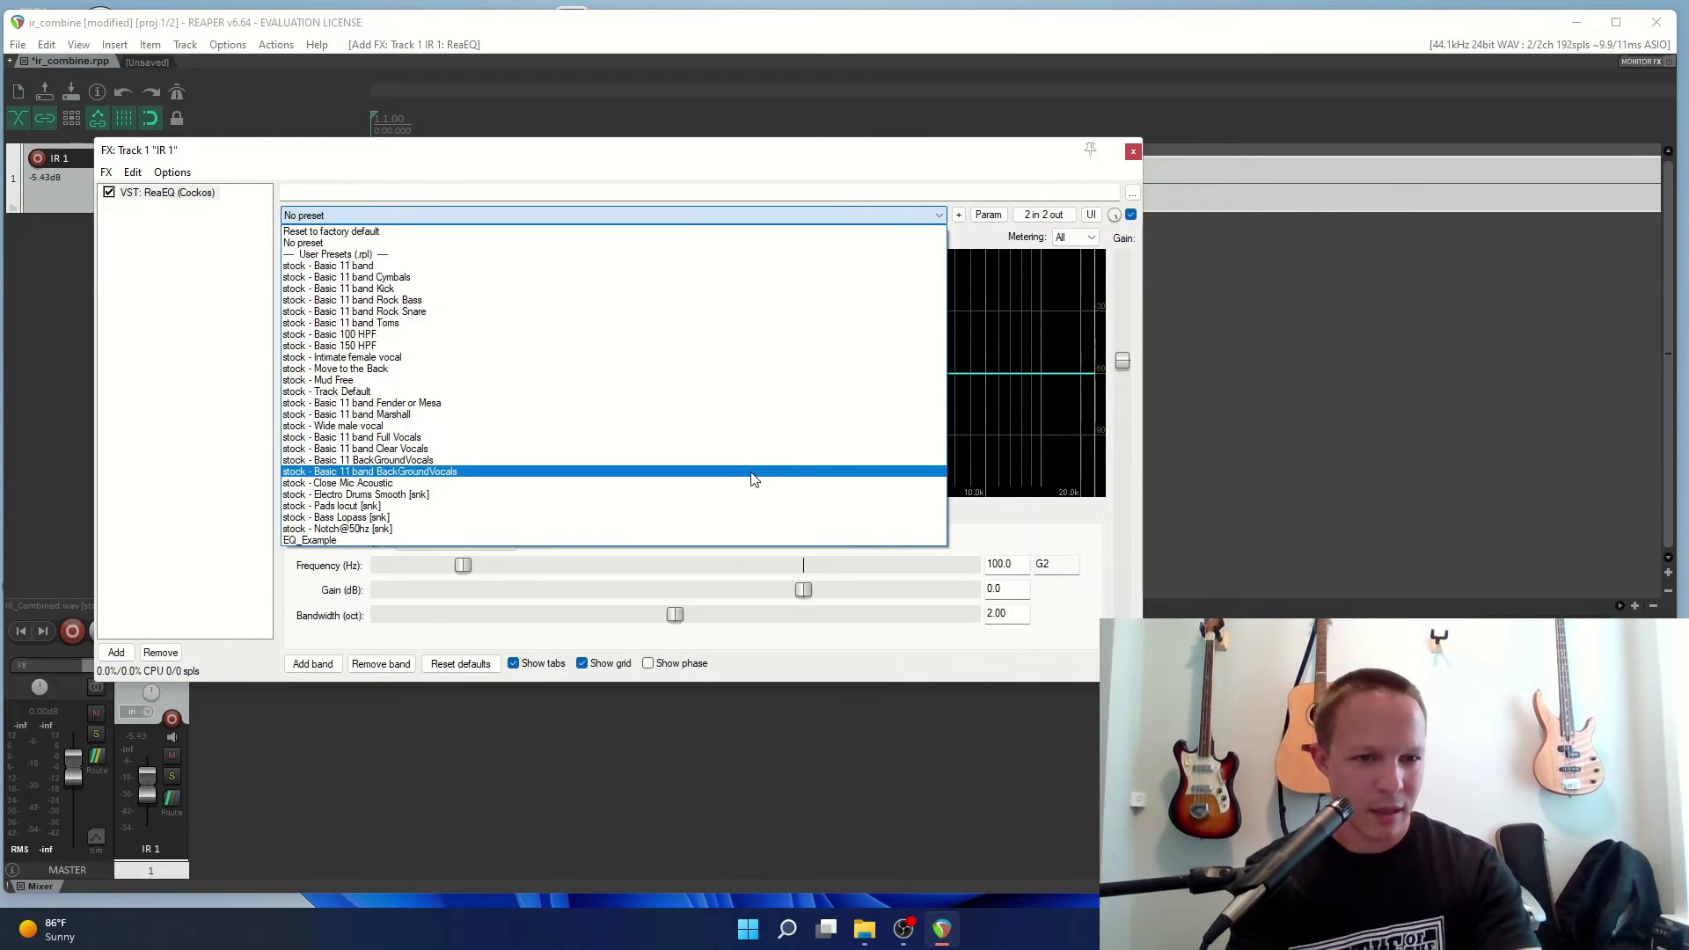
pyautogui.click(508, 540)
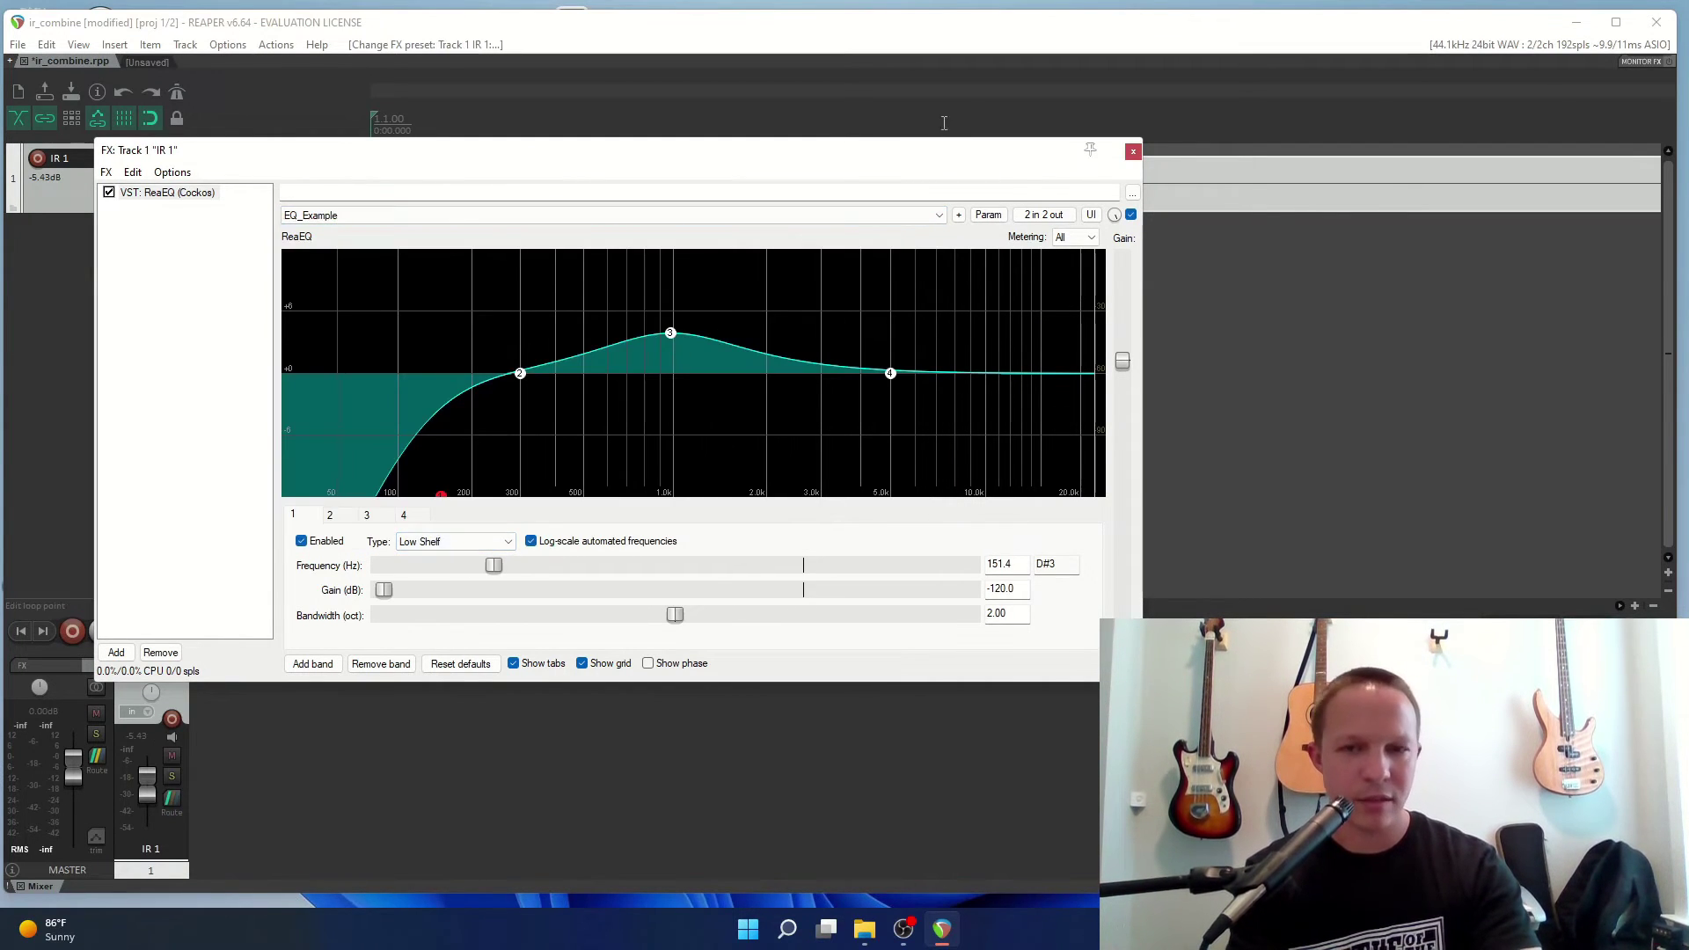
pyautogui.moveTo(928, 154); pyautogui.dragTo(976, 255)
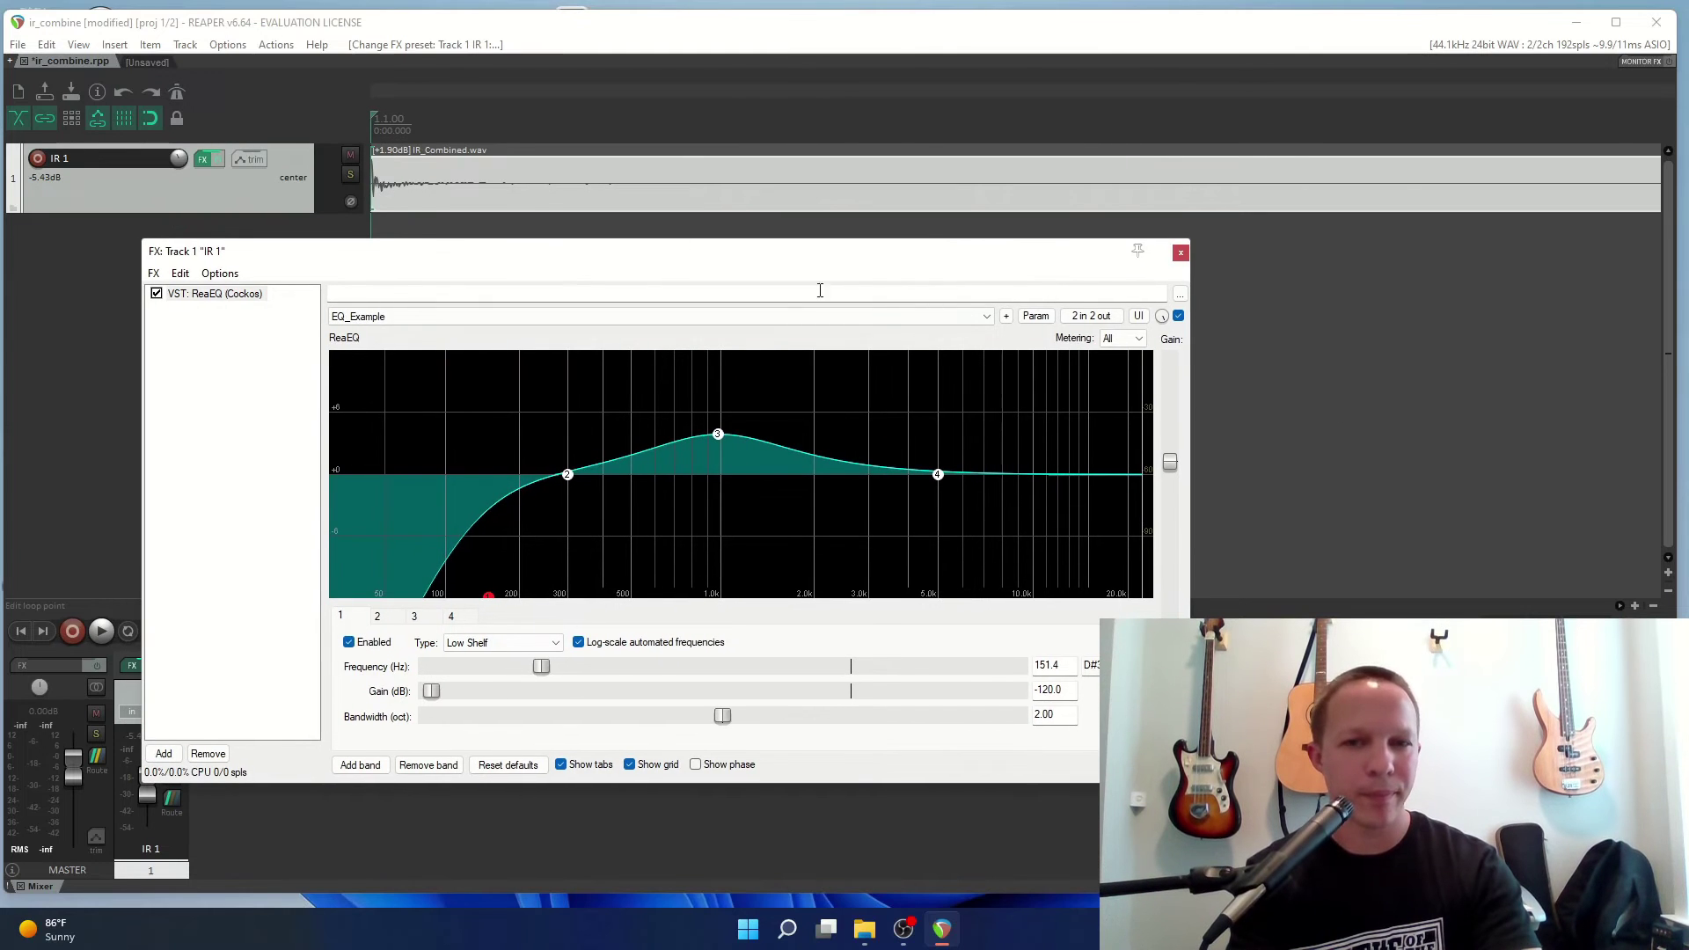
pyautogui.moveTo(1189, 785); pyautogui.dragTo(1025, 703)
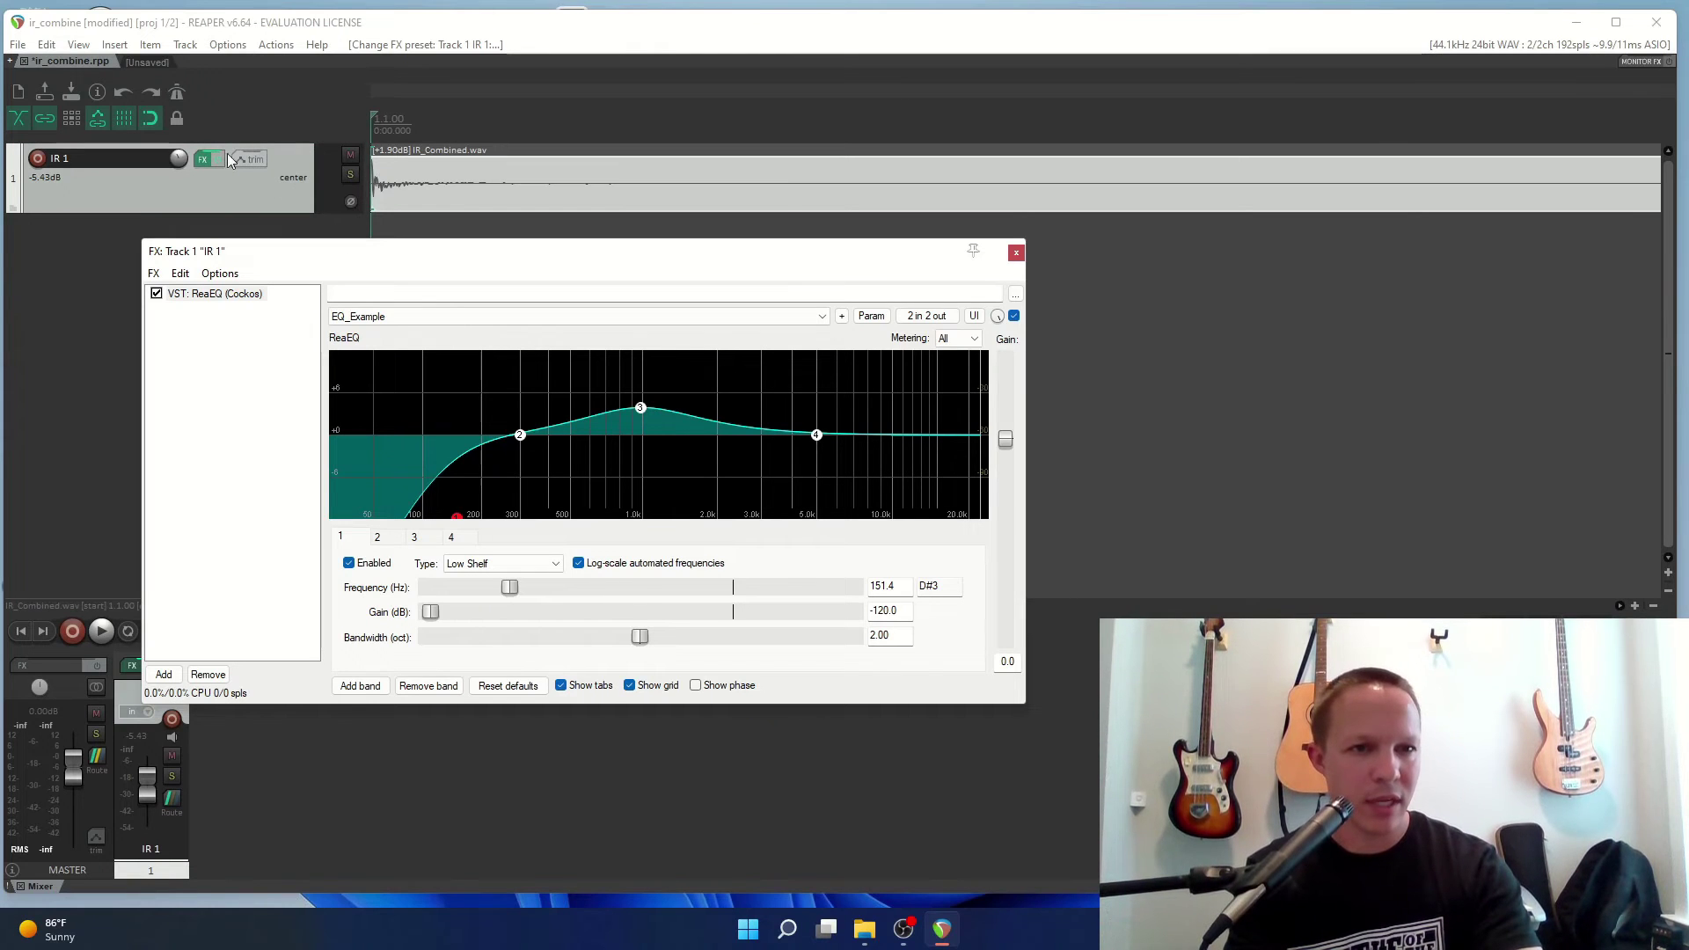
# Render the EQ'd IR from File > Render to IR_Combined_EQ.wav.
pyautogui.click(18, 44)
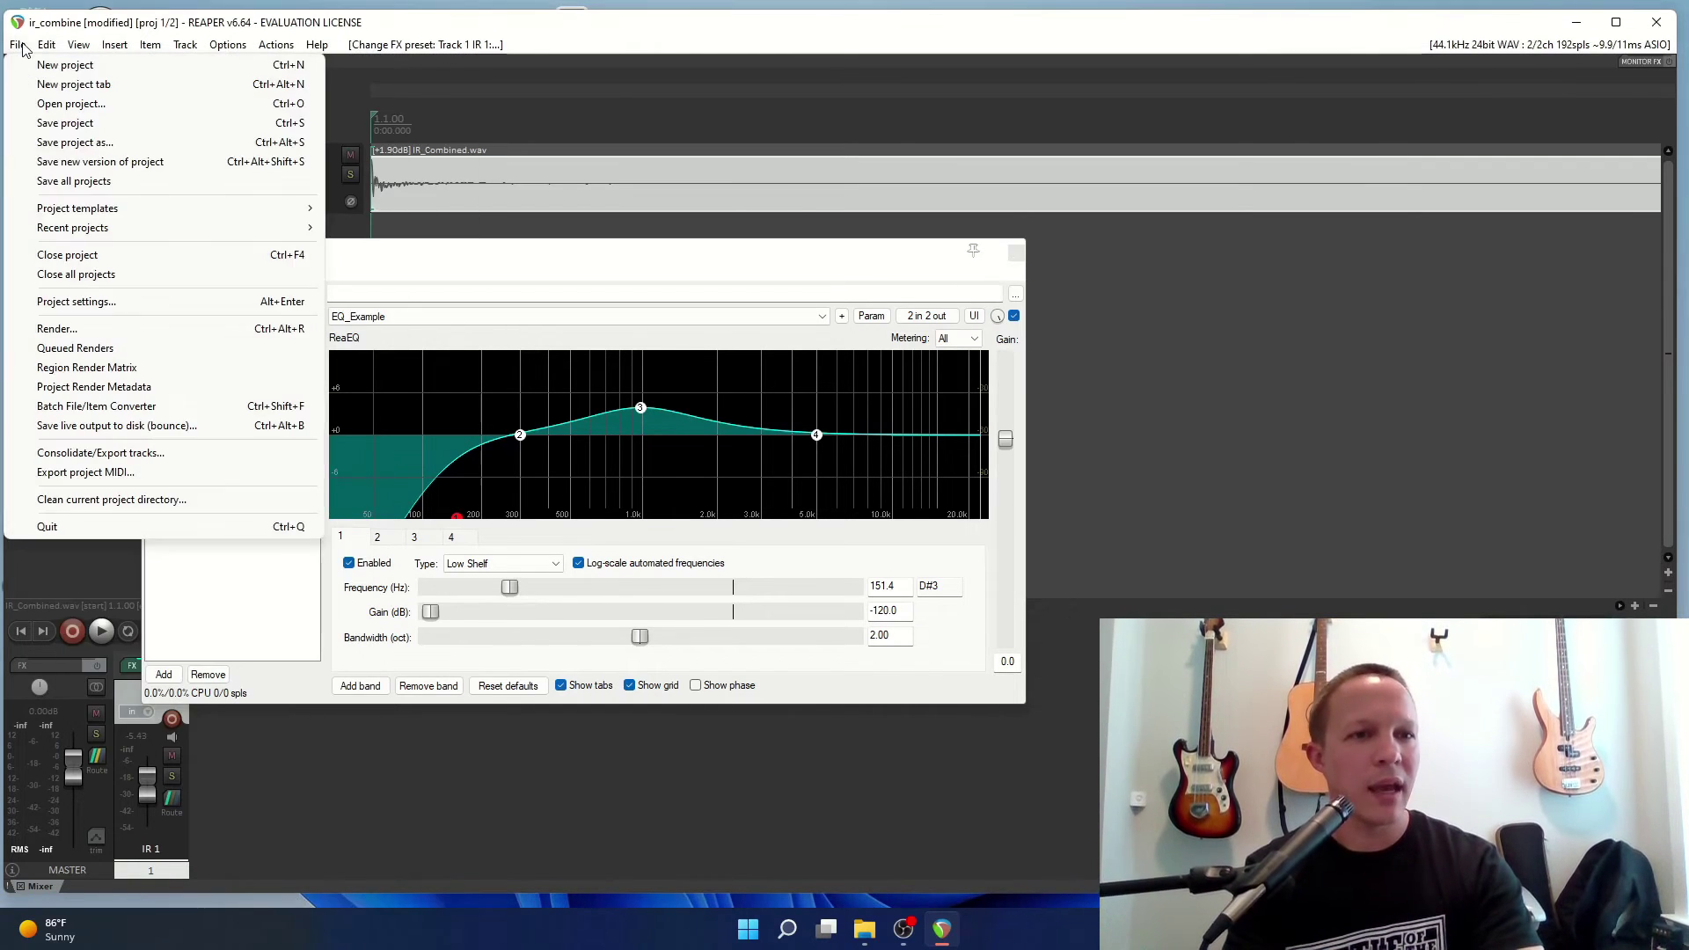
pyautogui.click(59, 328)
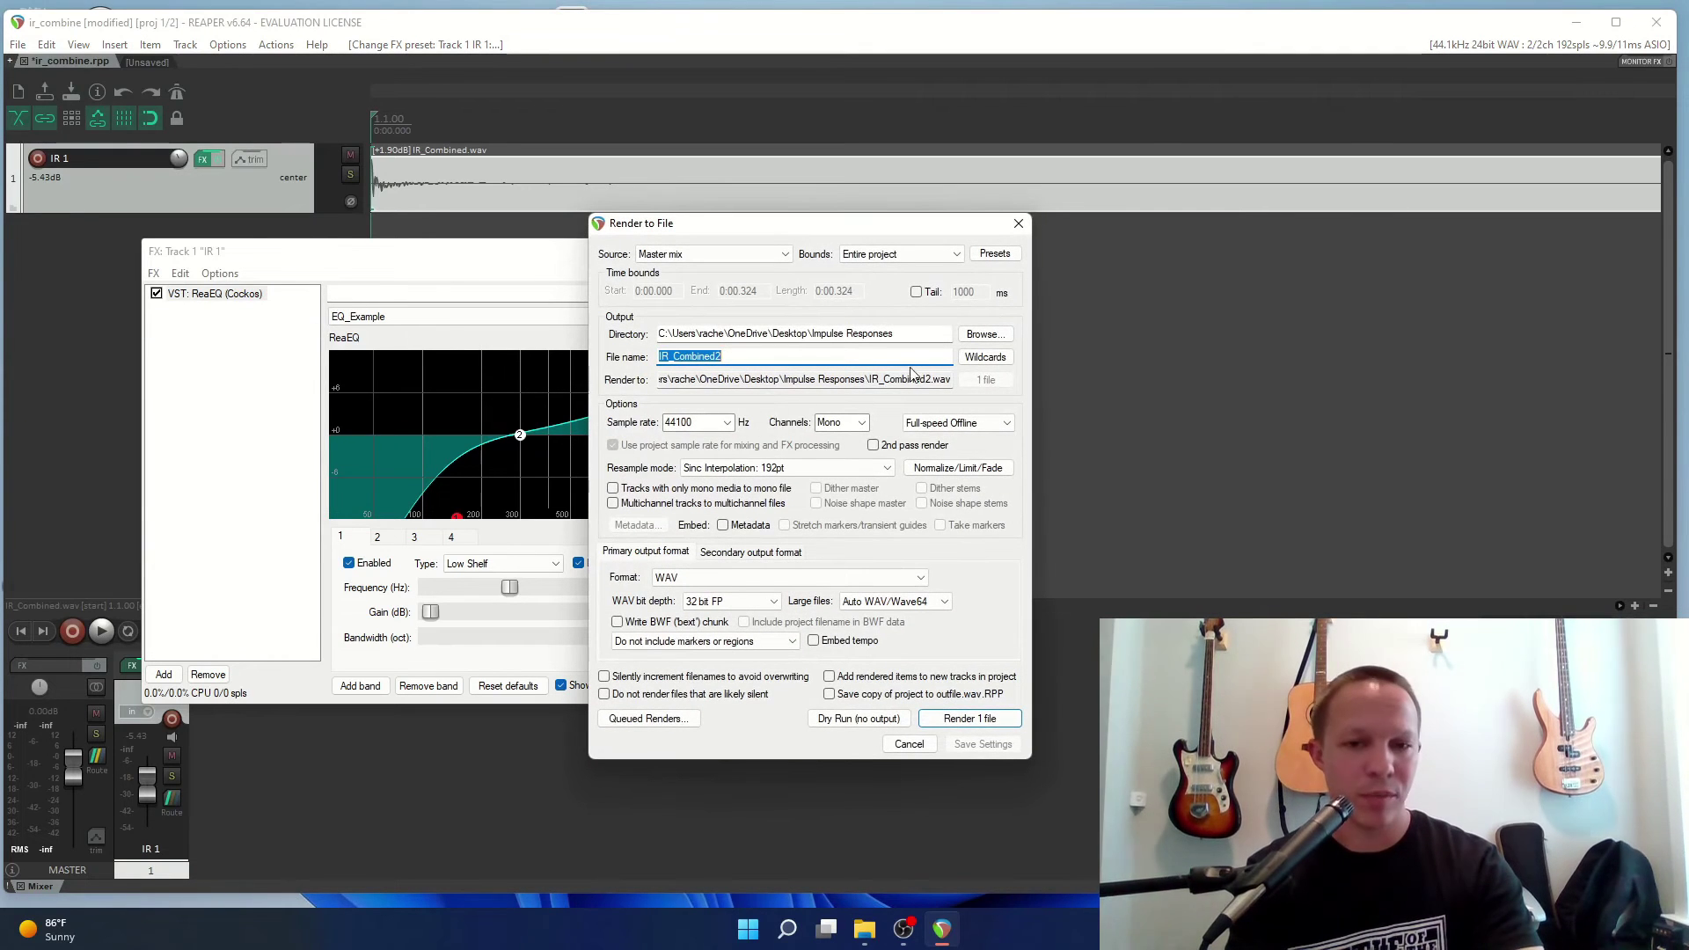
pyautogui.click(767, 356)
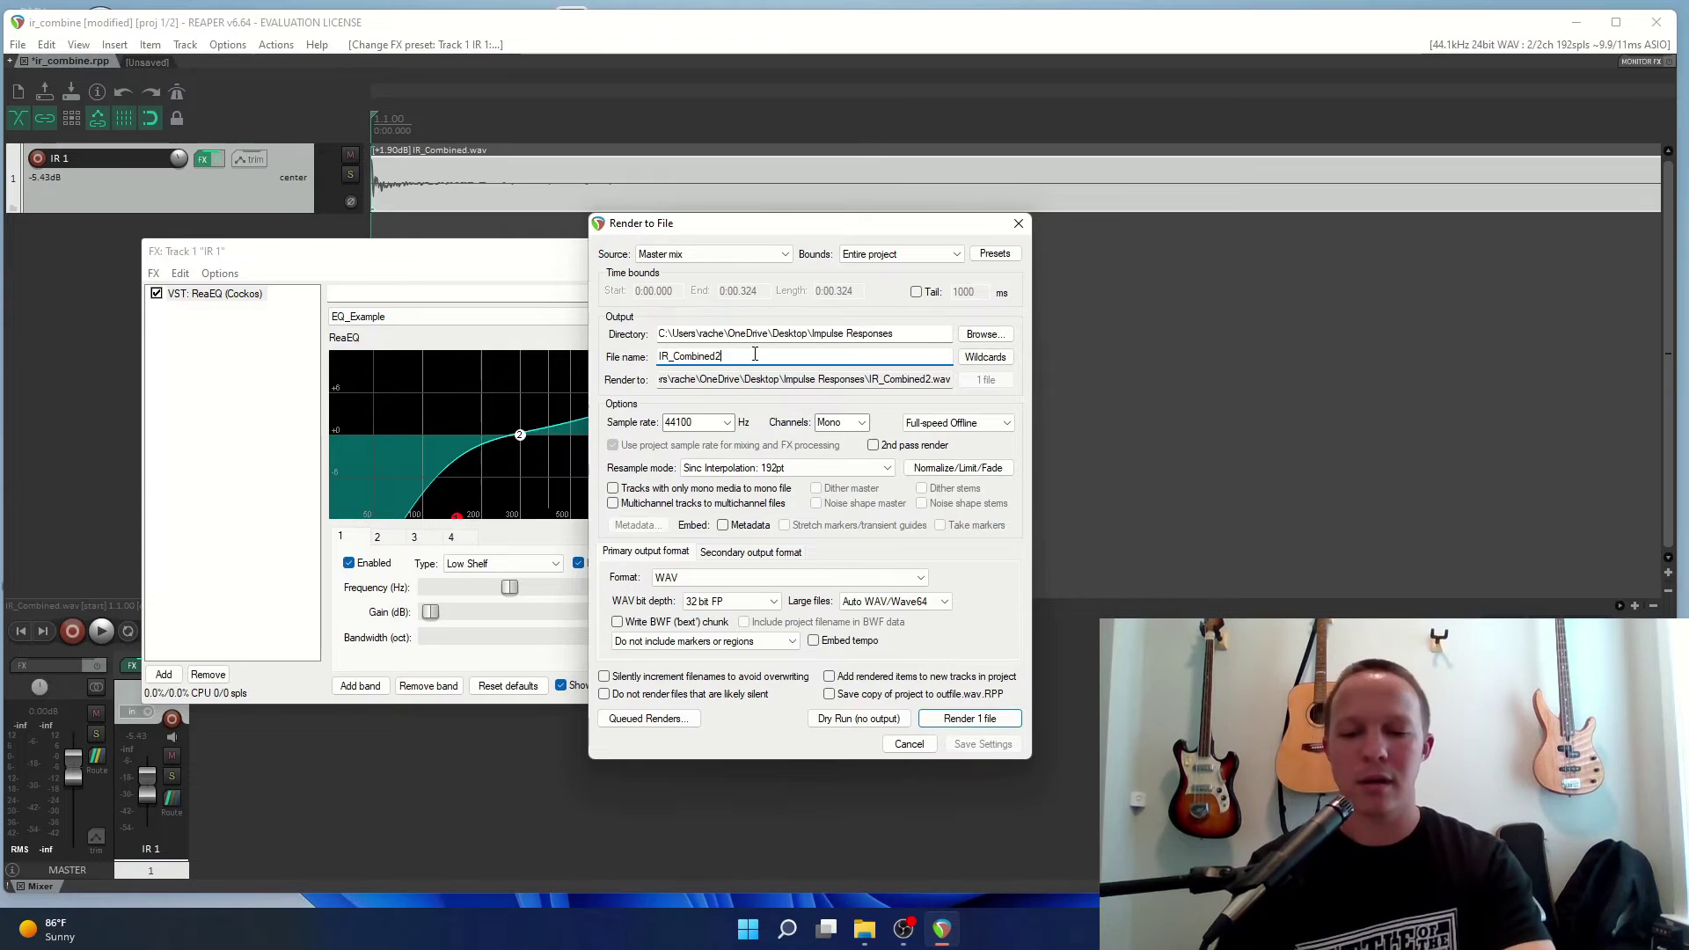
pyautogui.press('BackSpace')
pyautogui.write('_EQ')
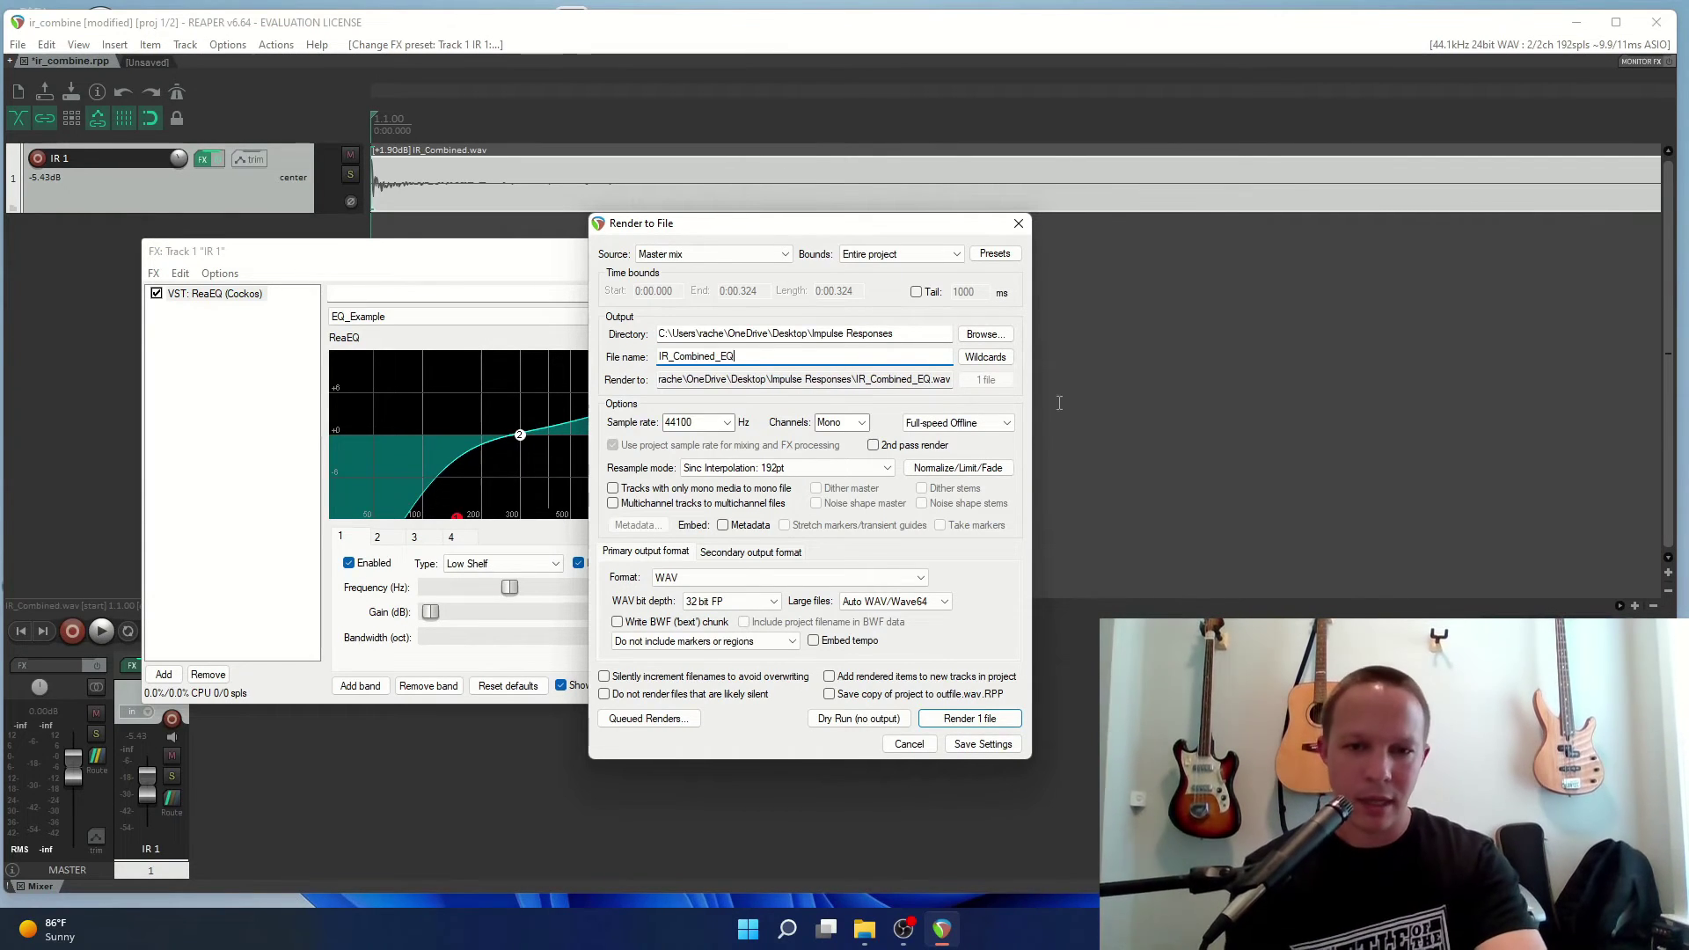
pyautogui.click(969, 718)
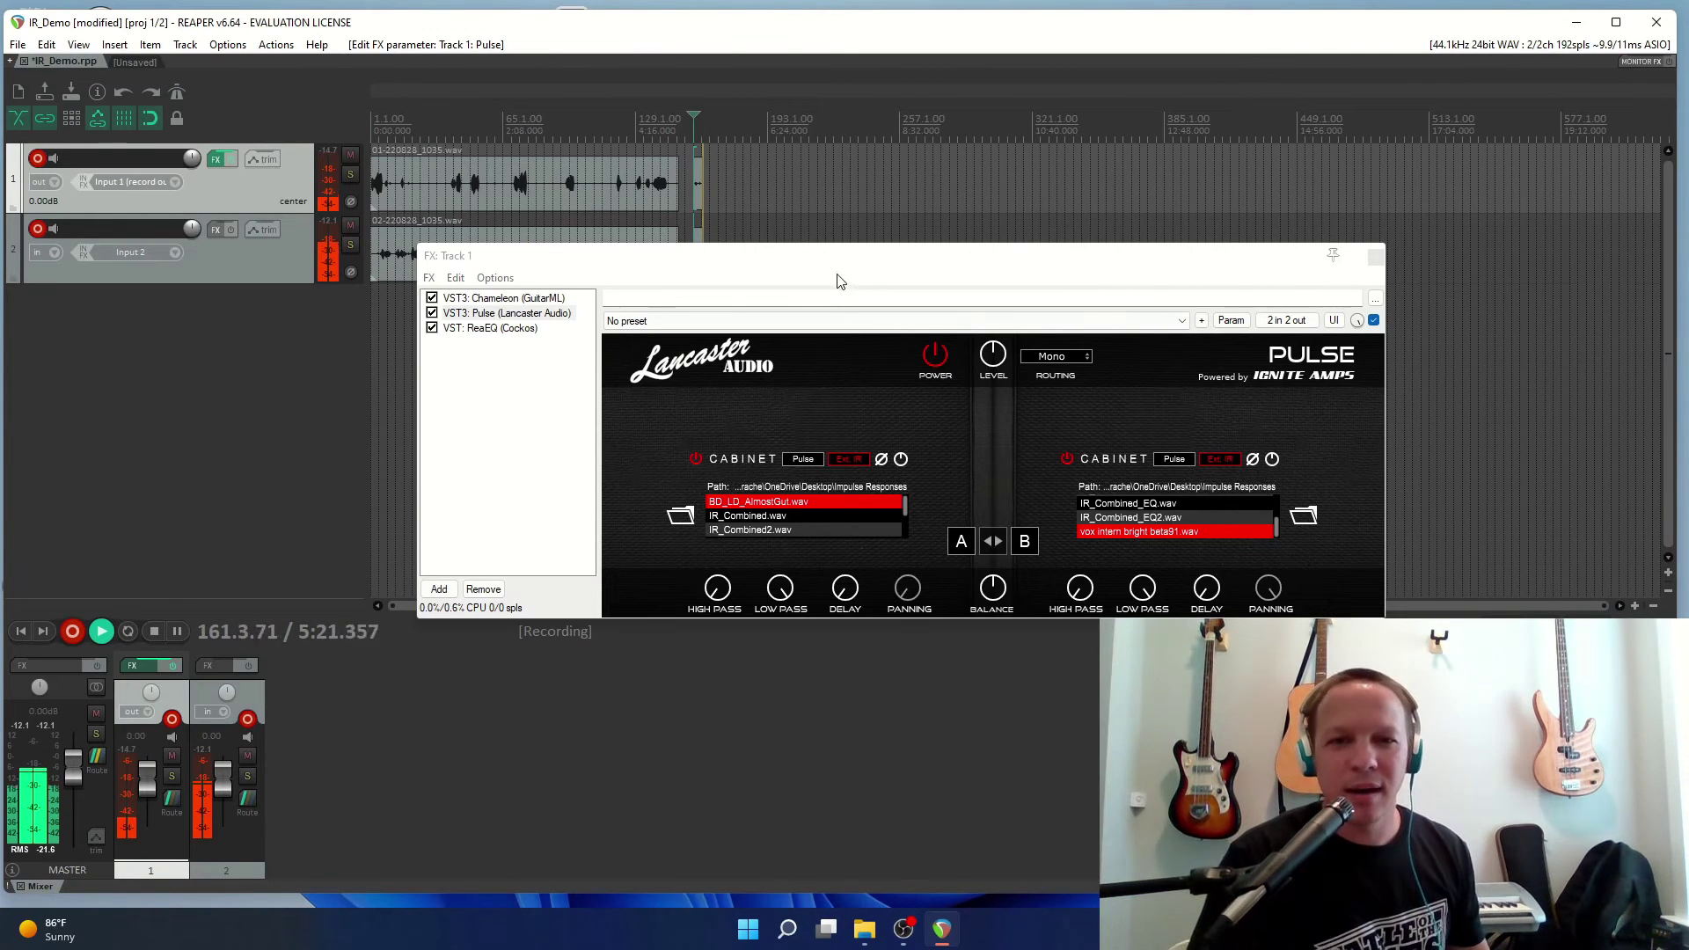
# Check Chameleon, Pulse and ReaEQ in Track 1's FX chain, moving the window lower-right.
pyautogui.click(475, 301)
pyautogui.click(489, 314)
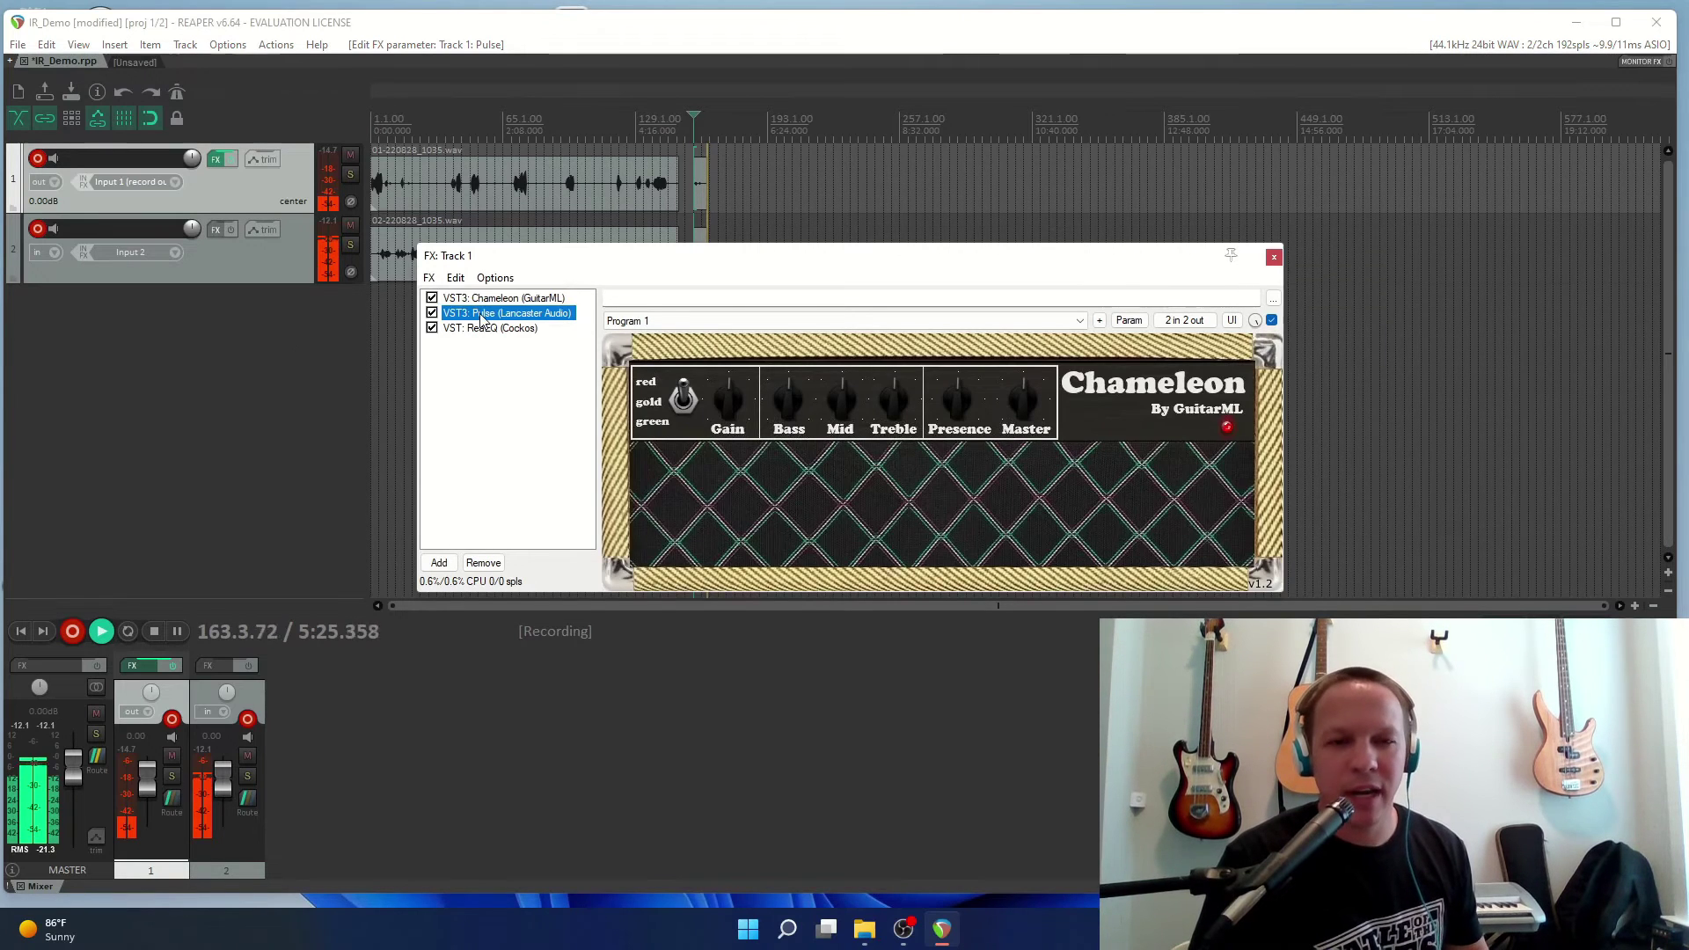
pyautogui.click(519, 329)
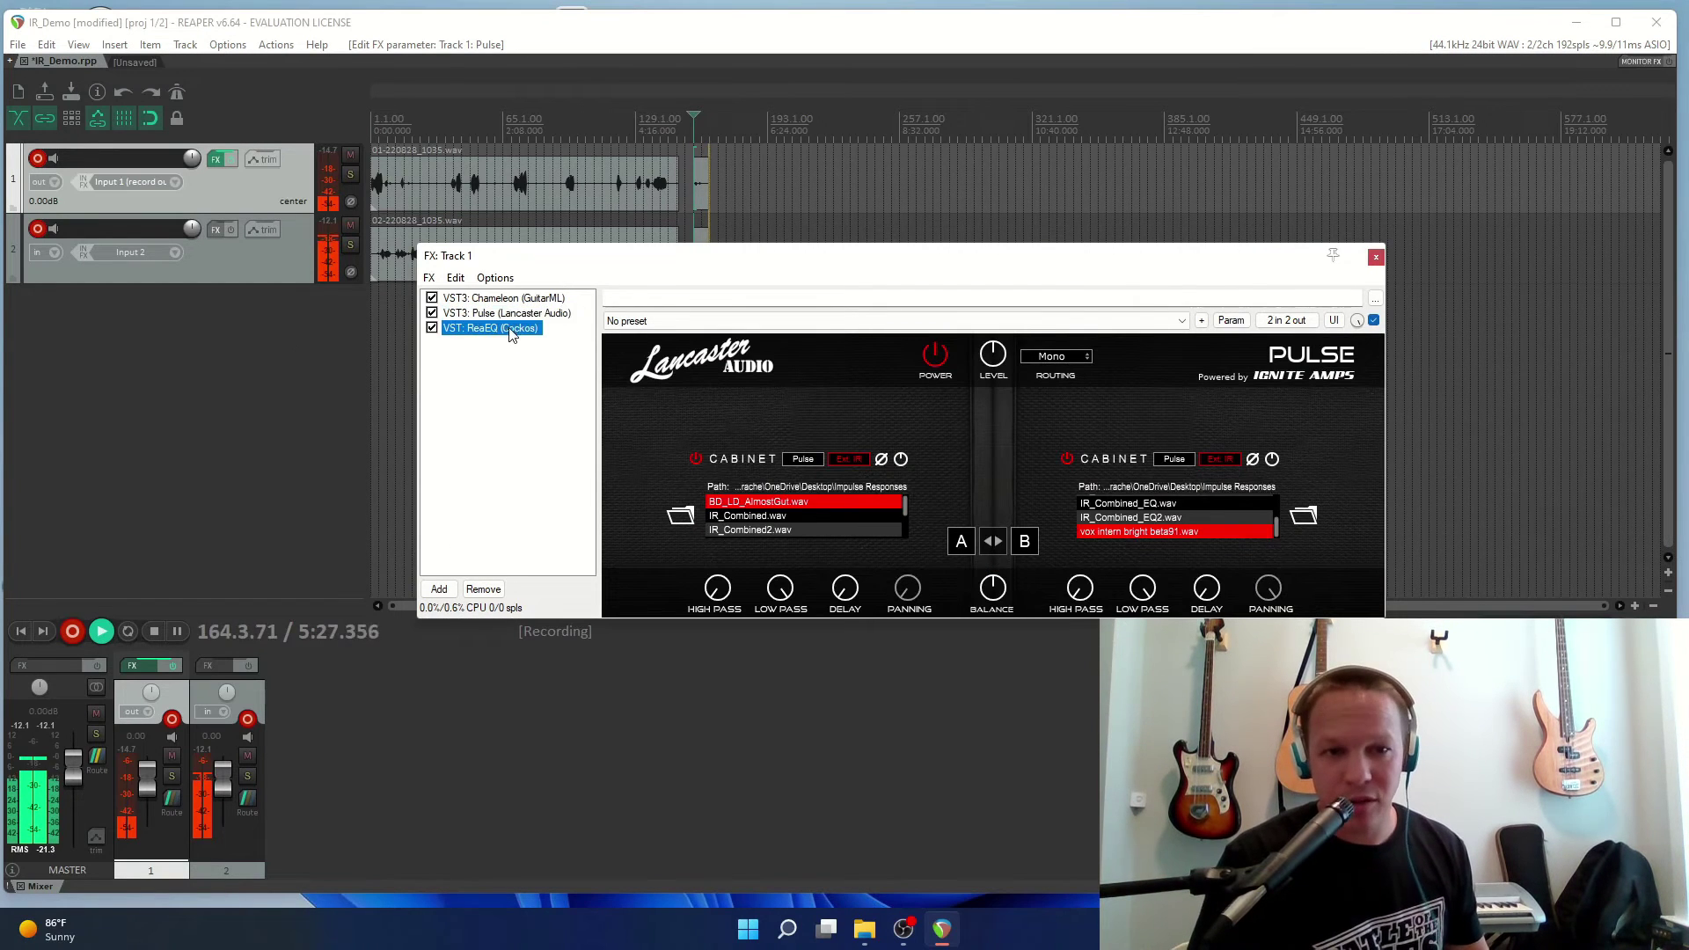
pyautogui.click(497, 298)
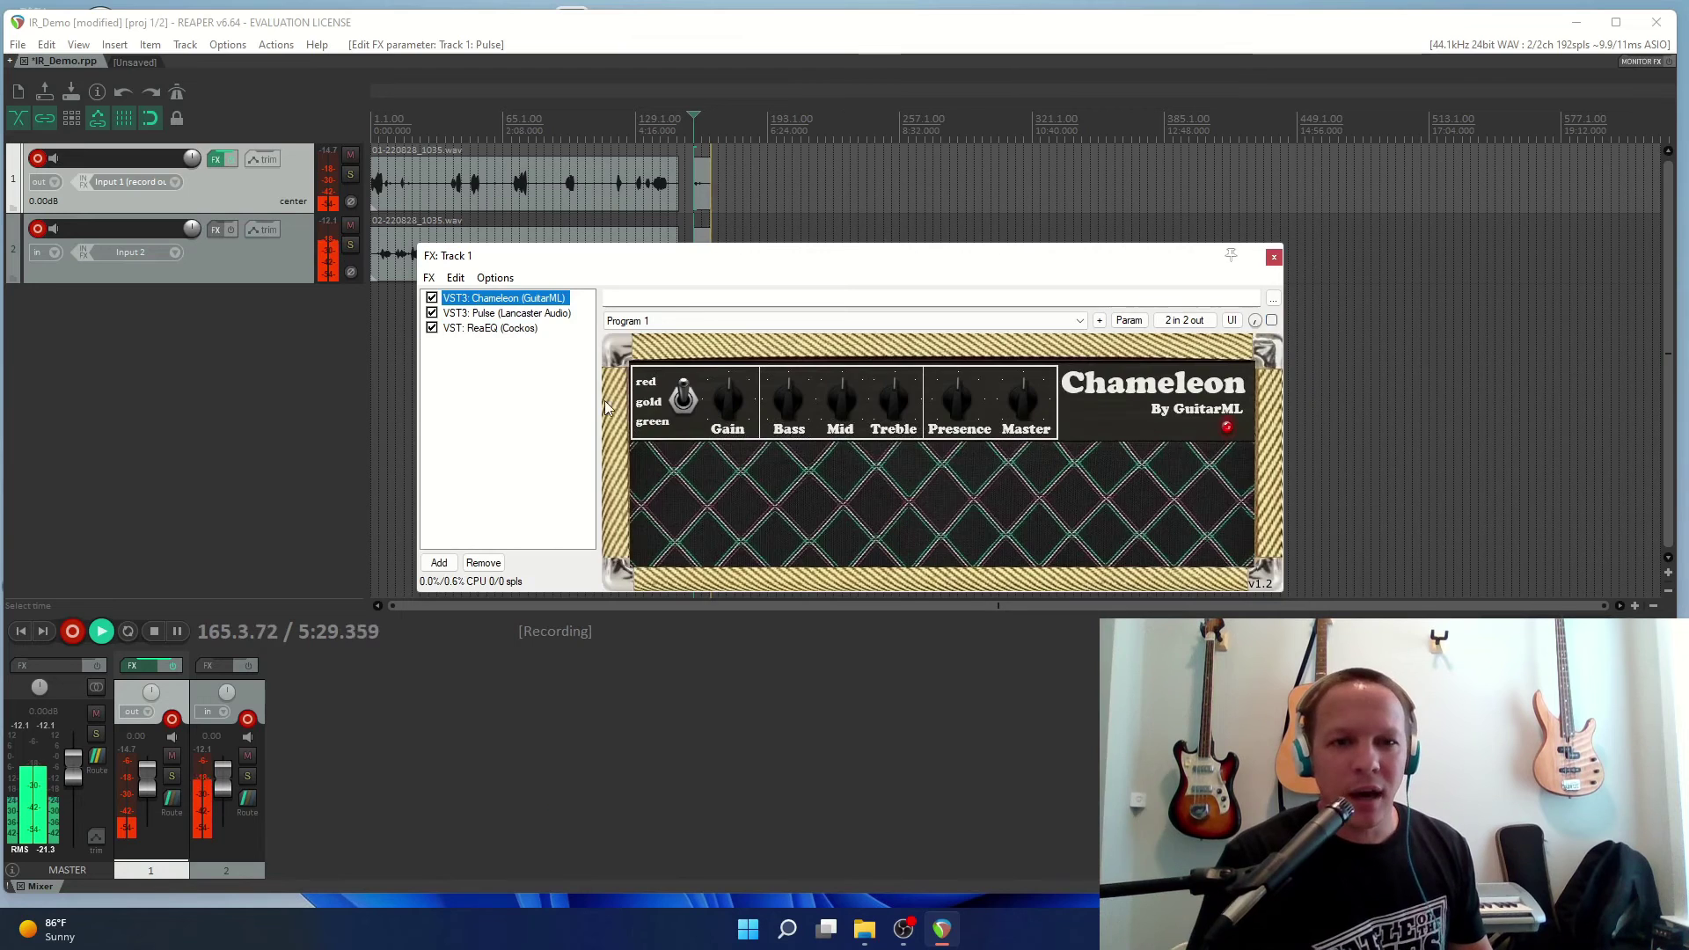
pyautogui.click(475, 314)
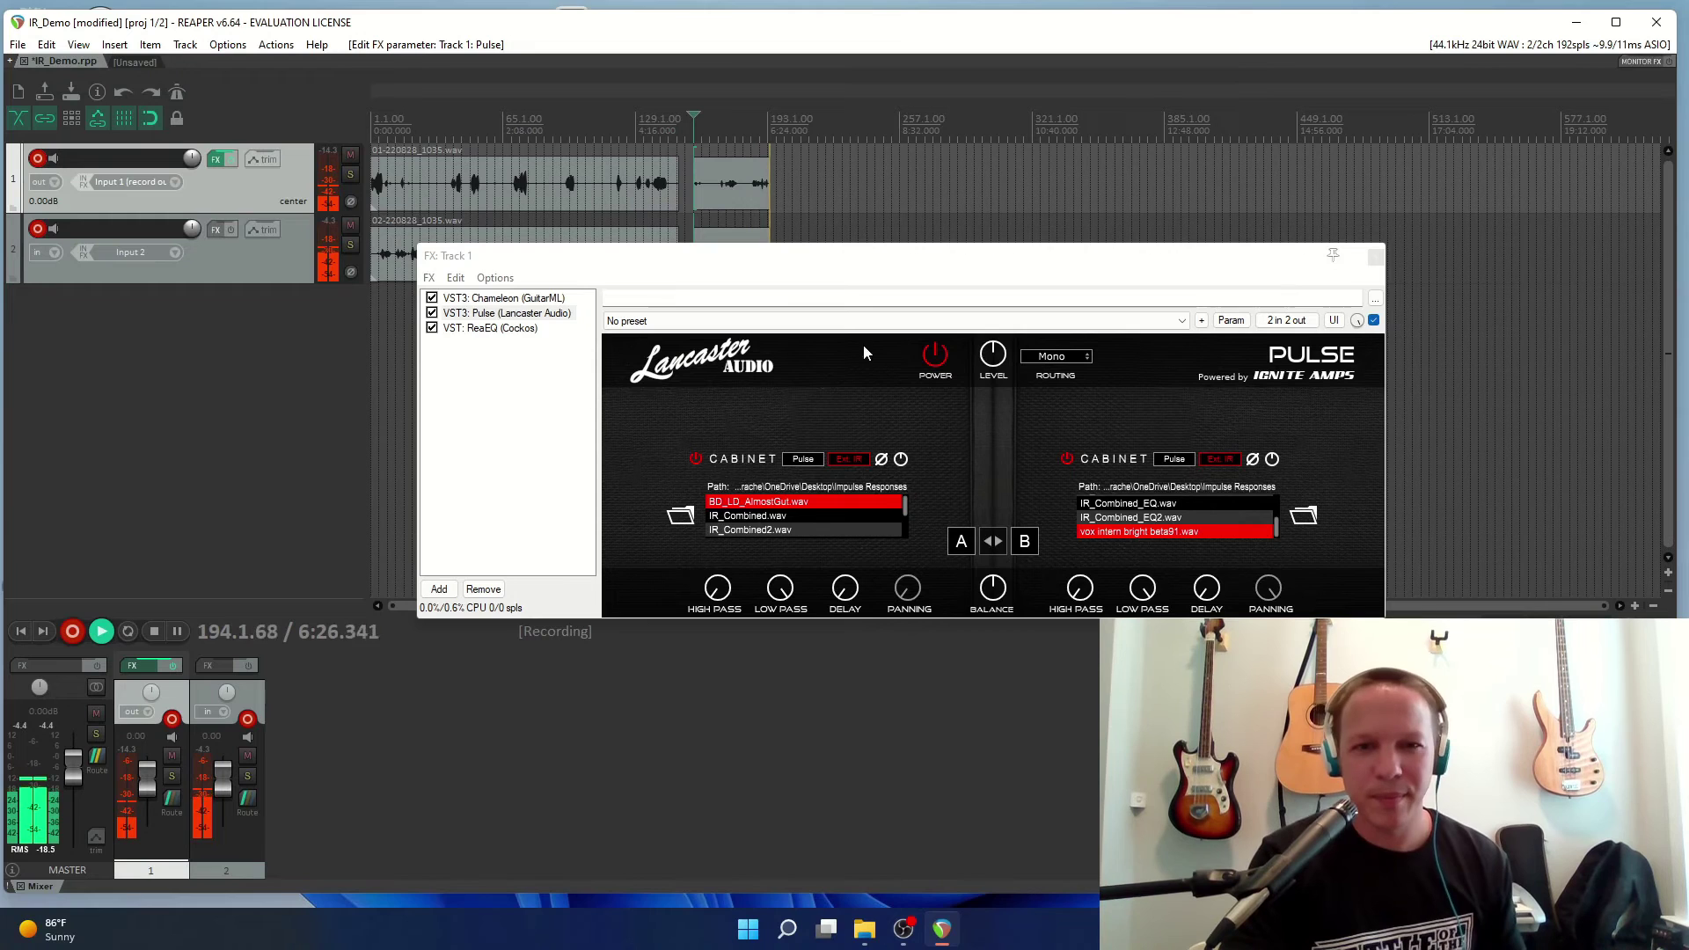
pyautogui.moveTo(815, 257); pyautogui.dragTo(883, 307)
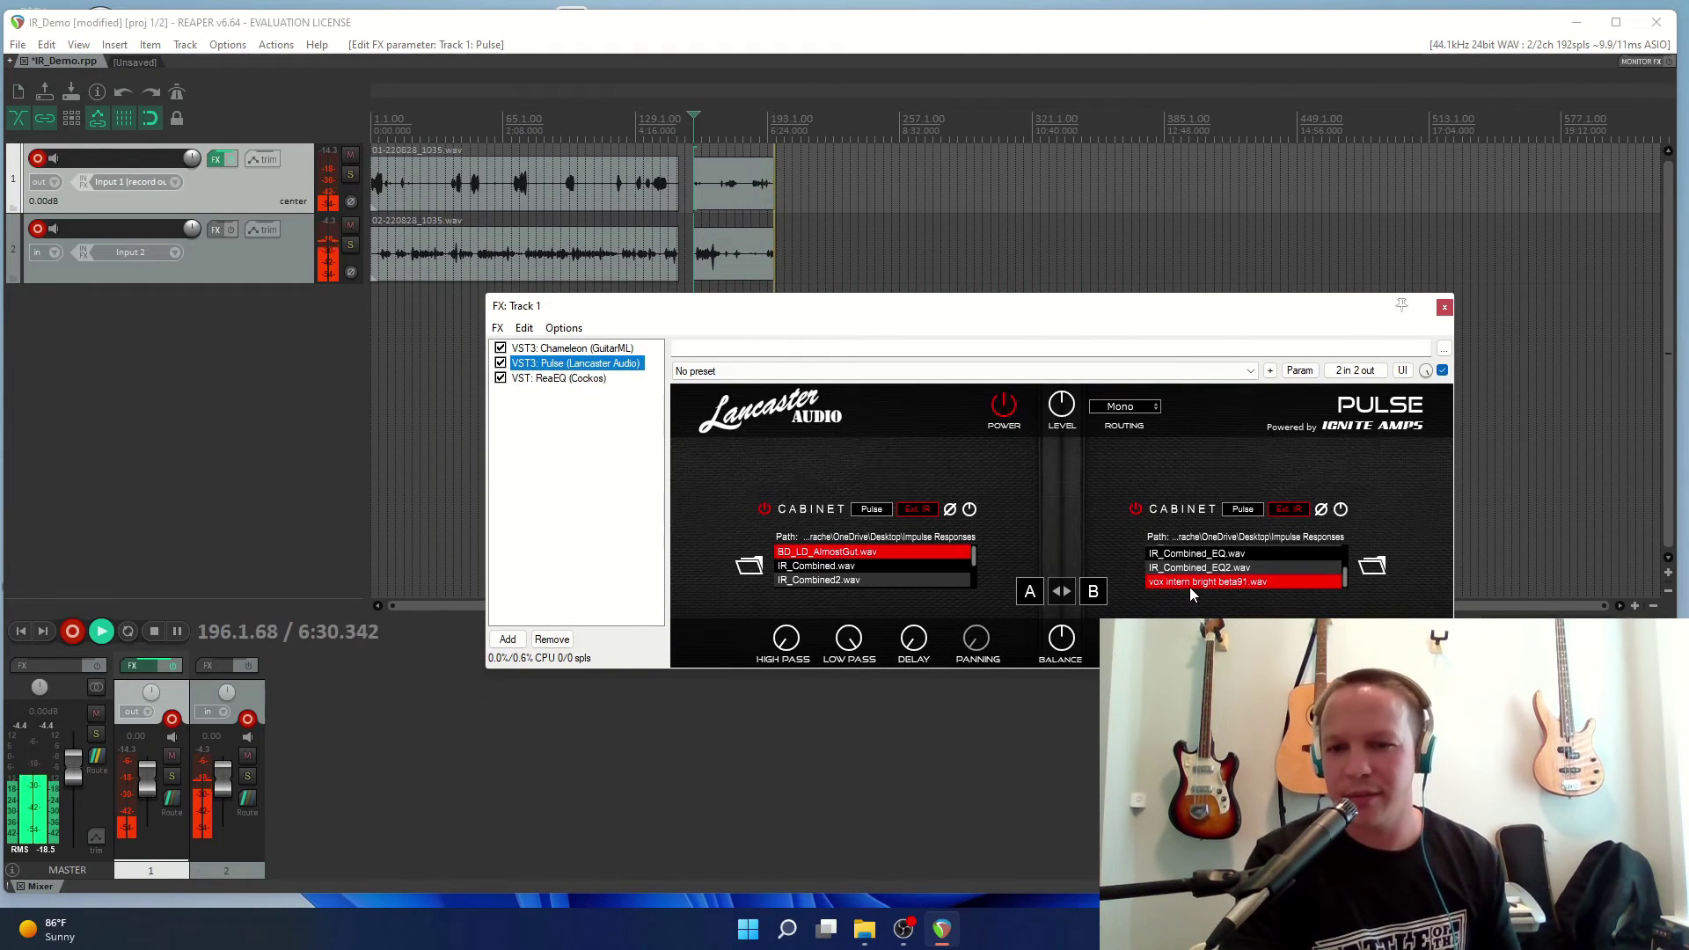
pyautogui.click(550, 378)
pyautogui.click(571, 363)
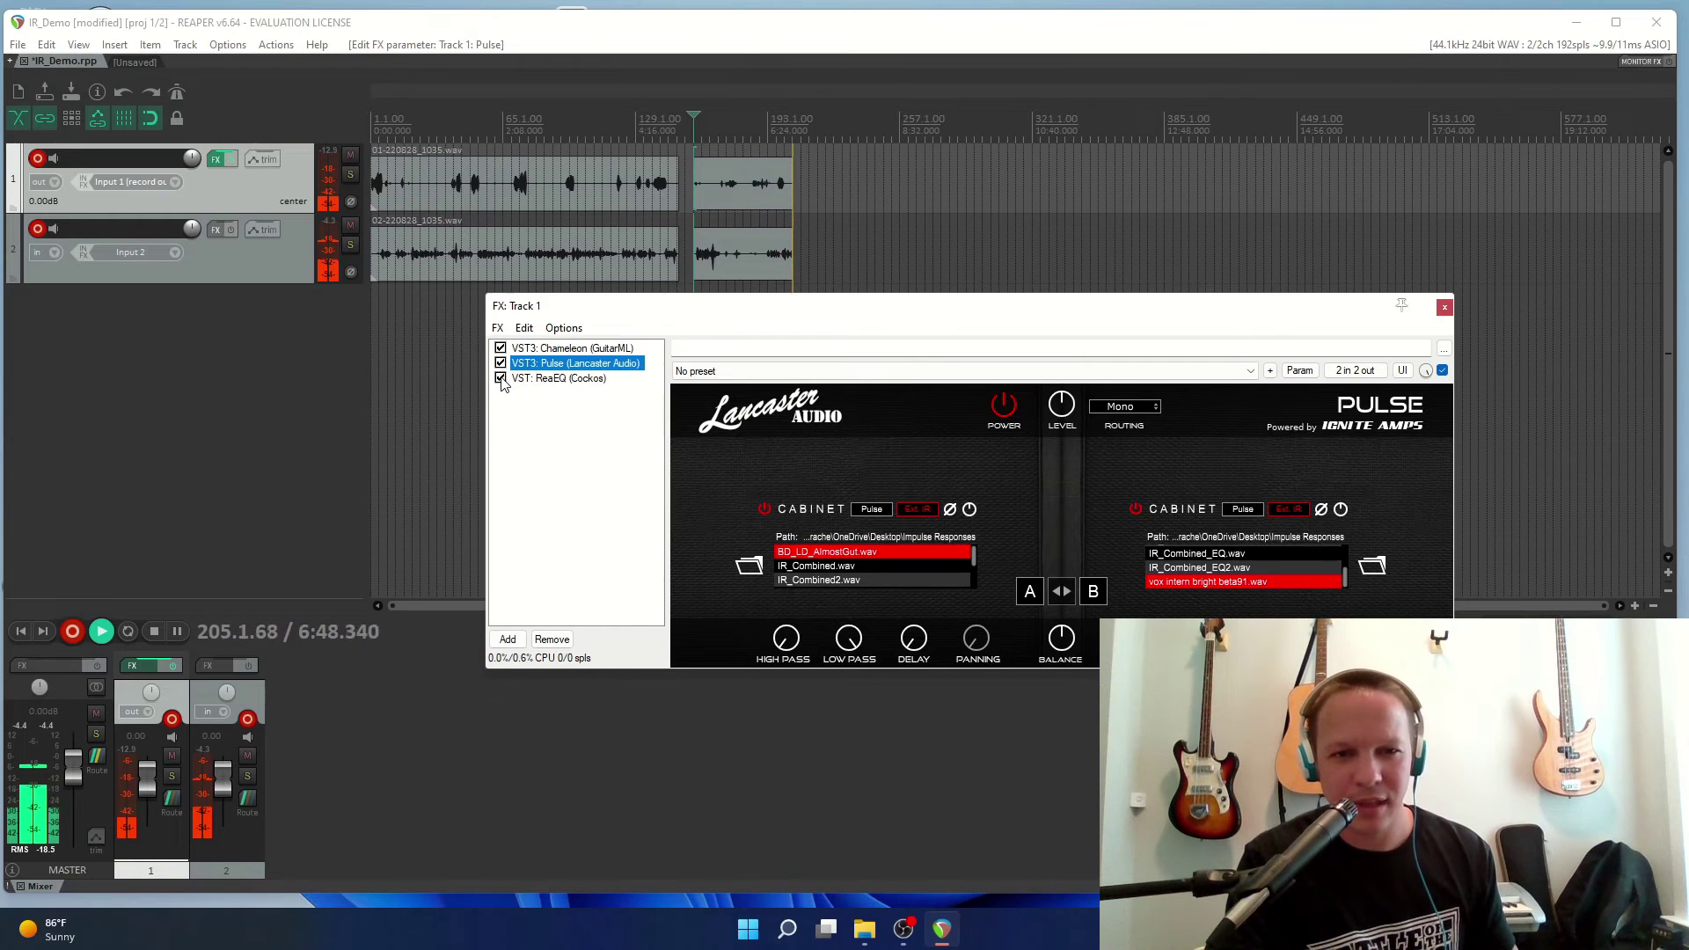
pyautogui.click(501, 379)
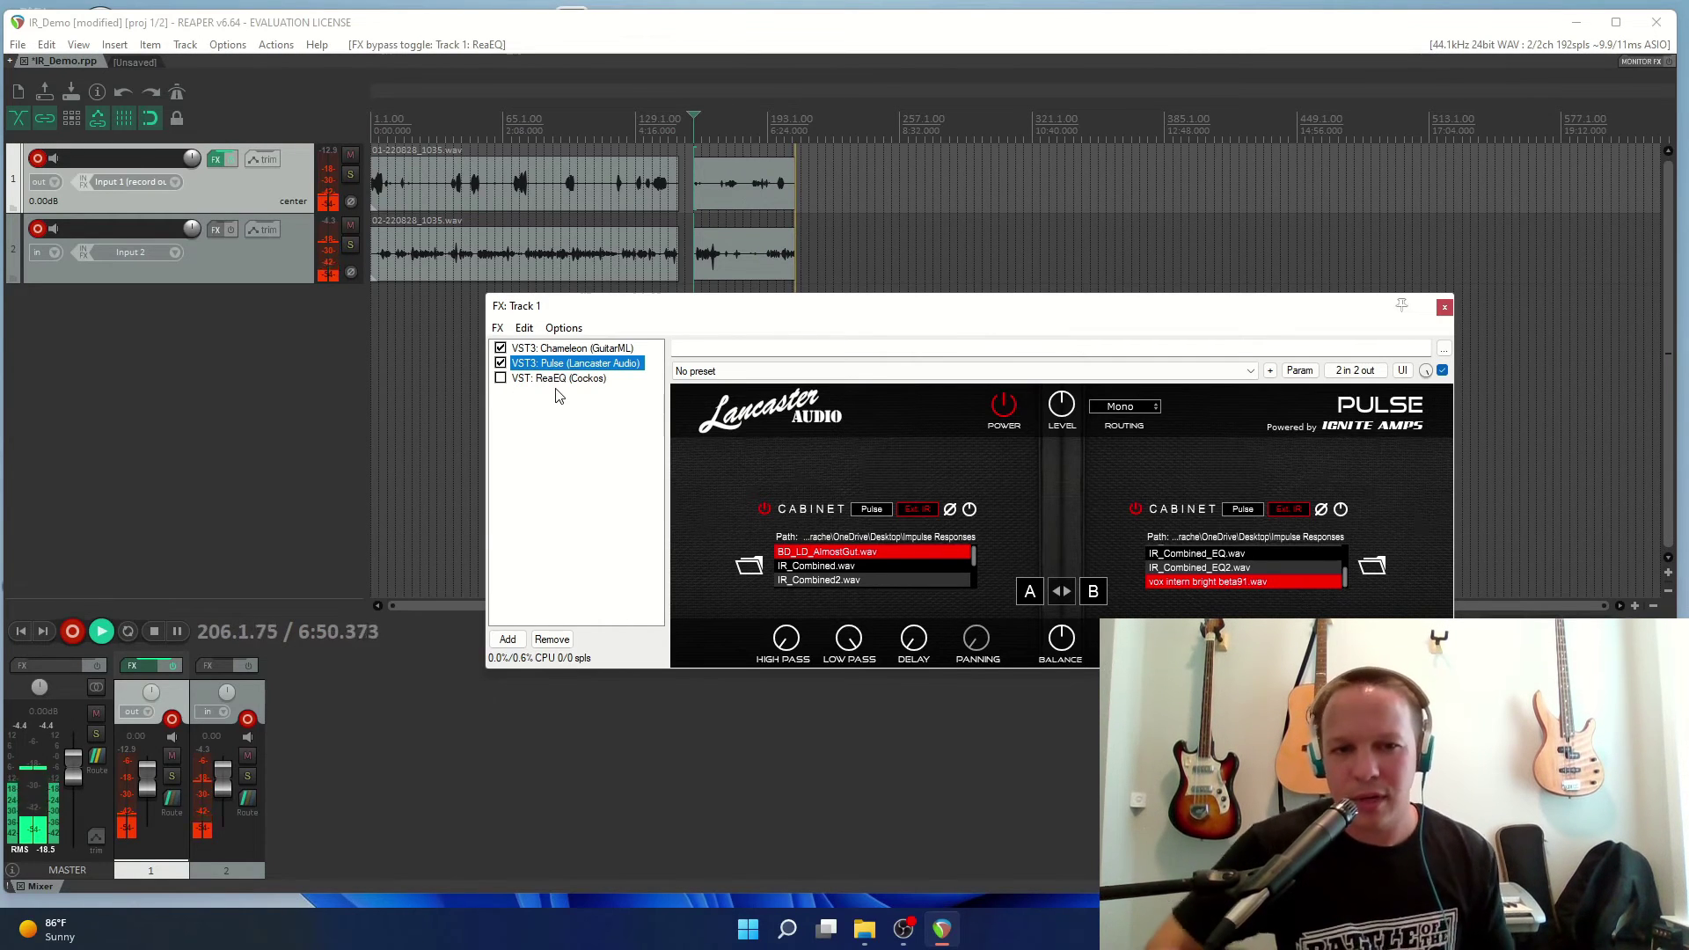
pyautogui.click(1060, 649)
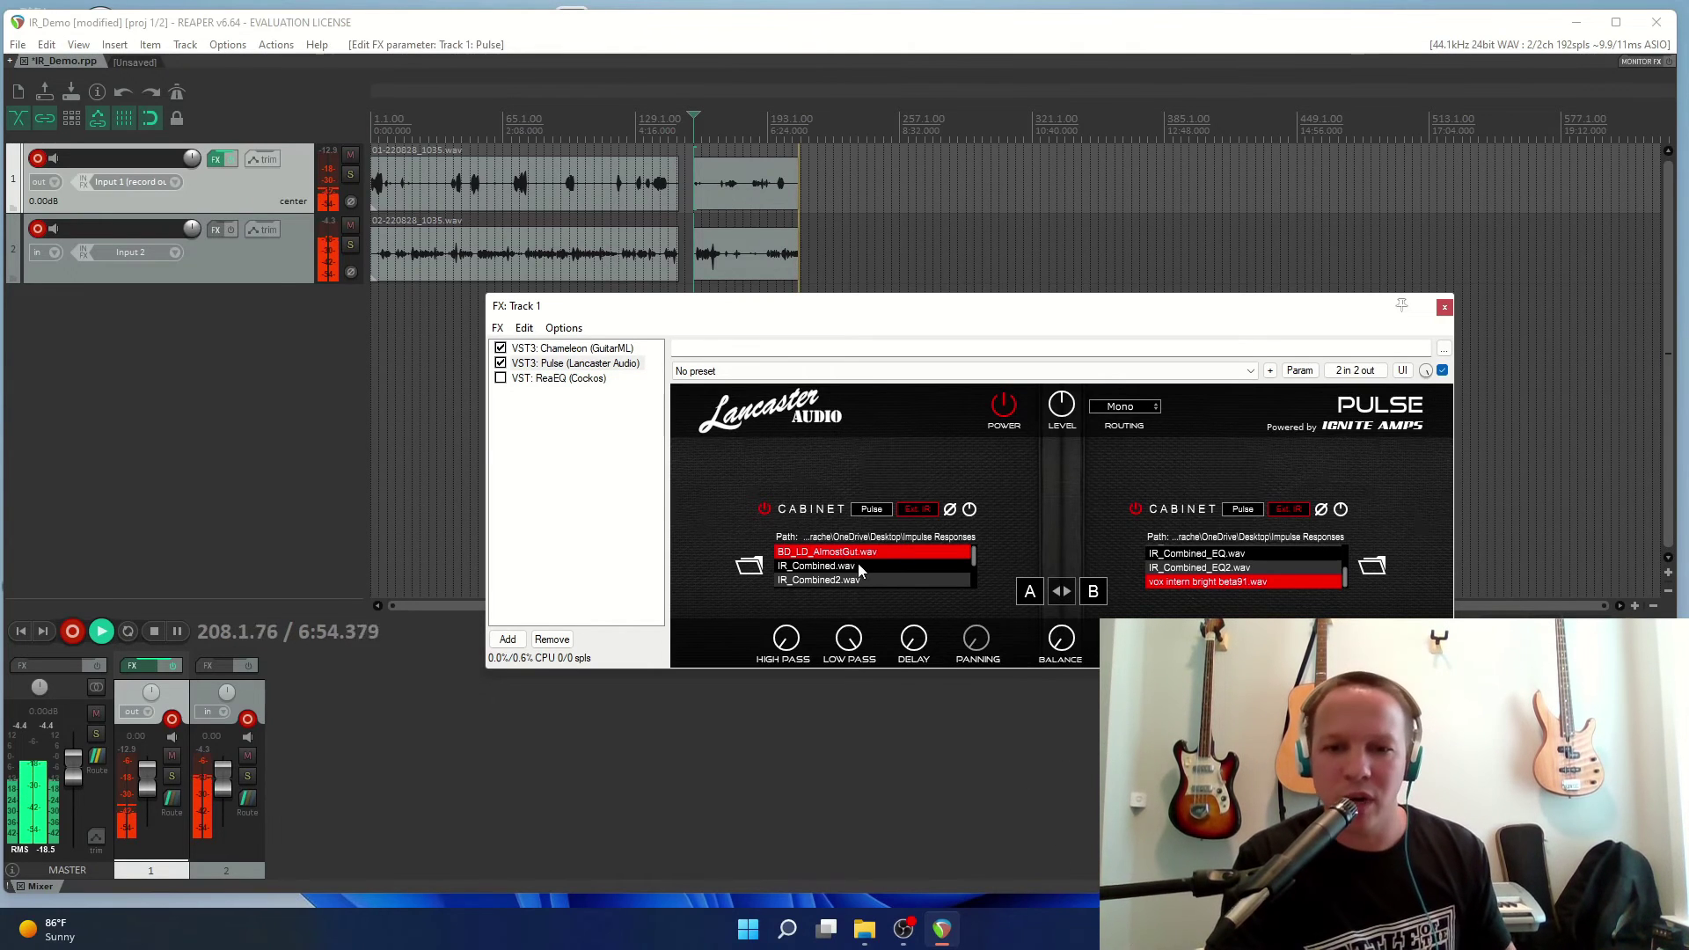
pyautogui.scroll(-3, 861, 572)
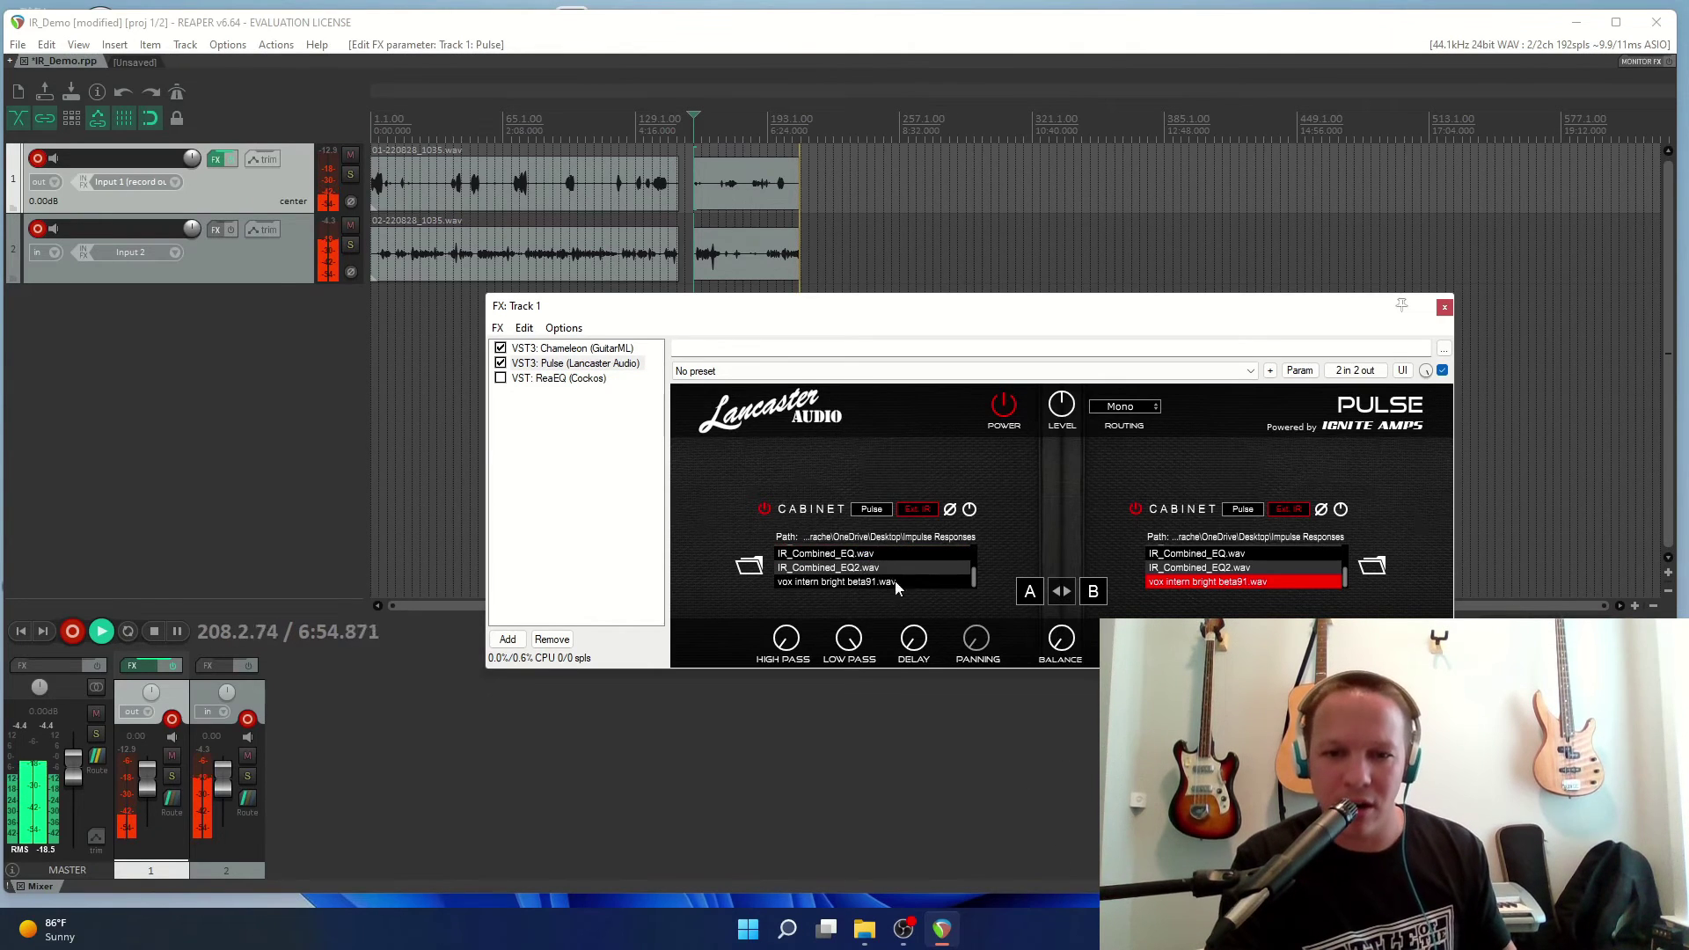
pyautogui.click(792, 569)
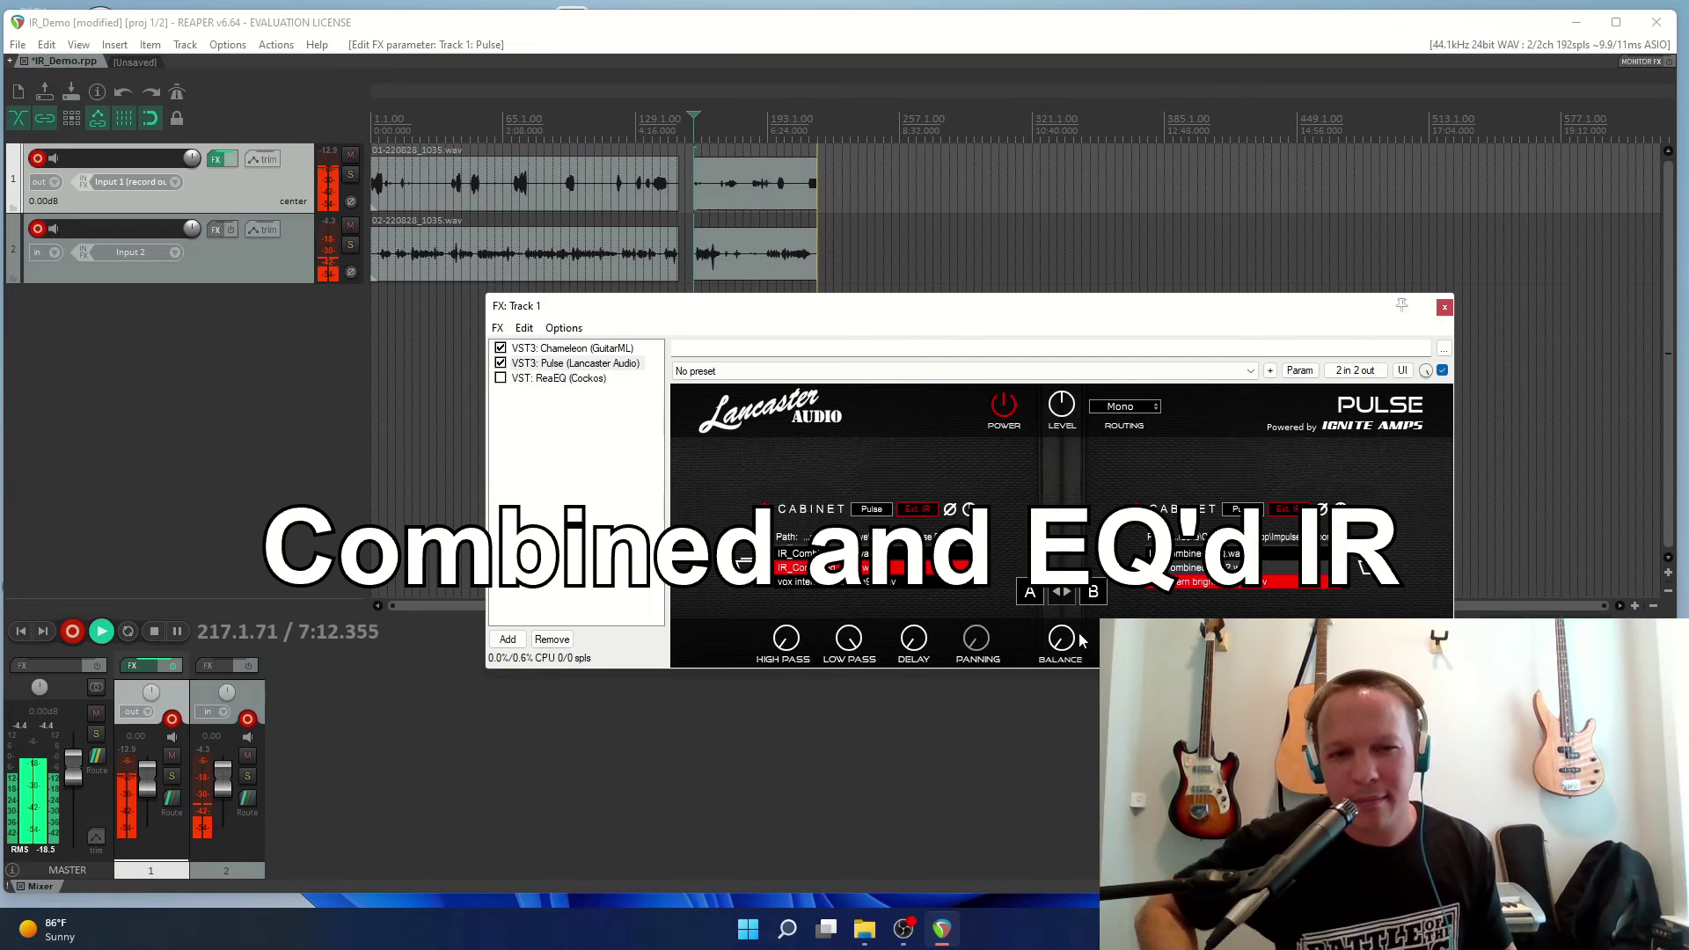
pyautogui.scroll(1, 921, 576)
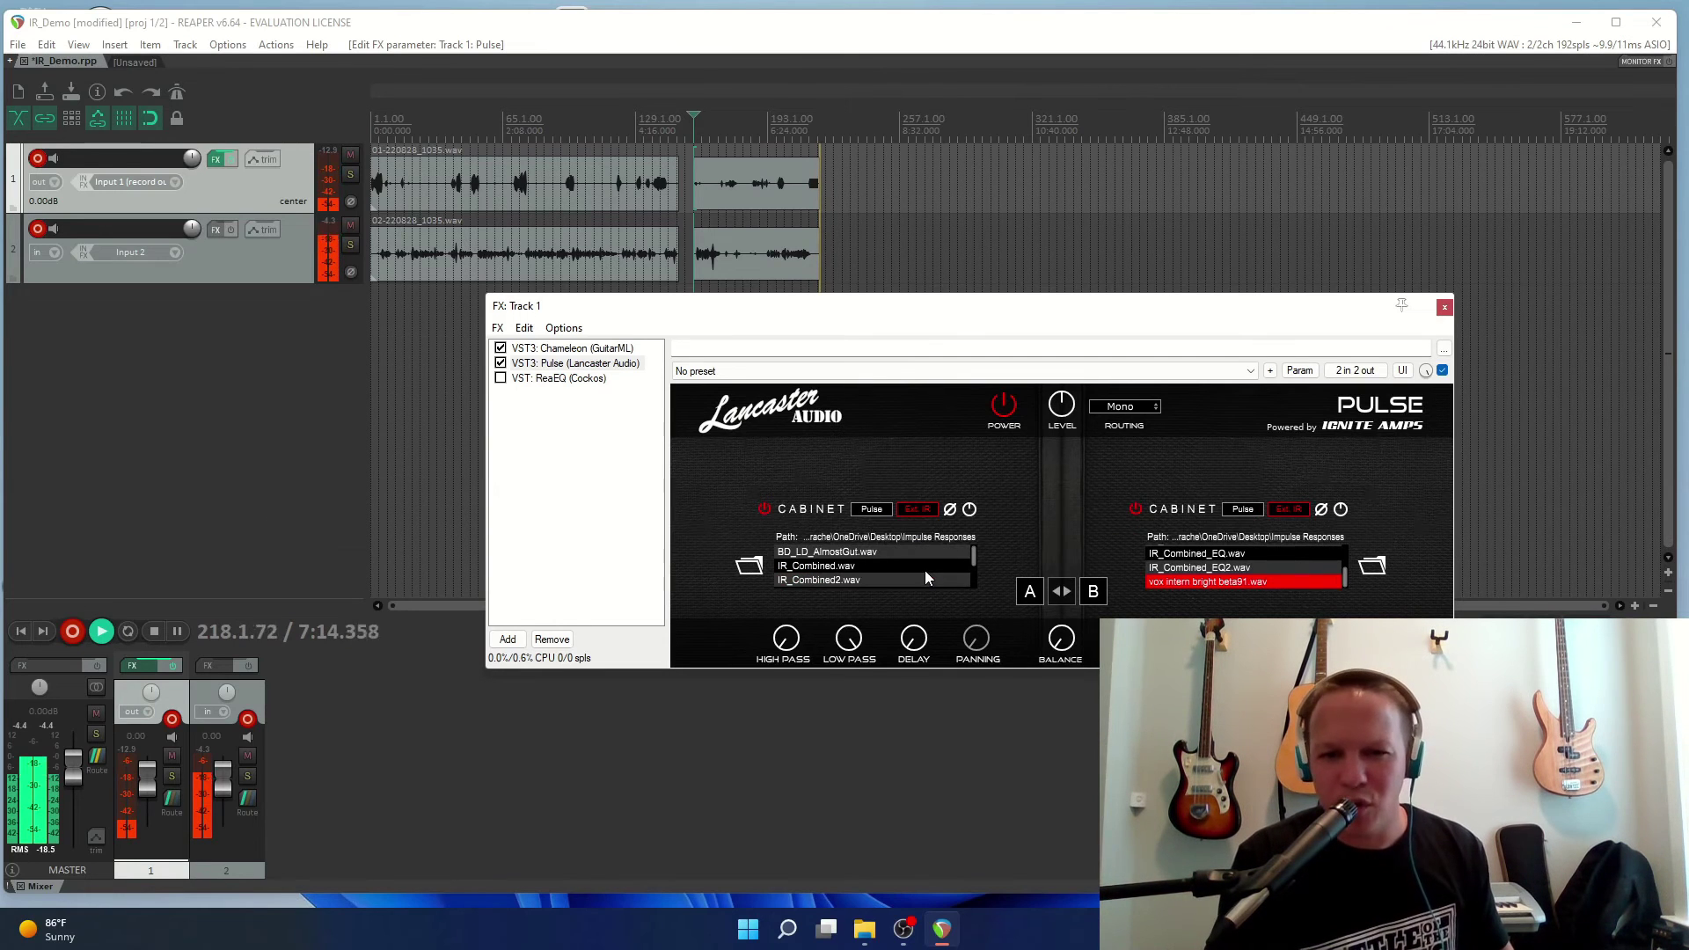
pyautogui.click(893, 554)
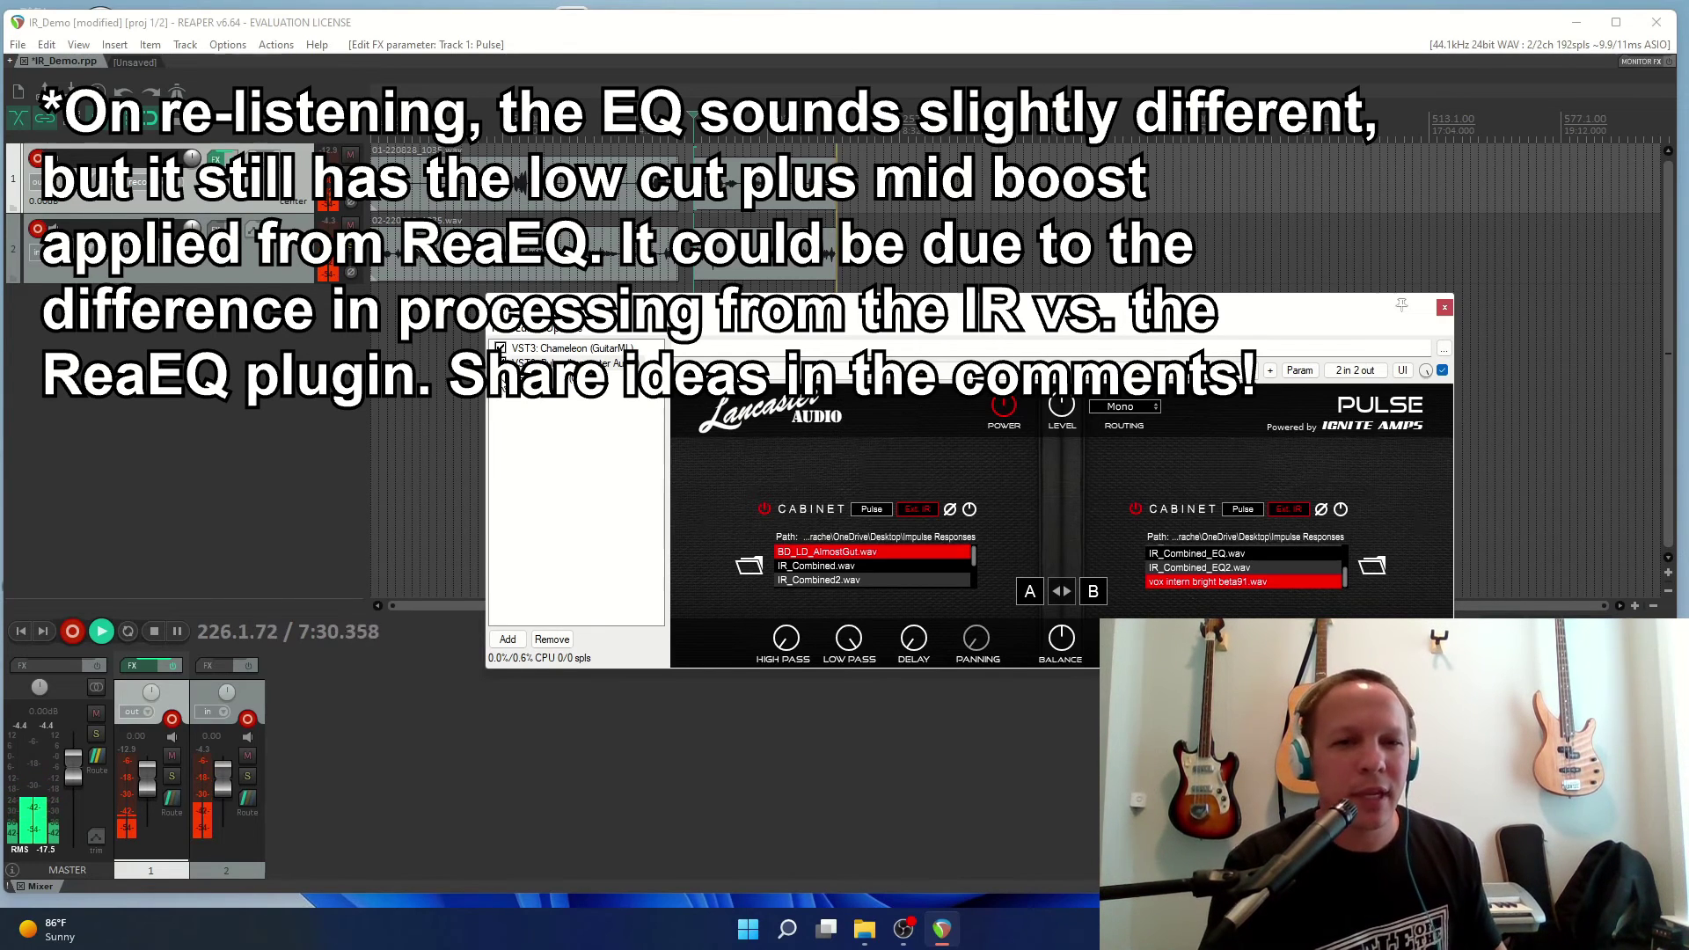
pyautogui.click(501, 378)
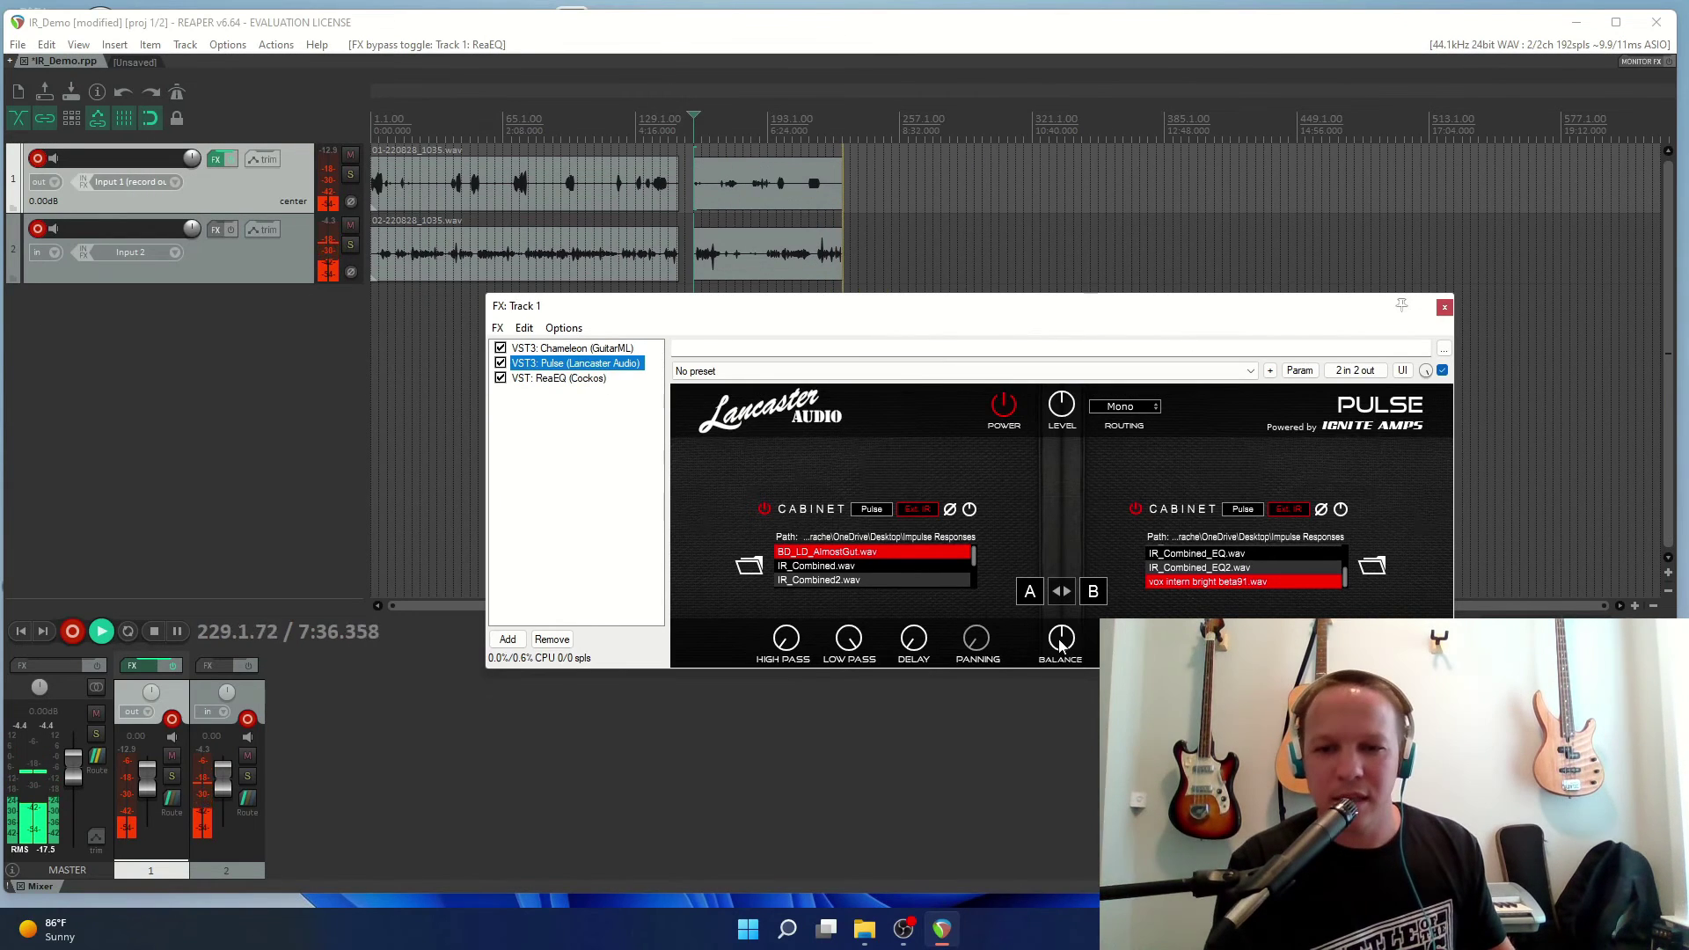
# Bypass ReaEQ, turn Pulse's Balance left and load IR_Combined_EQ2.wav in the left cabinet.
pyautogui.click(542, 382)
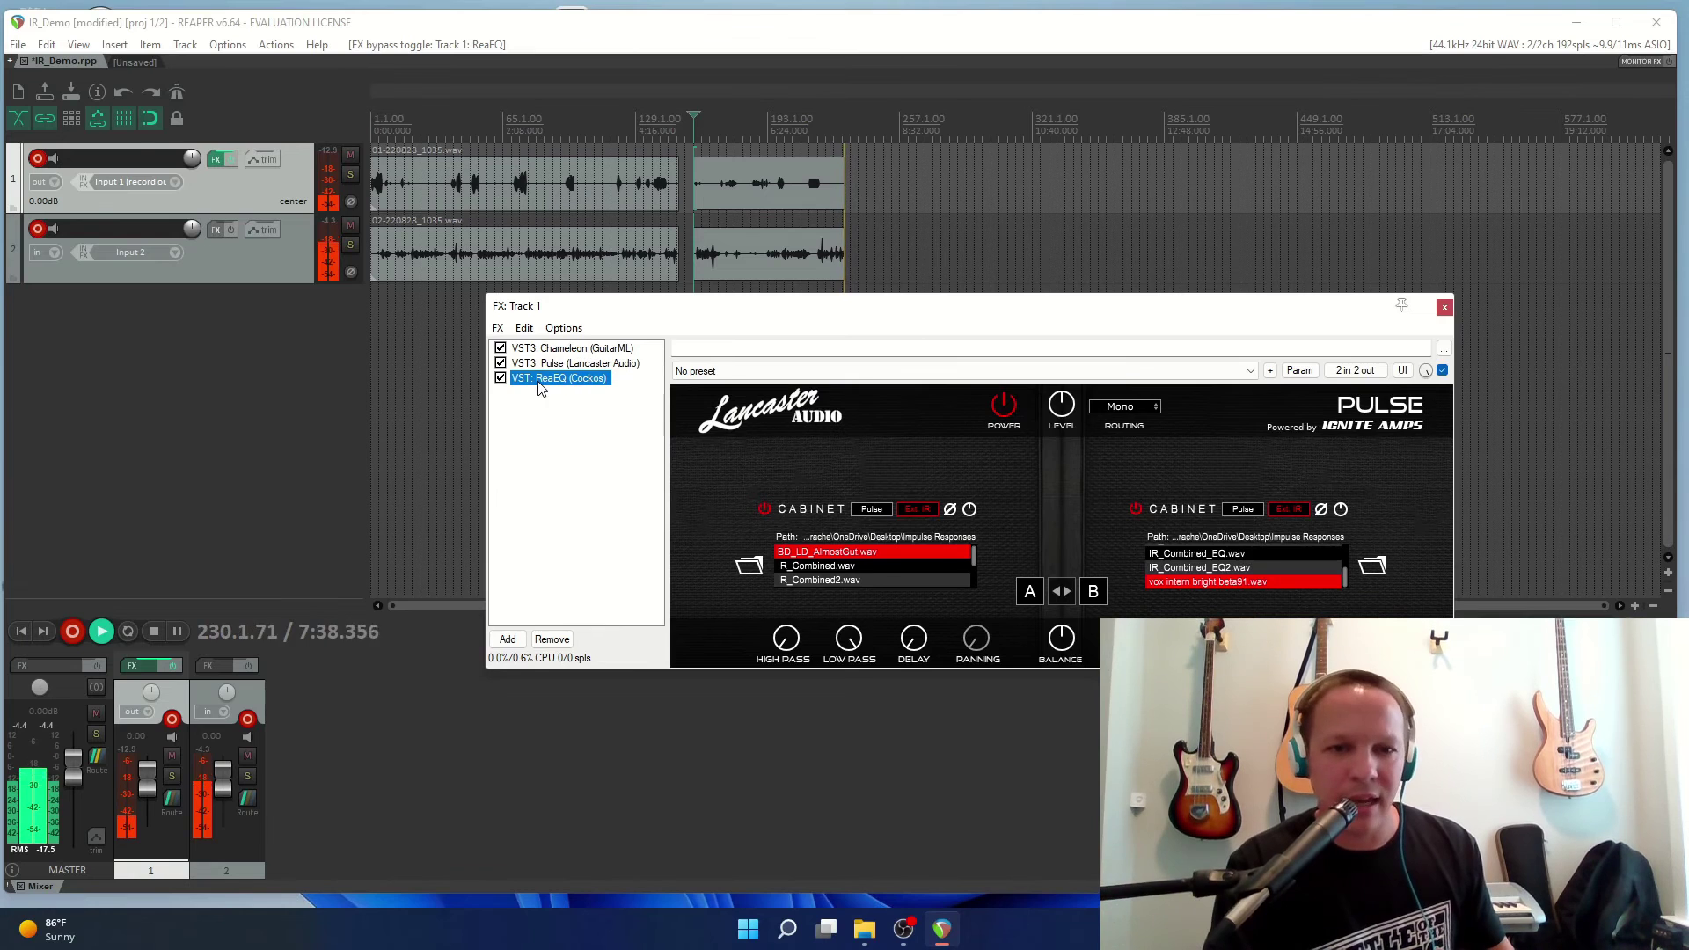
pyautogui.press('Up')
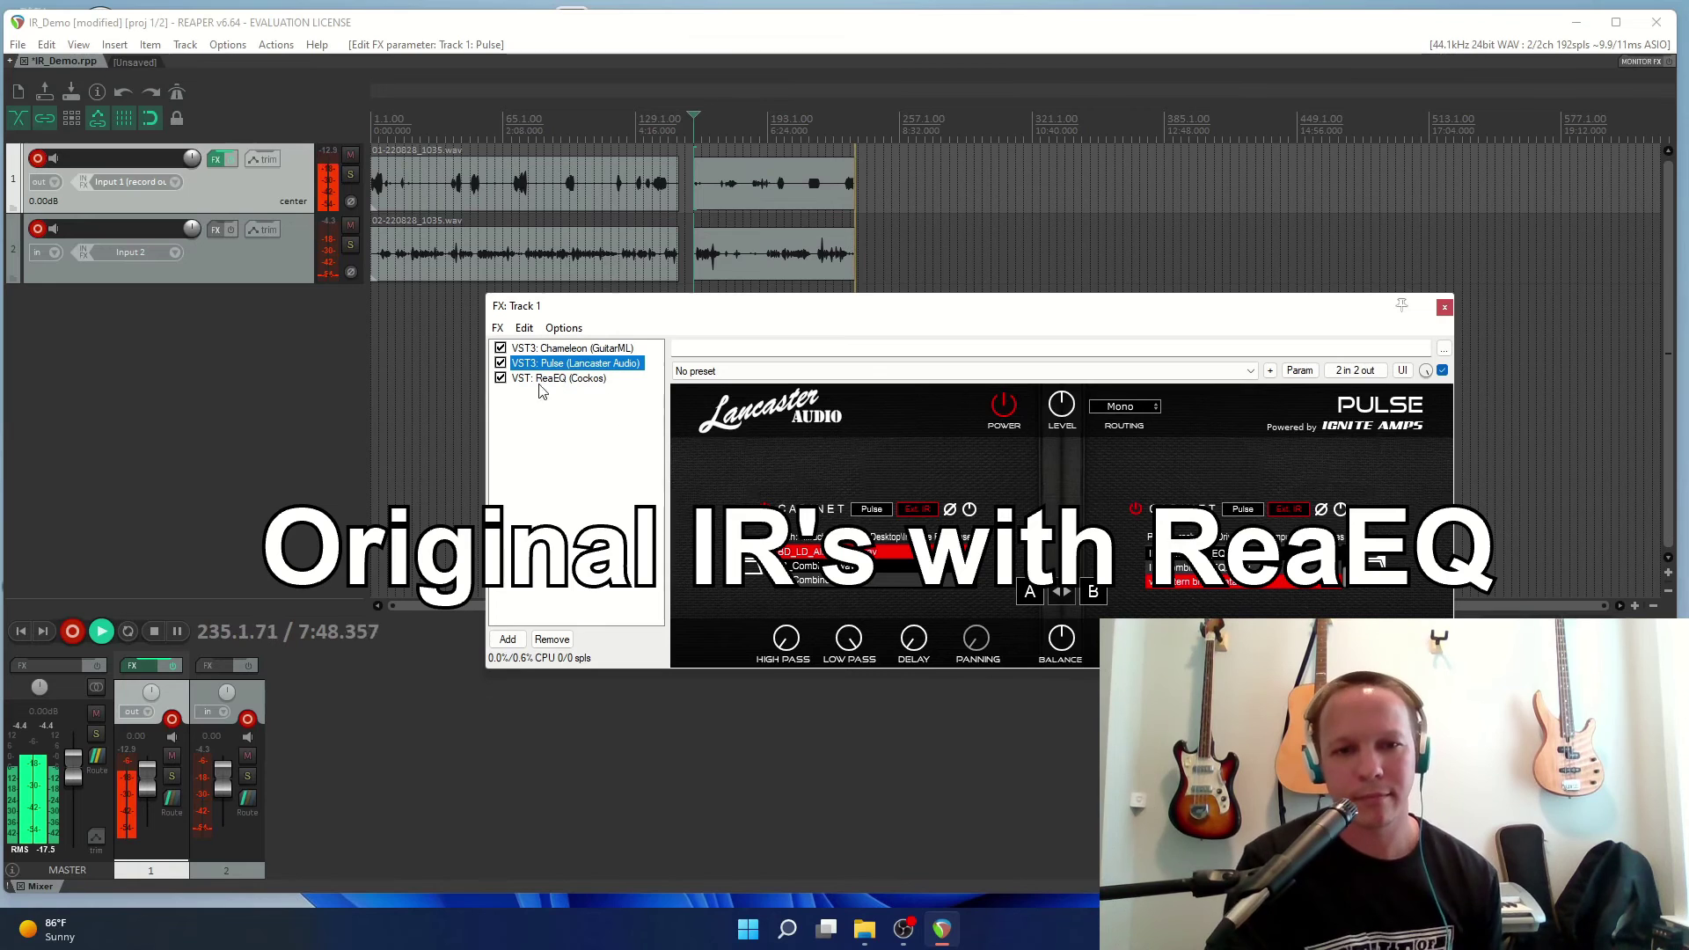
pyautogui.click(500, 378)
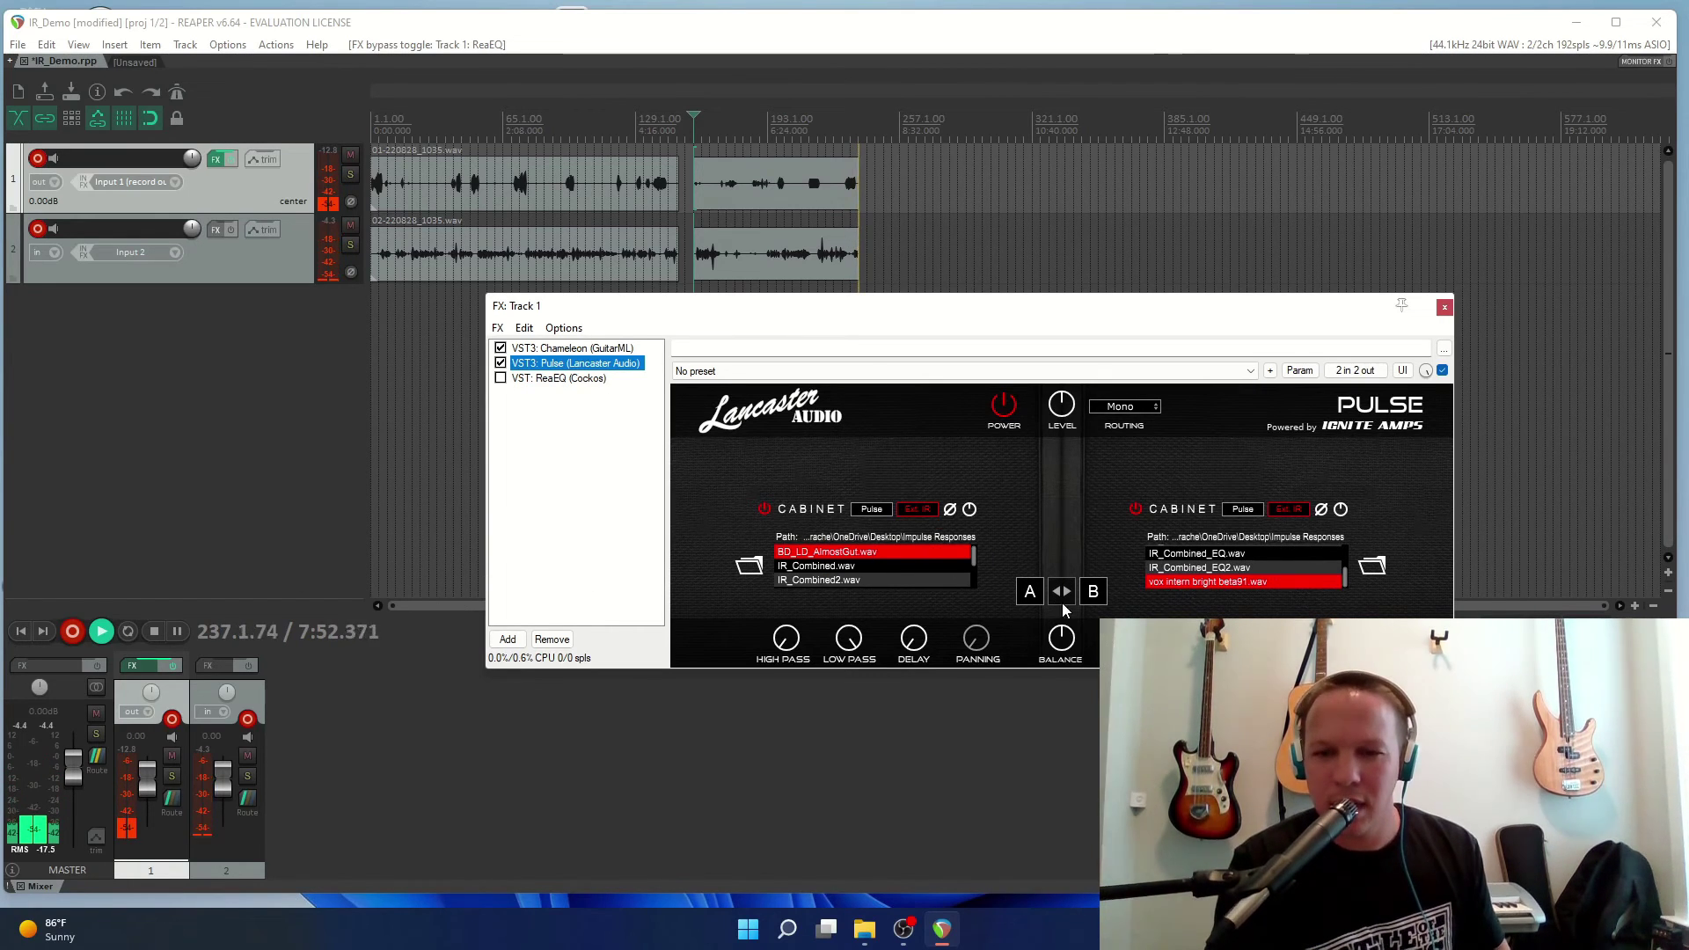
pyautogui.moveTo(1072, 632); pyautogui.dragTo(1074, 731)
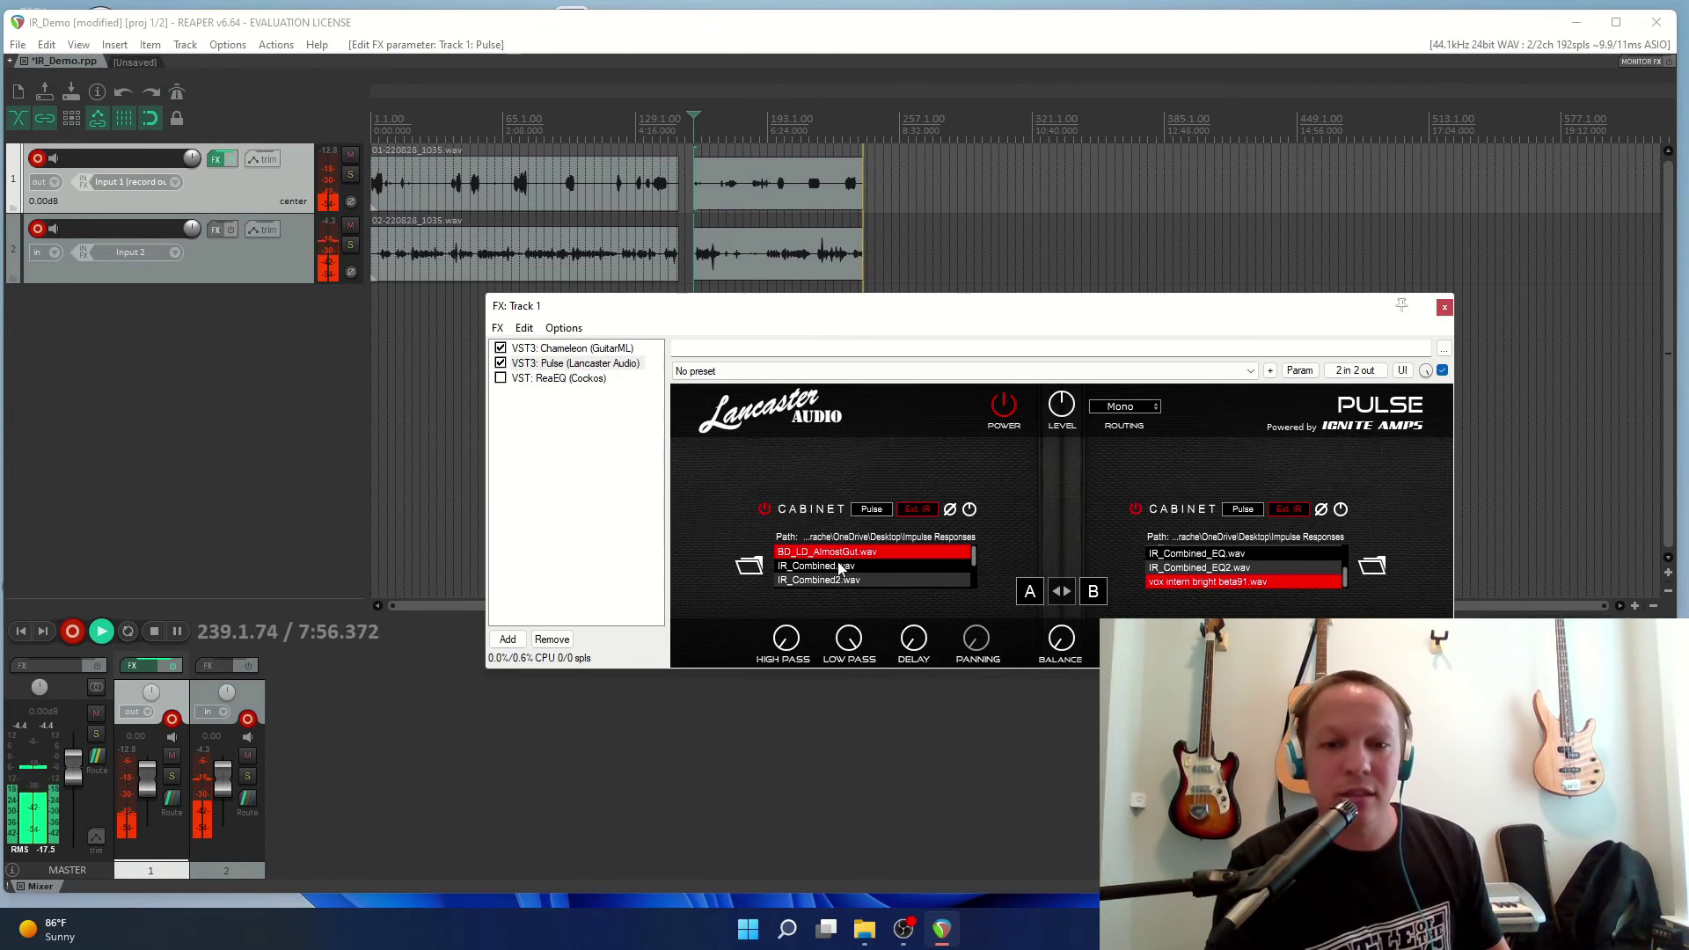
pyautogui.scroll(-1, 840, 570)
pyautogui.click(865, 569)
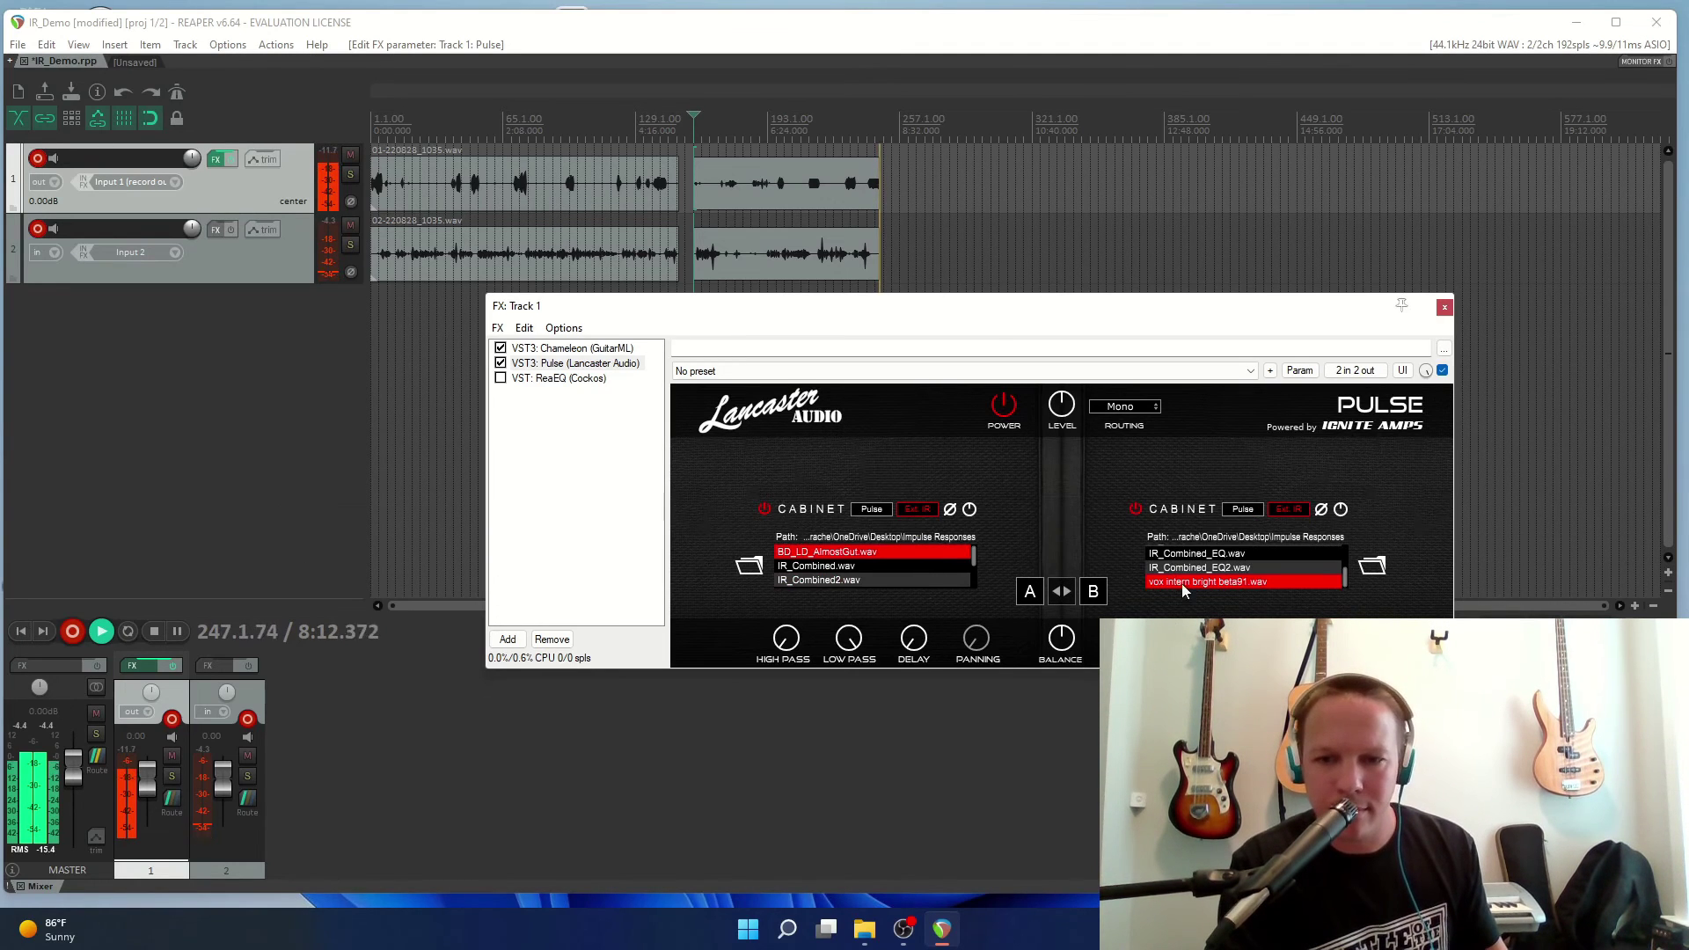
# Toggle ReaEQ on and off again to compare, then reload IR_Combined_EQ2.wav on the left.
pyautogui.click(500, 379)
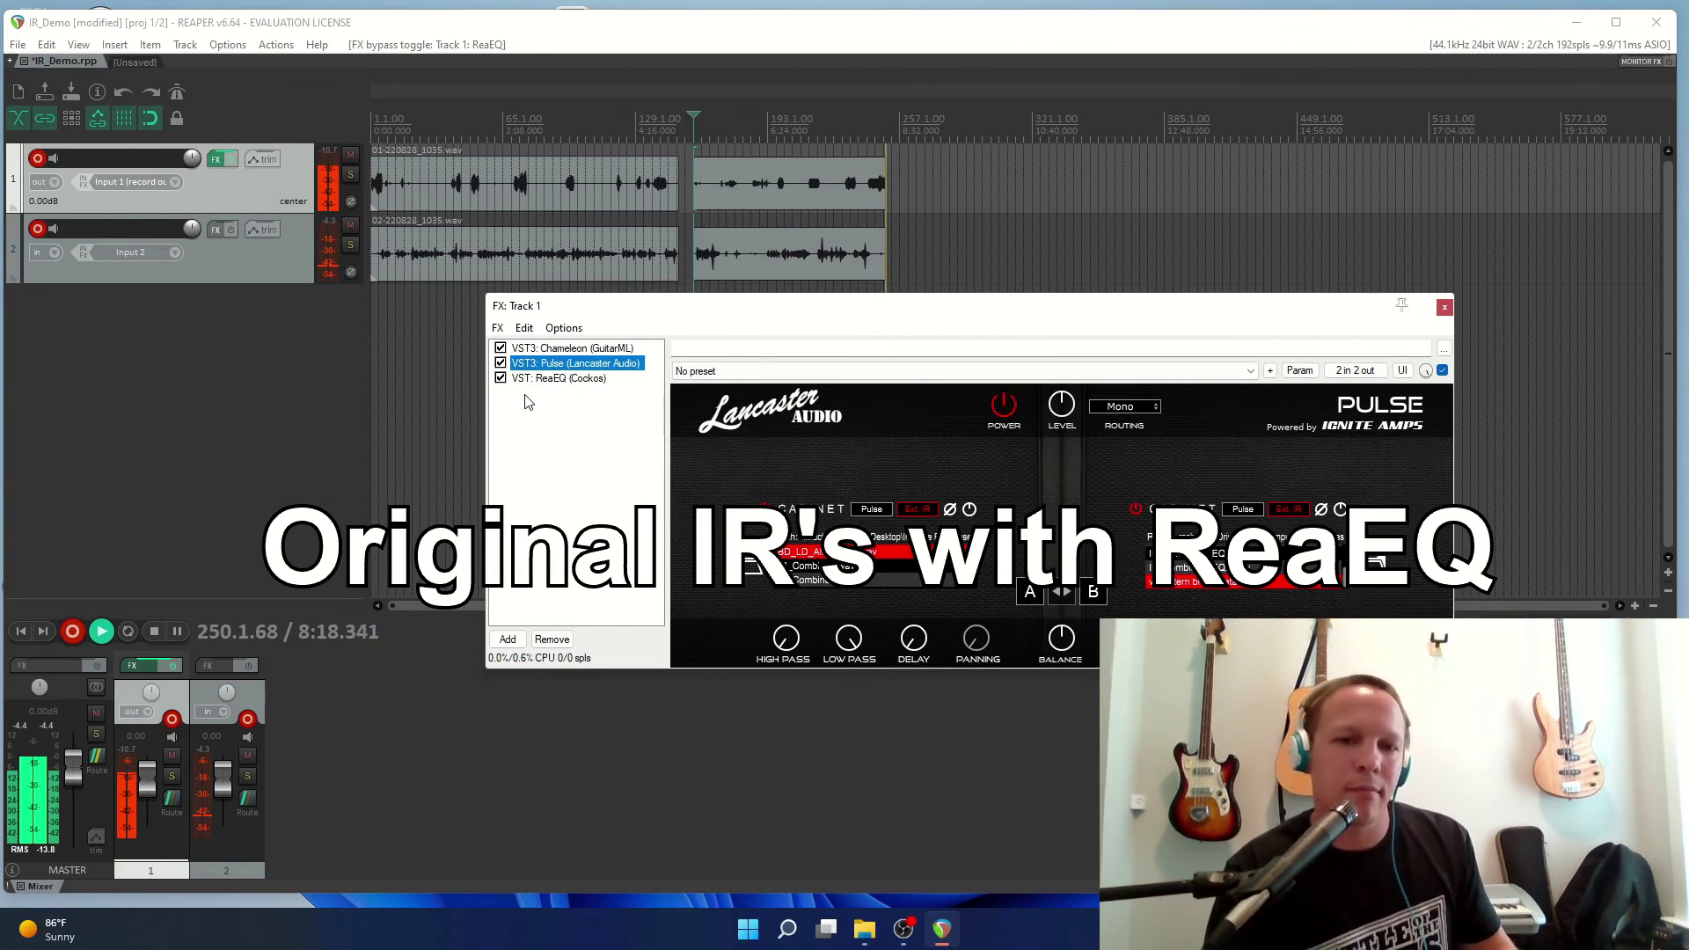
pyautogui.click(500, 378)
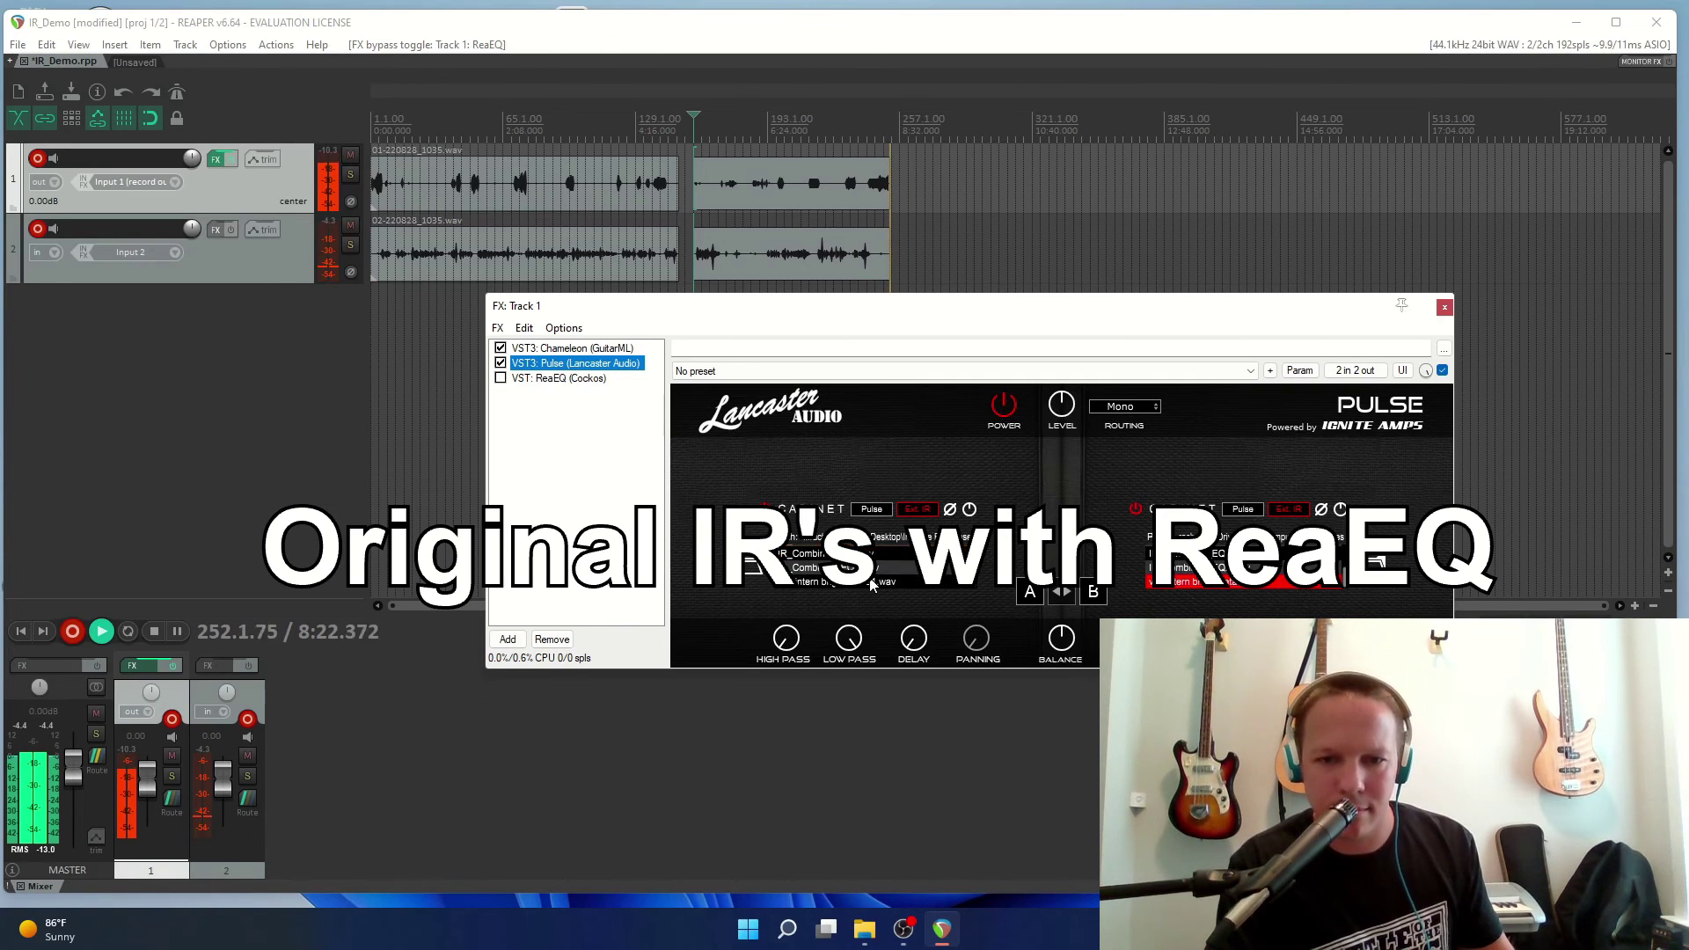
pyautogui.click(871, 568)
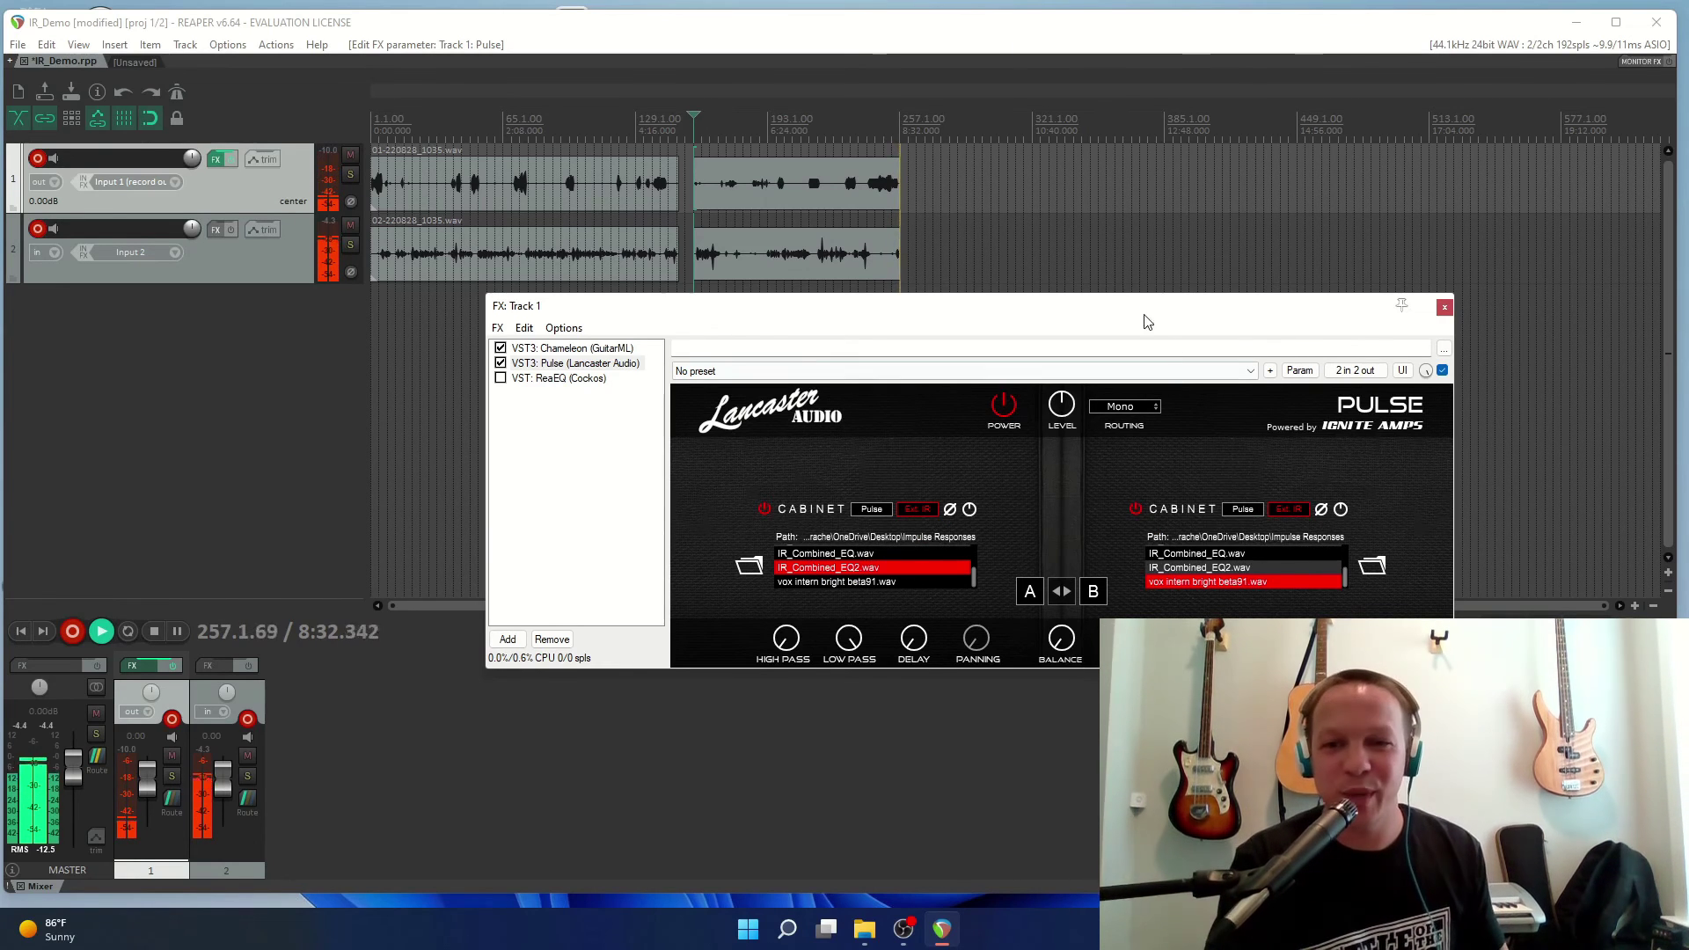
# Move the FX window left and audition IR_Combined.wav in Pulse's left cabinet.
pyautogui.moveTo(1140, 316); pyautogui.dragTo(851, 320)
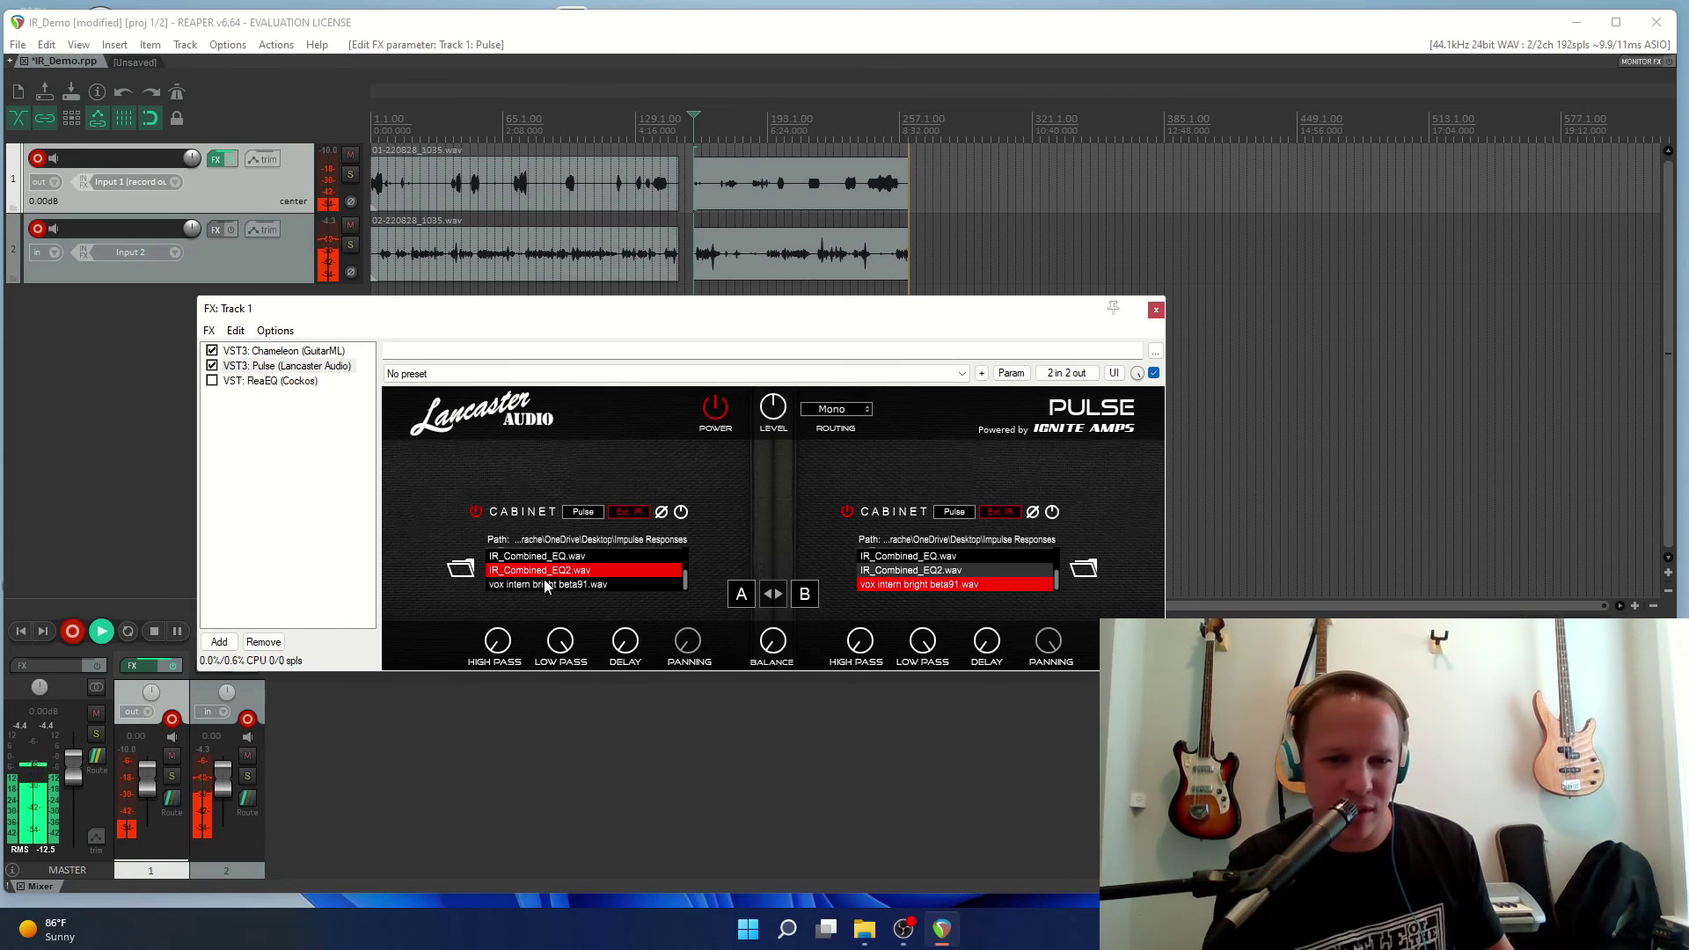
pyautogui.scroll(2, 542, 573)
pyautogui.scroll(-2, 553, 586)
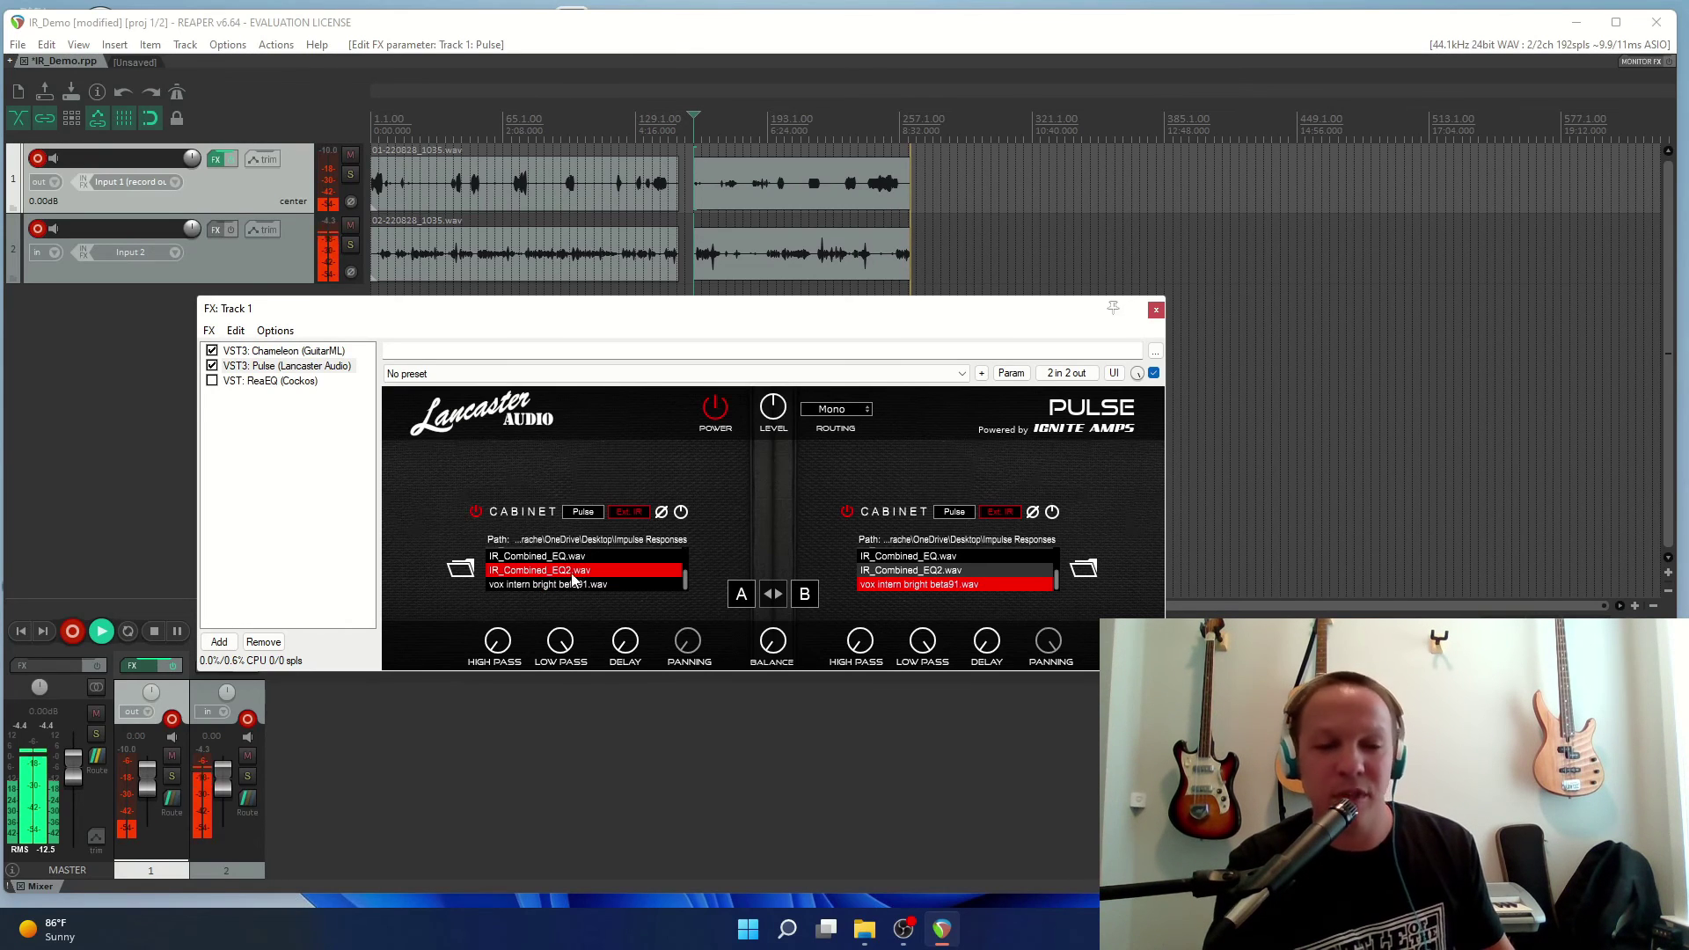
pyautogui.scroll(3, 554, 581)
pyautogui.click(561, 569)
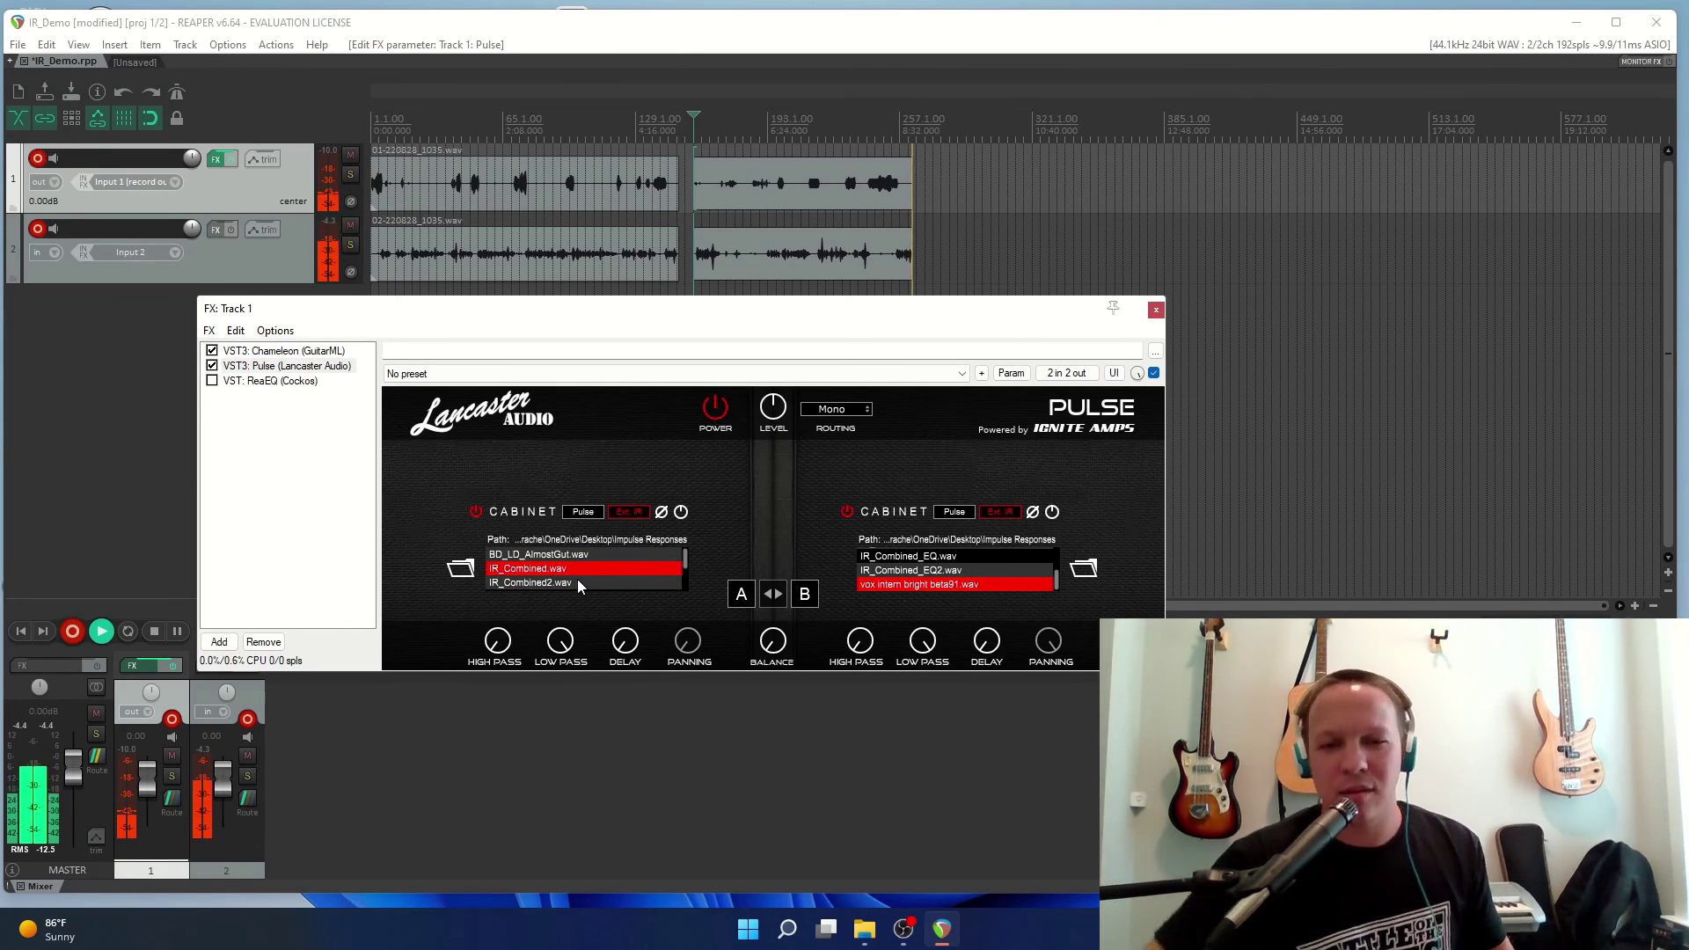
# Audition IR_Combined2.wav, then set the left cabinet back to BD_LD_AlmostGut.wav.
pyautogui.scroll(-3, 554, 582)
pyautogui.scroll(3, 554, 582)
pyautogui.click(560, 581)
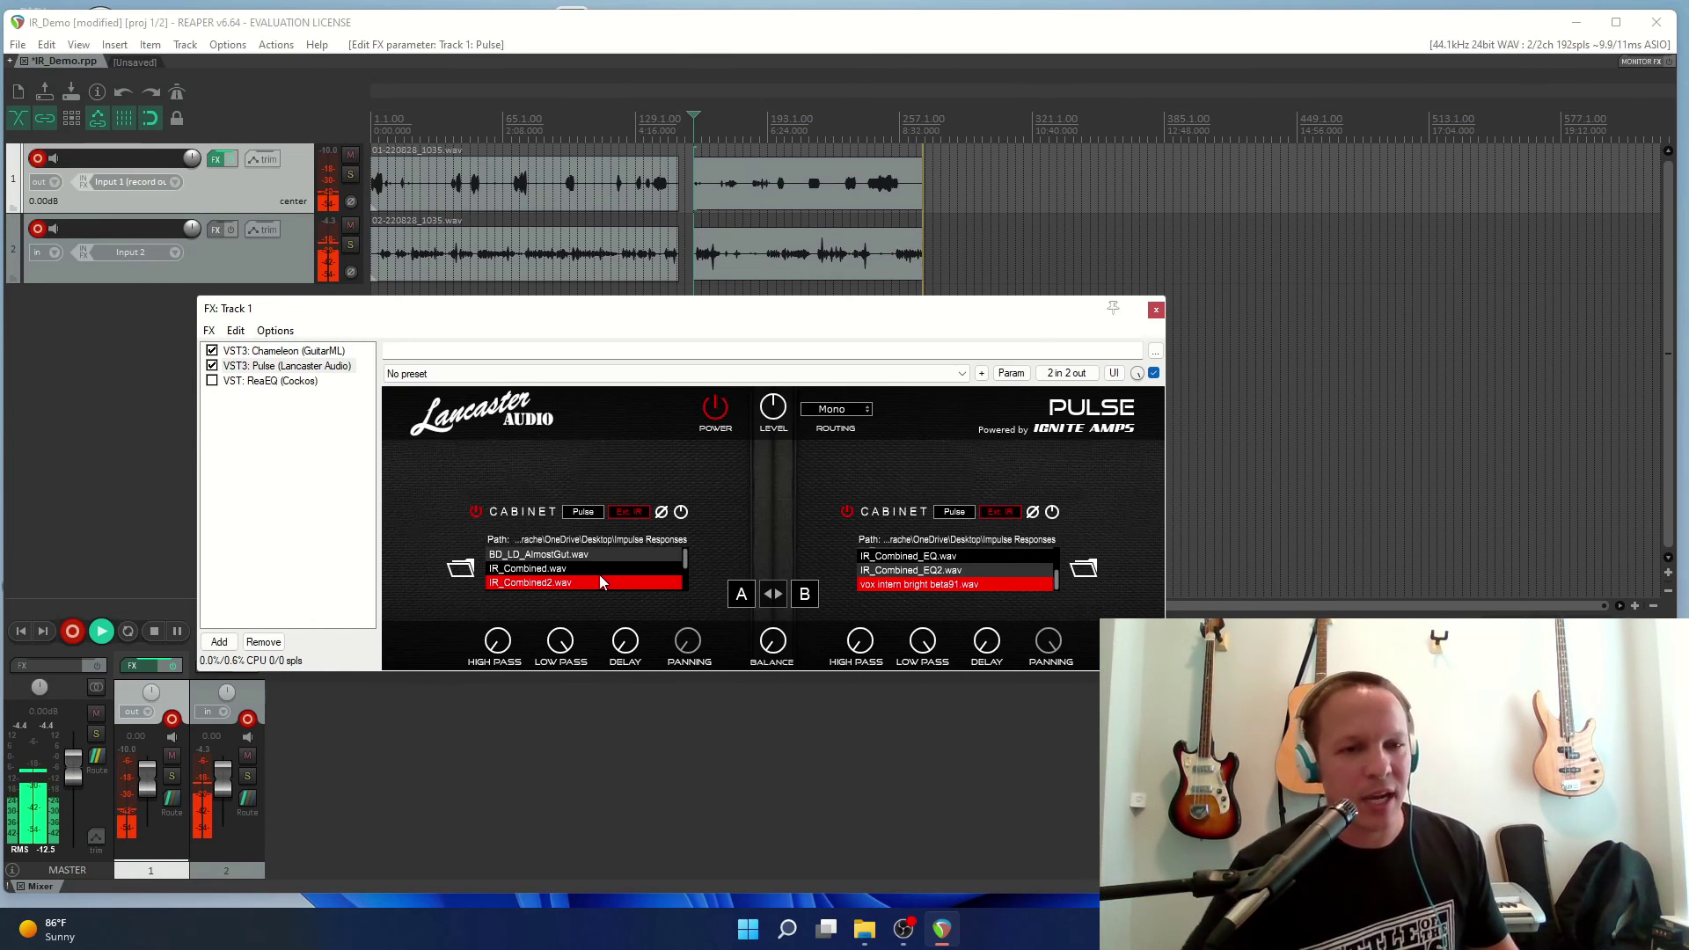
pyautogui.moveTo(766, 662)
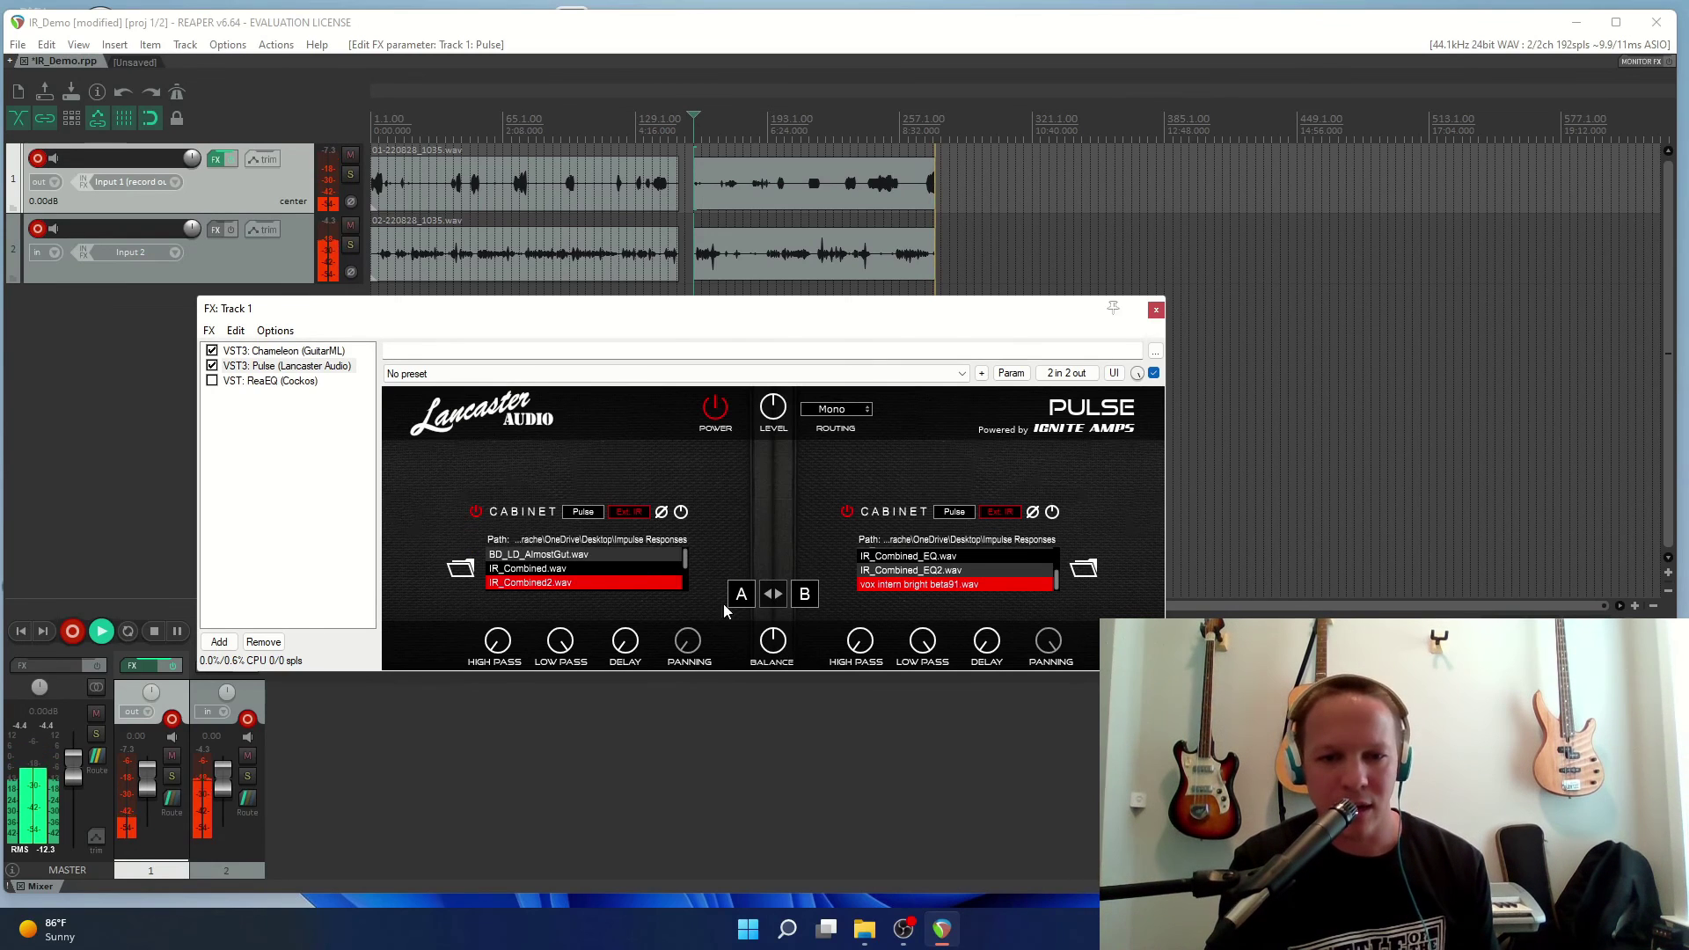
pyautogui.click(626, 555)
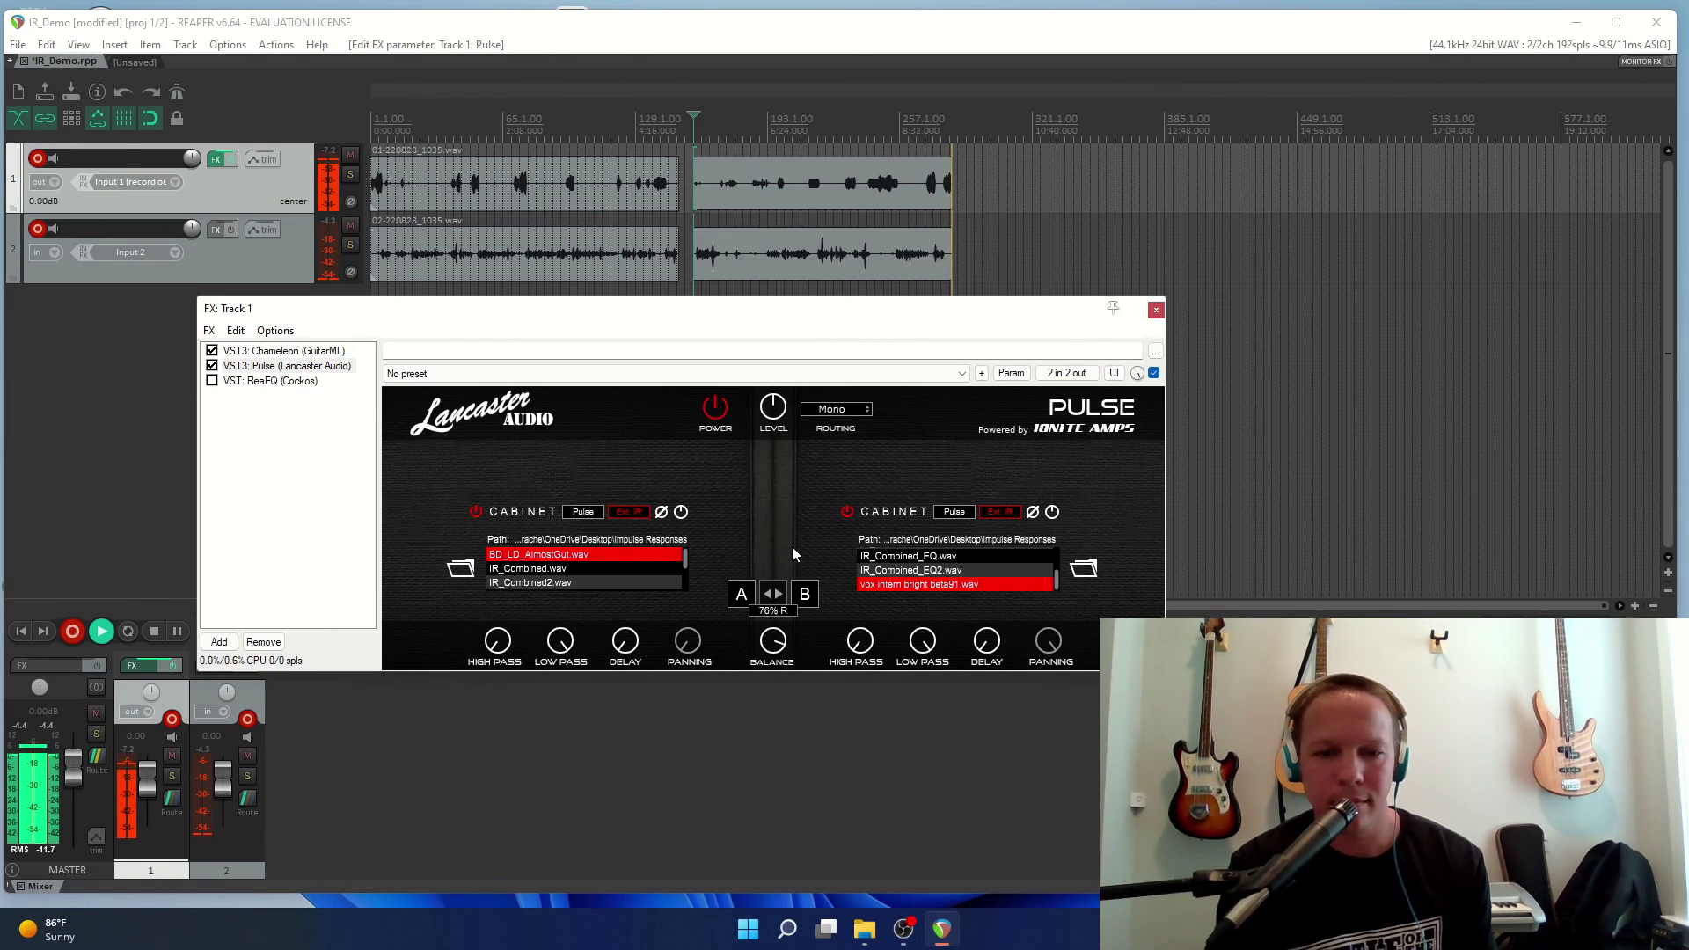
# Set Pulse's Balance knob to centre to blend the left and right cabinets.
pyautogui.moveTo(774, 695); pyautogui.dragTo(776, 653)
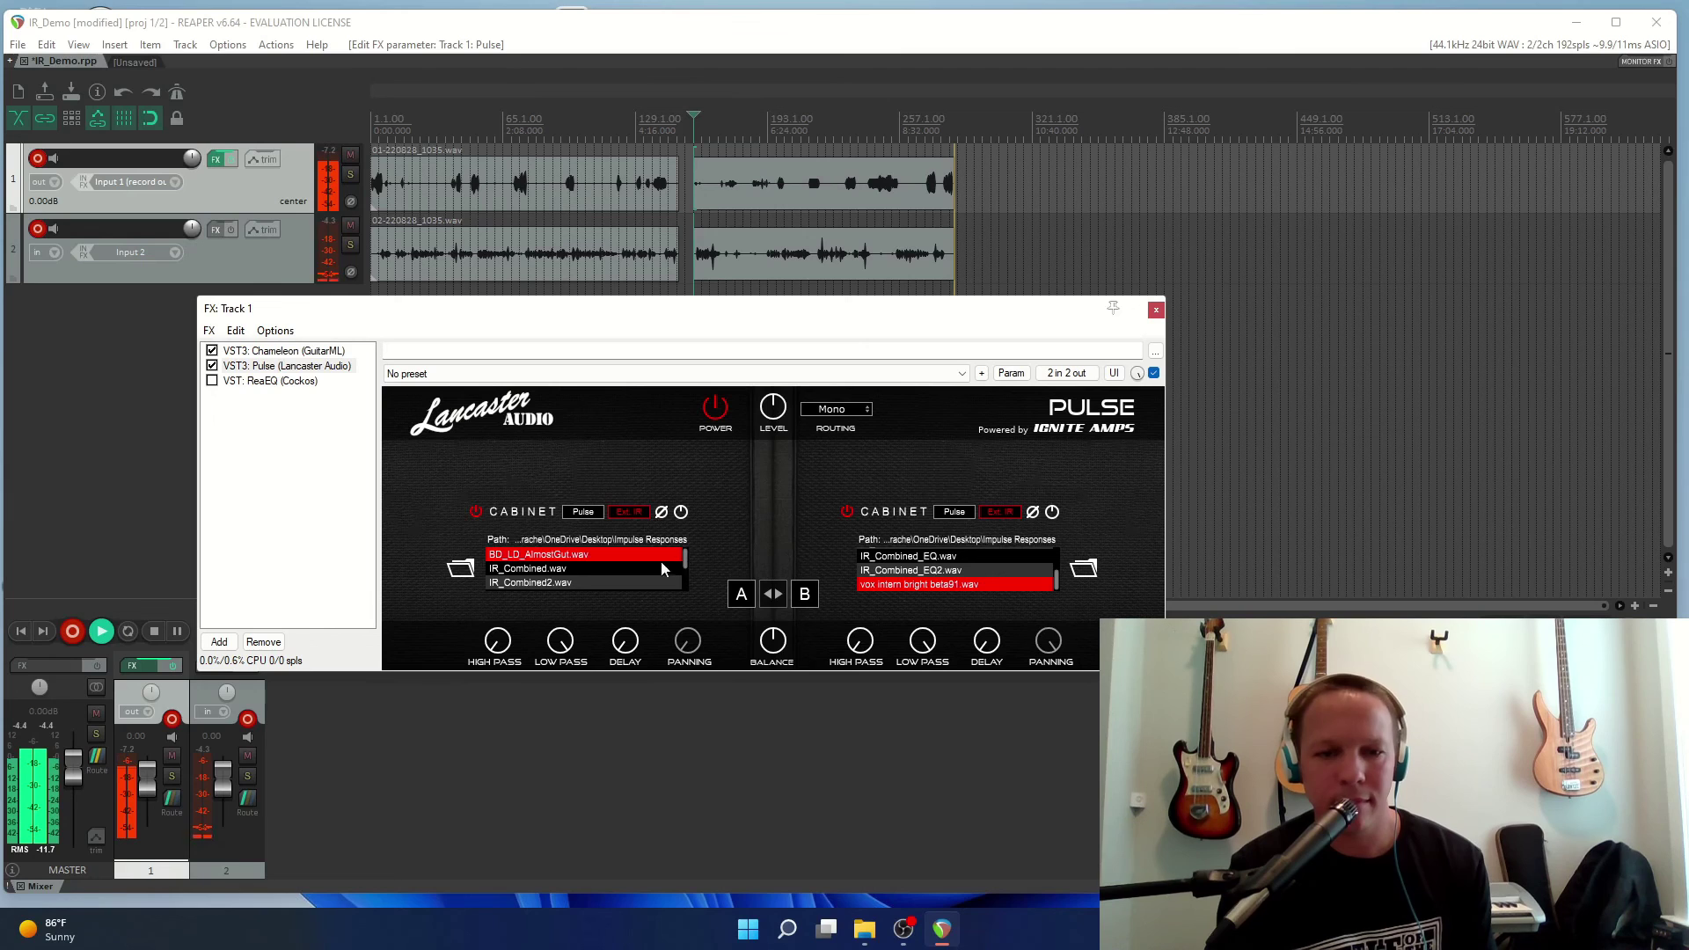
pyautogui.scroll(-2, 646, 576)
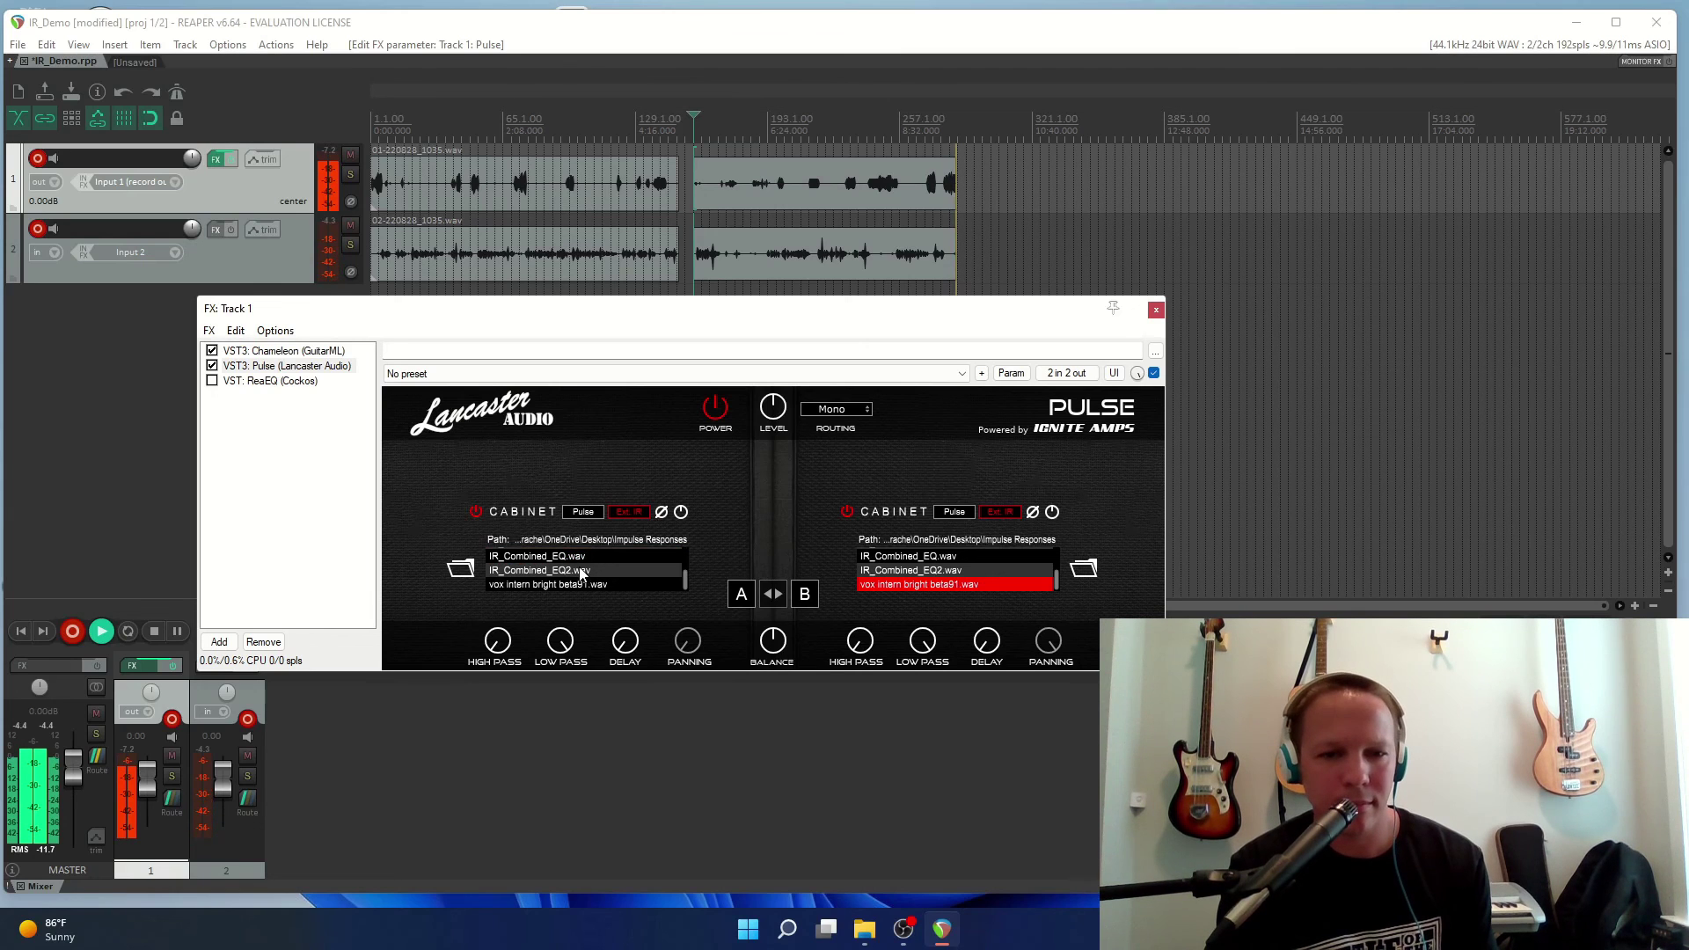
pyautogui.scroll(3, 582, 576)
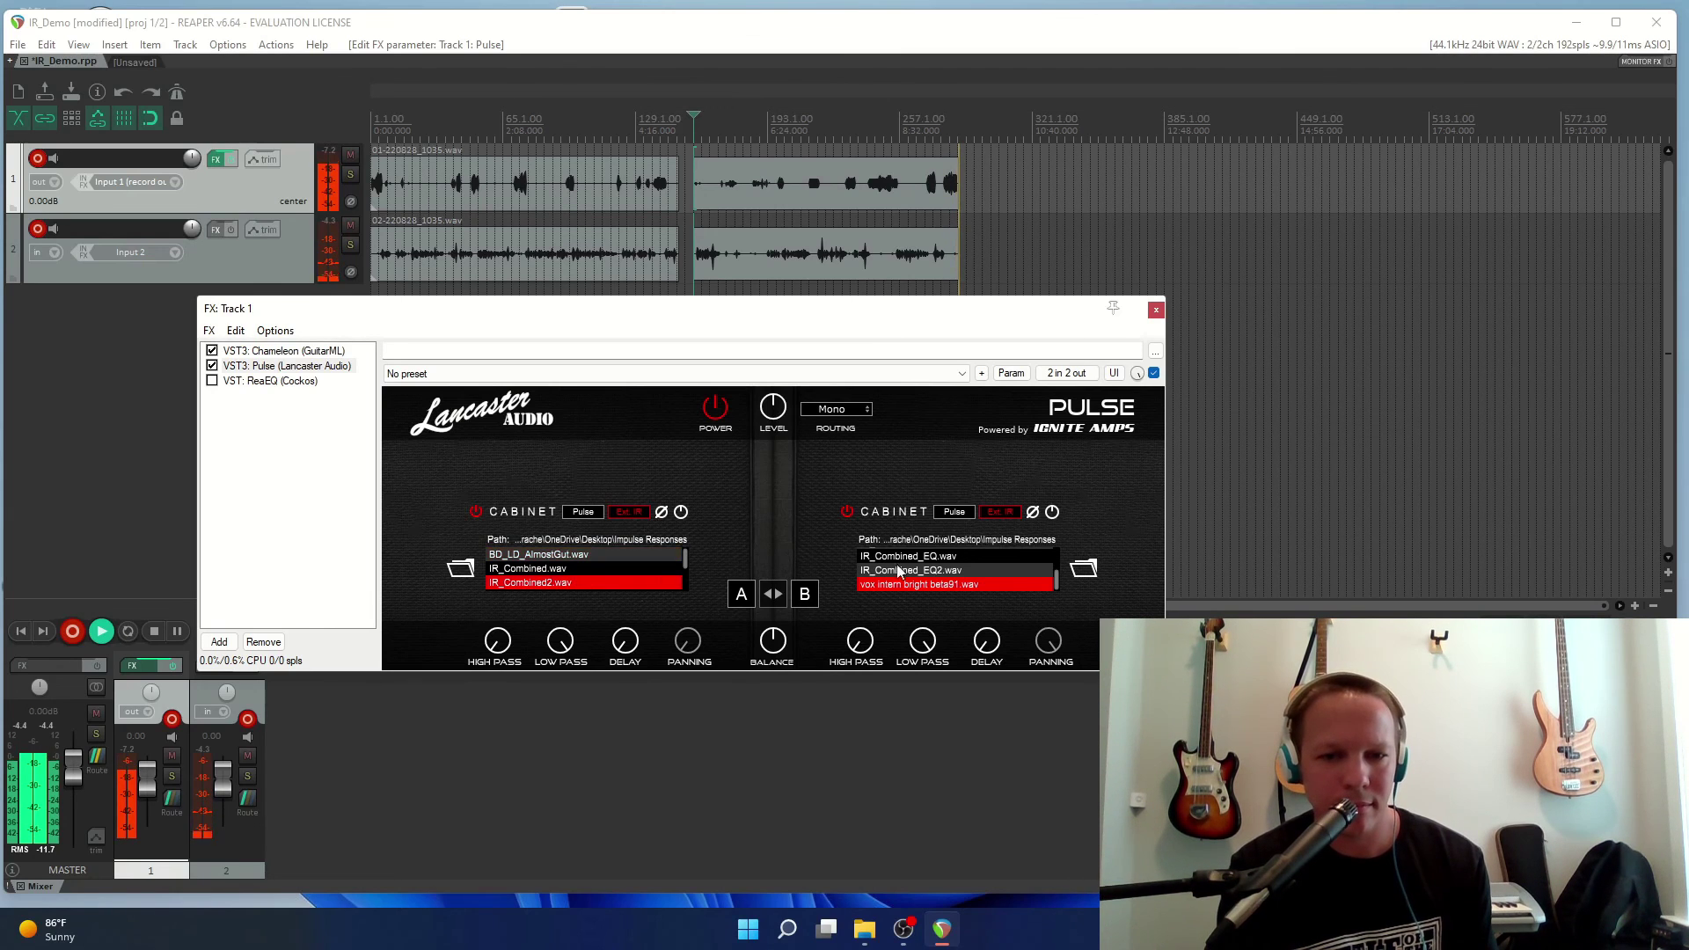